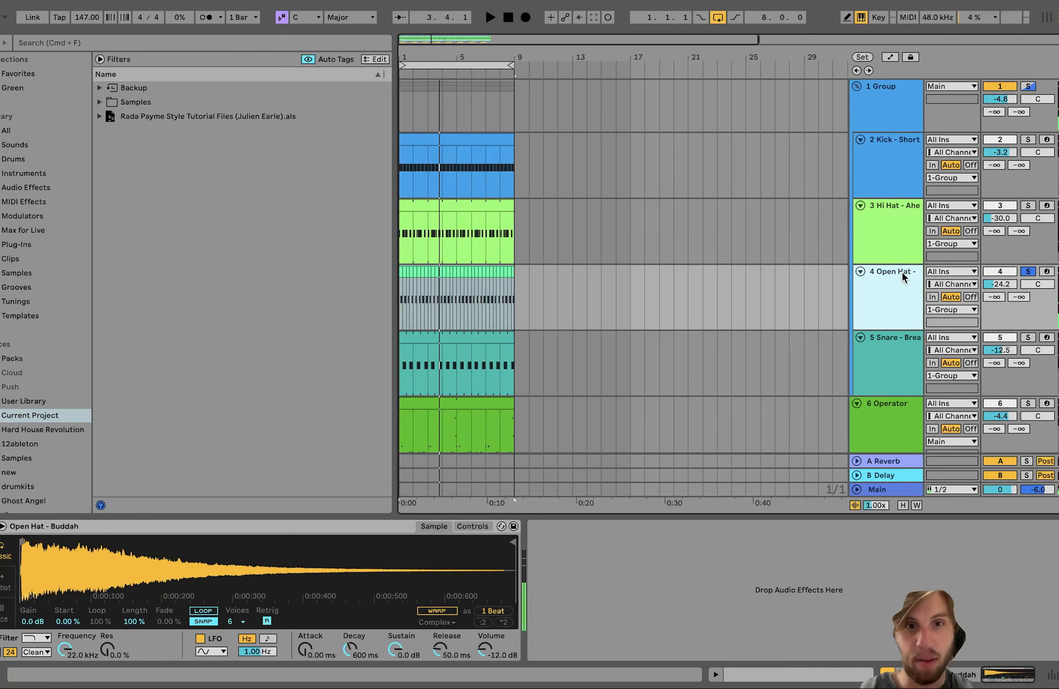
- Solo the 5 Snare track and play it briefly on its own
left_click(1029, 342)
left_click(1029, 338)
key("space")
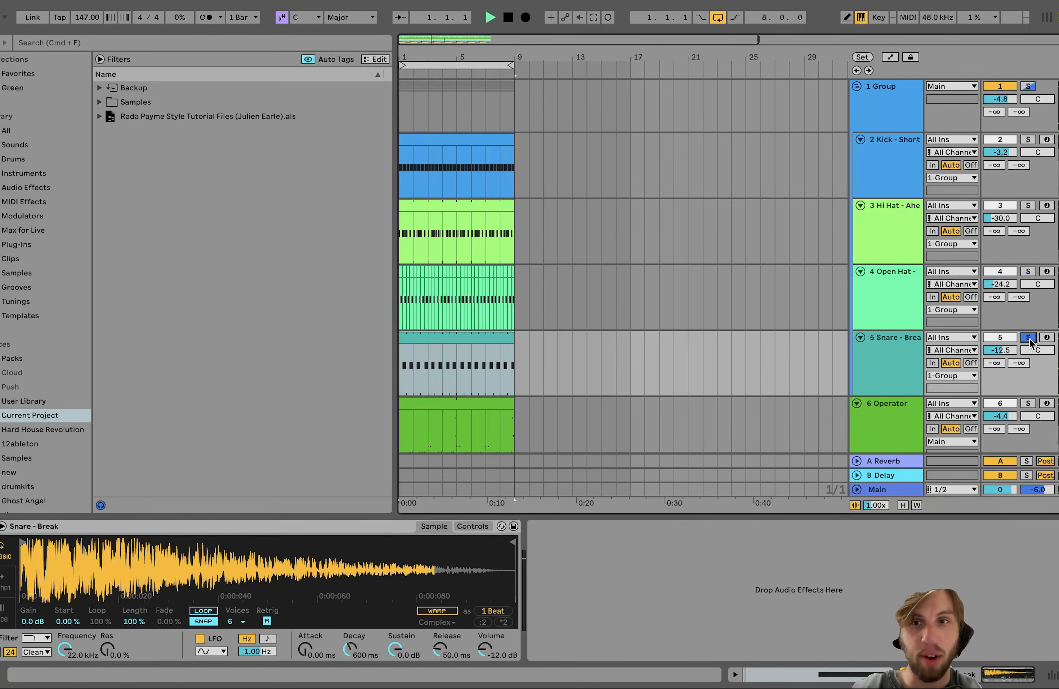
key("space")
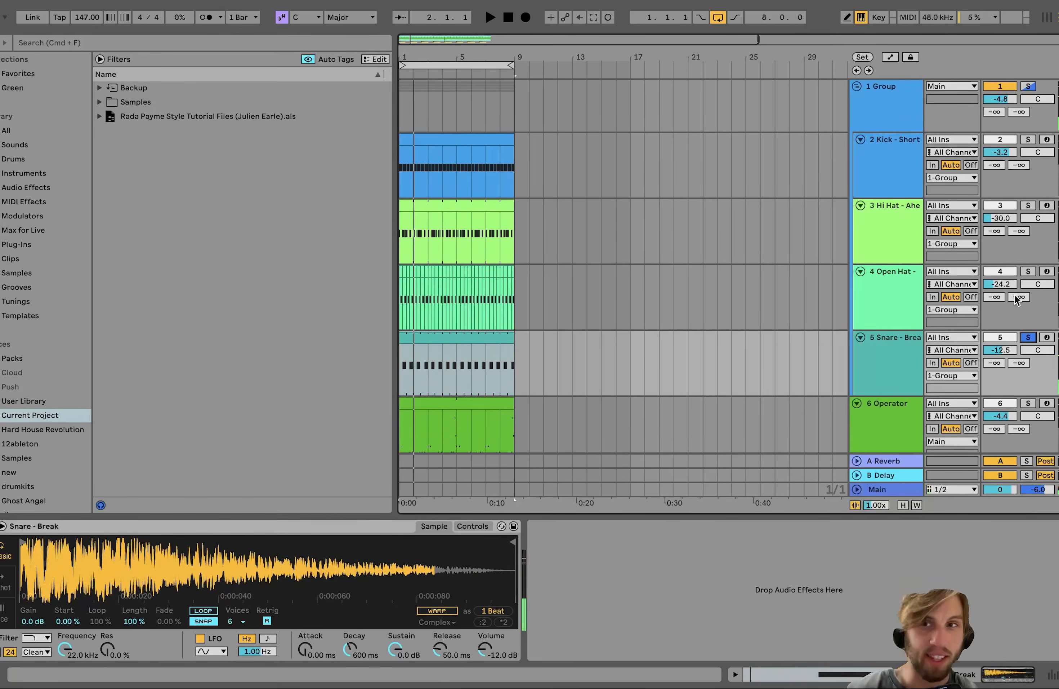
- Solo the 1 Group drum track and bypass and re-enable its Saturator during playback
left_click(1027, 85)
left_click(875, 102)
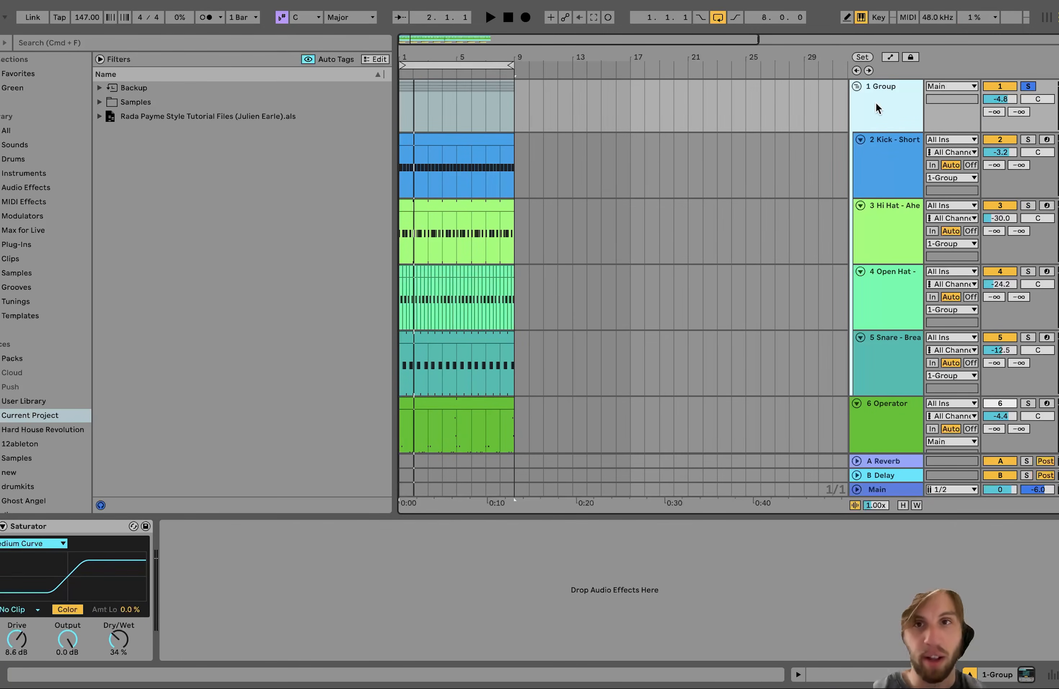
key("space")
left_click(1, 525)
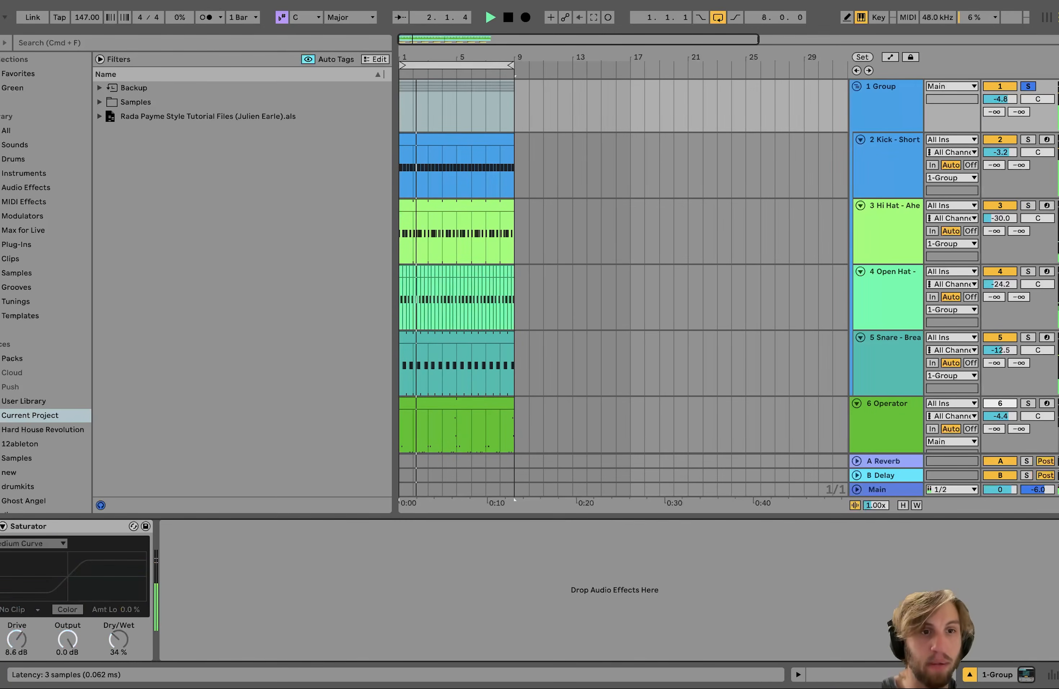
left_click(1, 526)
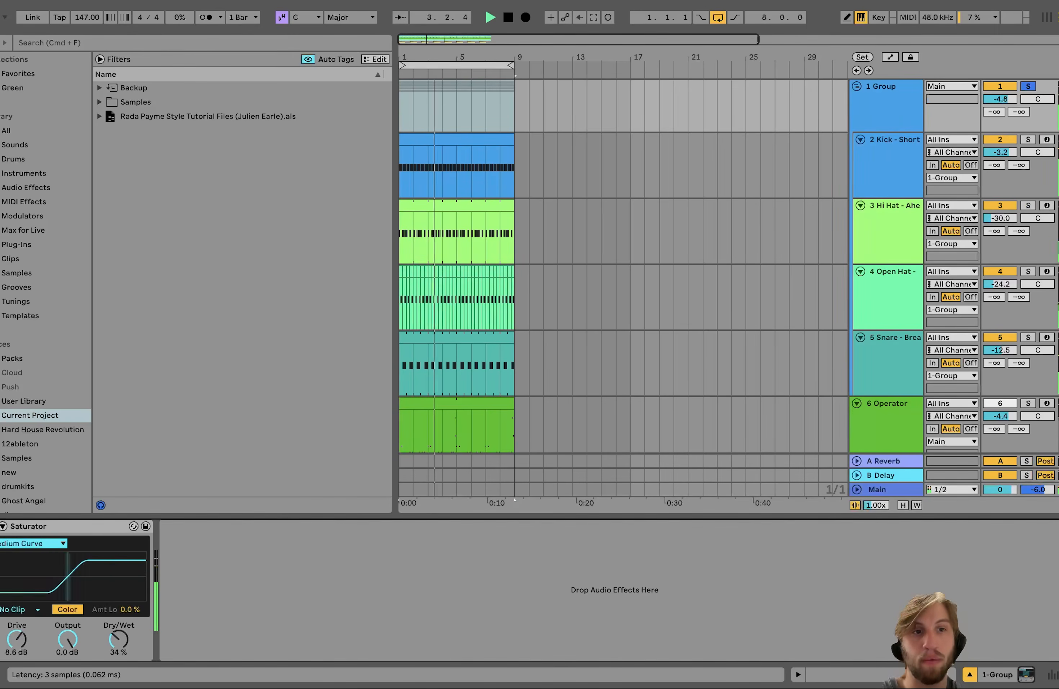
key("space")
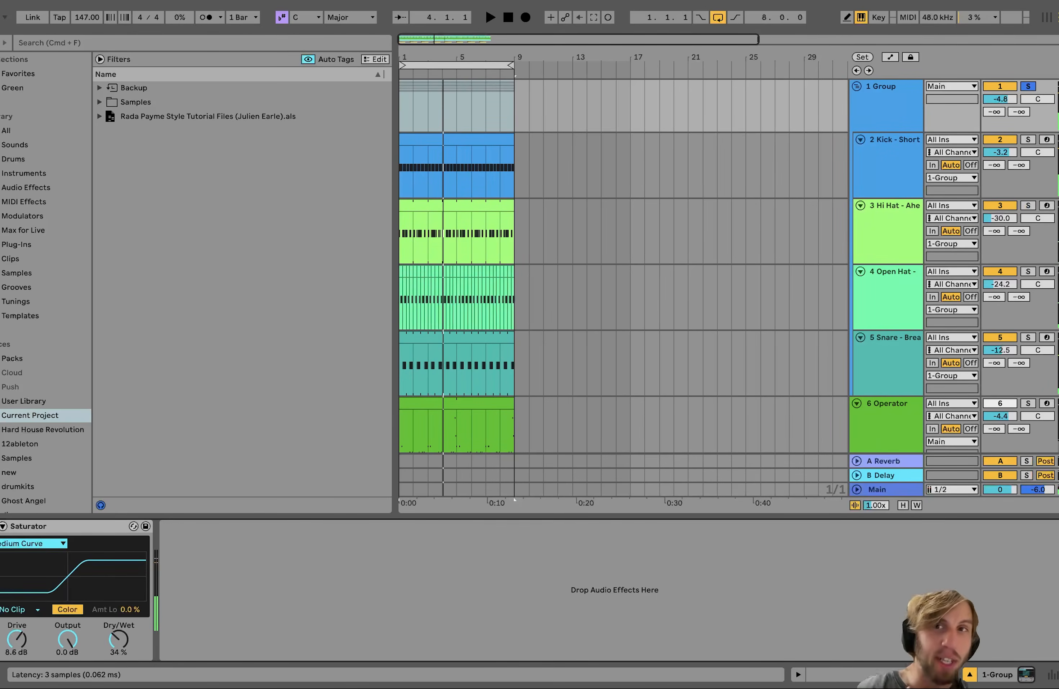
- Solo the 2 Kick track, compare its playback with the group's Saturator bypassed and re-enabled, and unsolo it
left_click(1, 526)
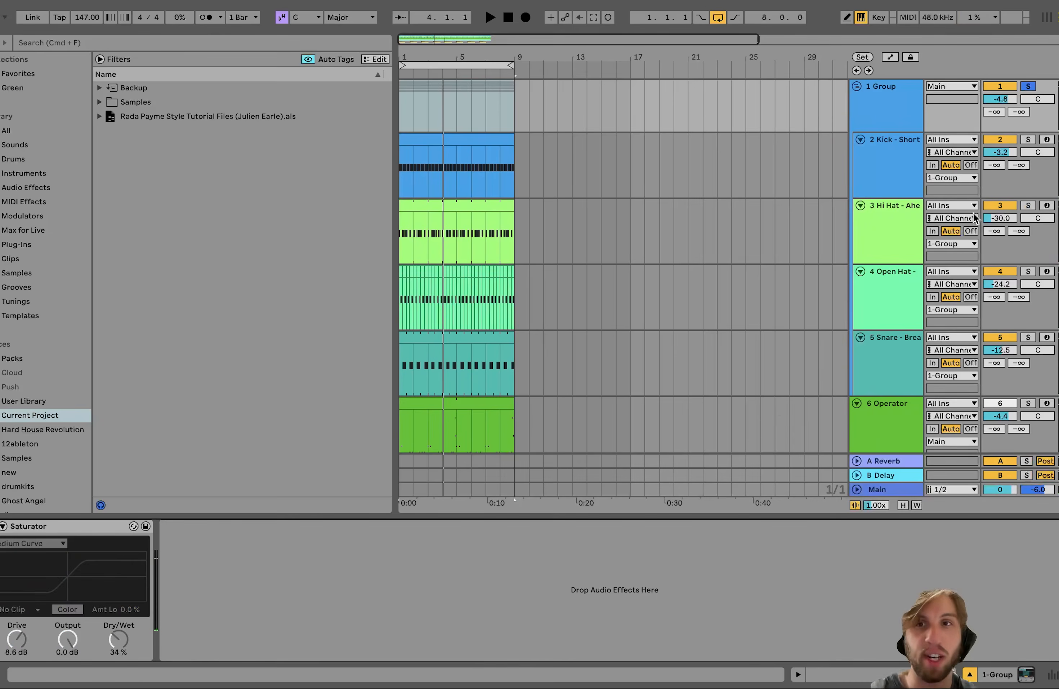
left_click(1025, 139)
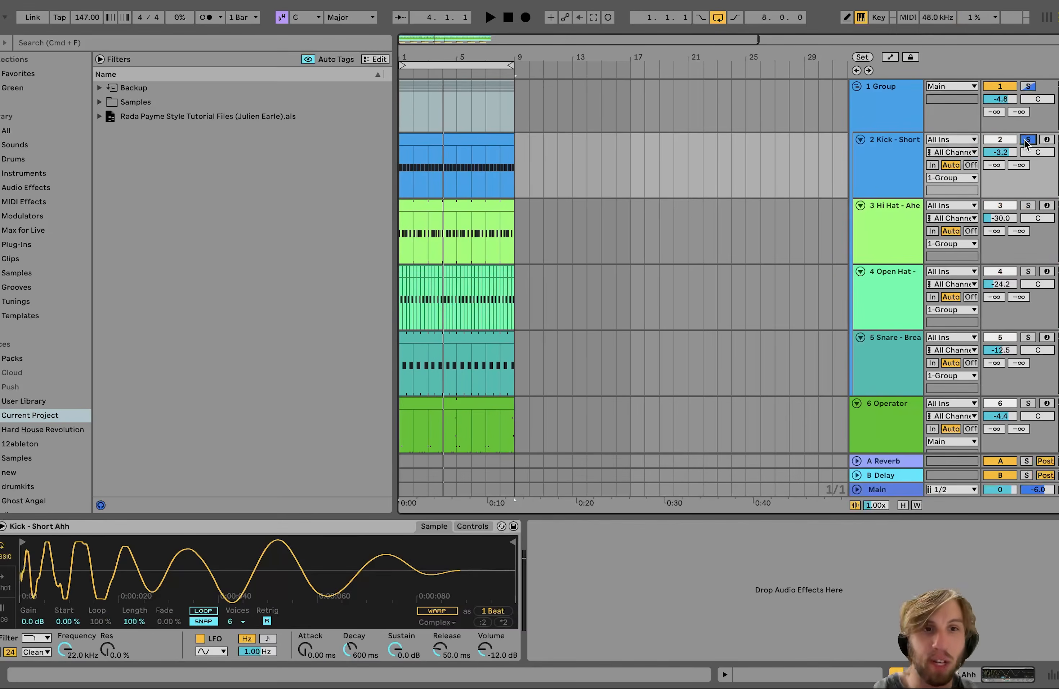
key("space")
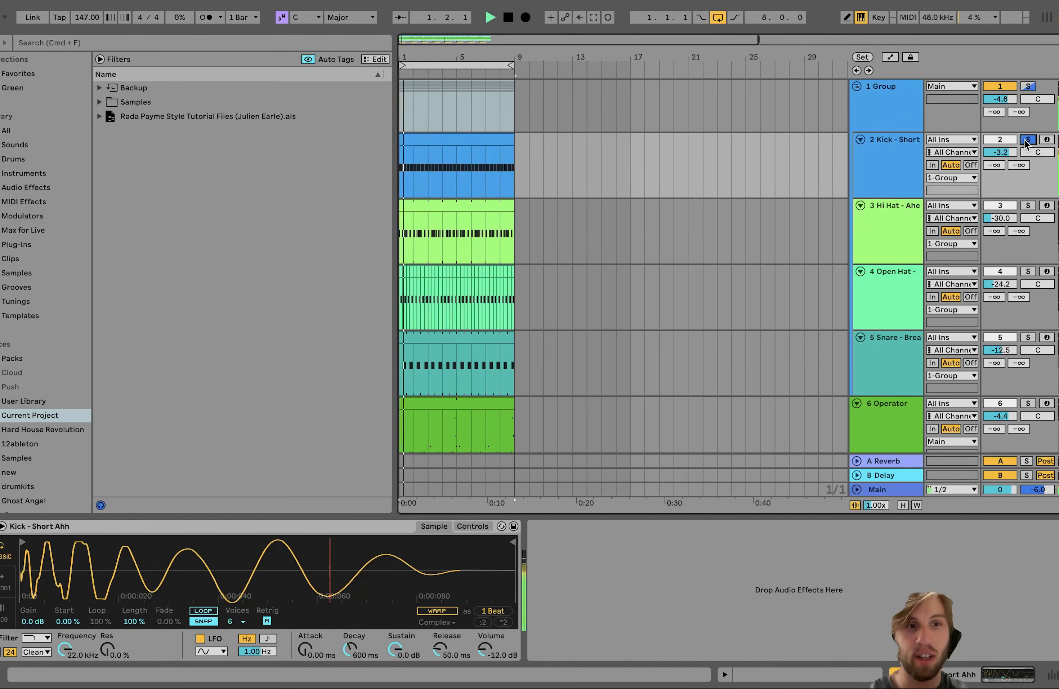
left_click(858, 112)
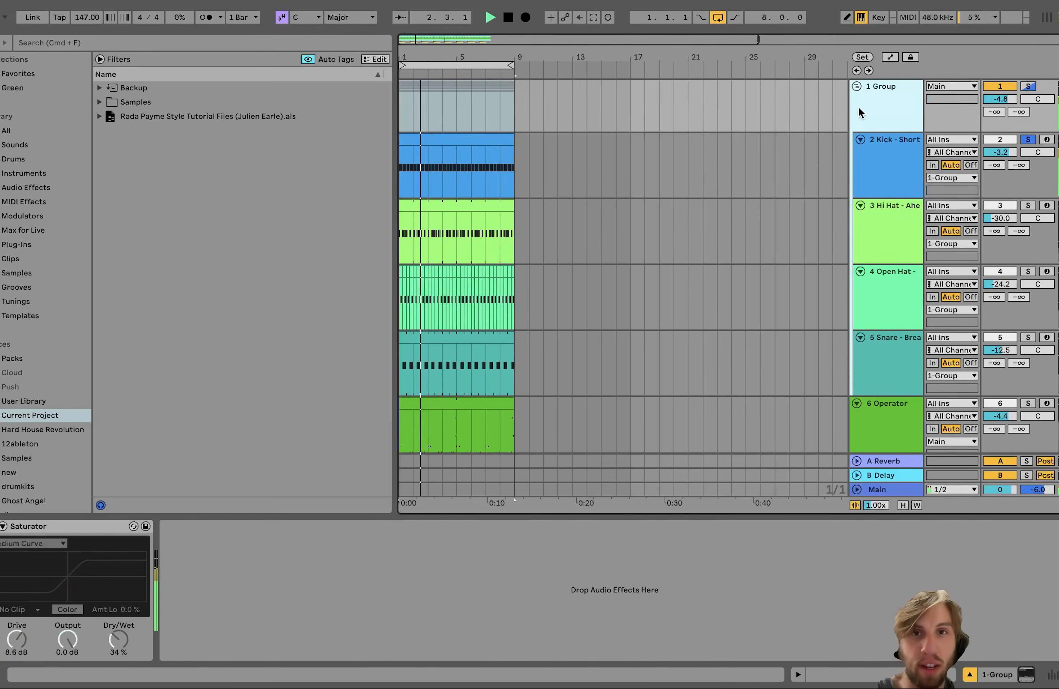
key("space")
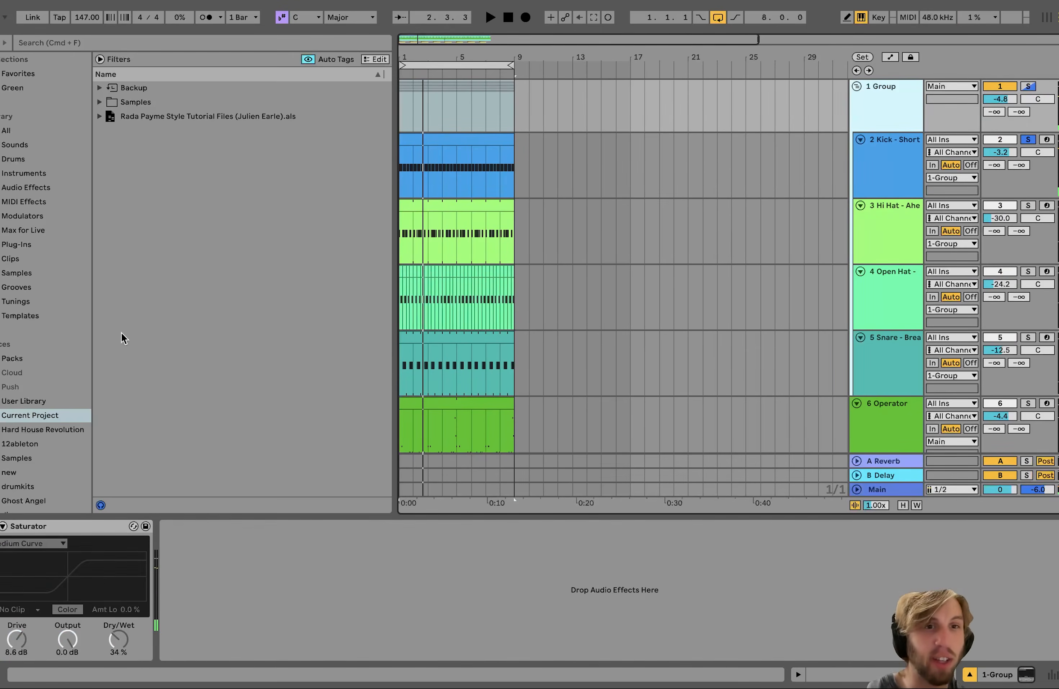
left_click(0, 526)
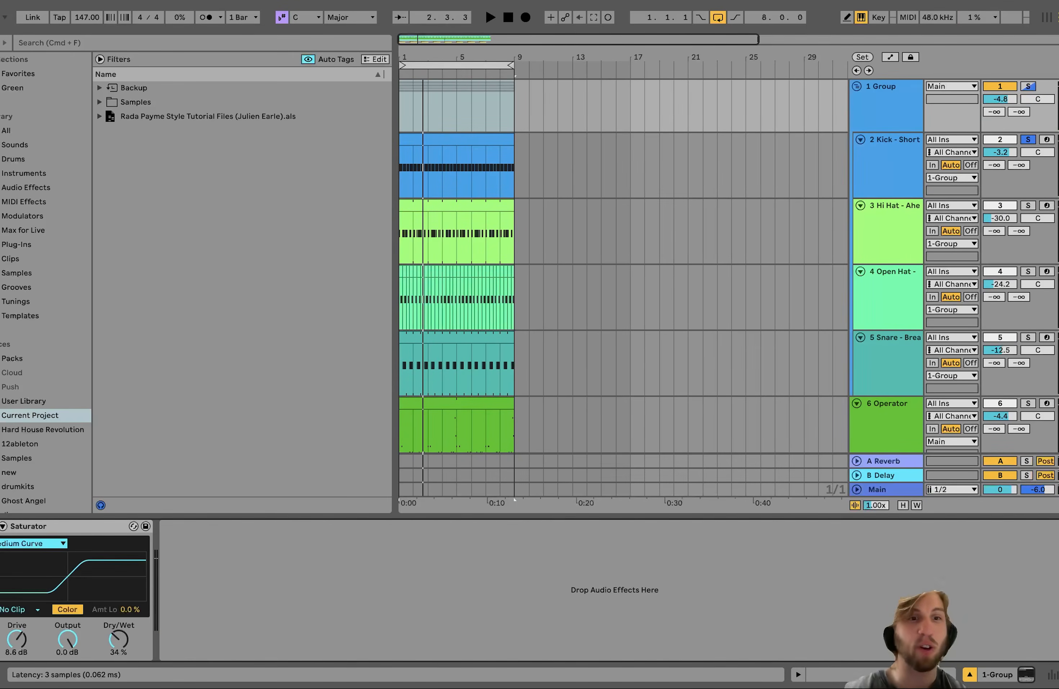
key("space")
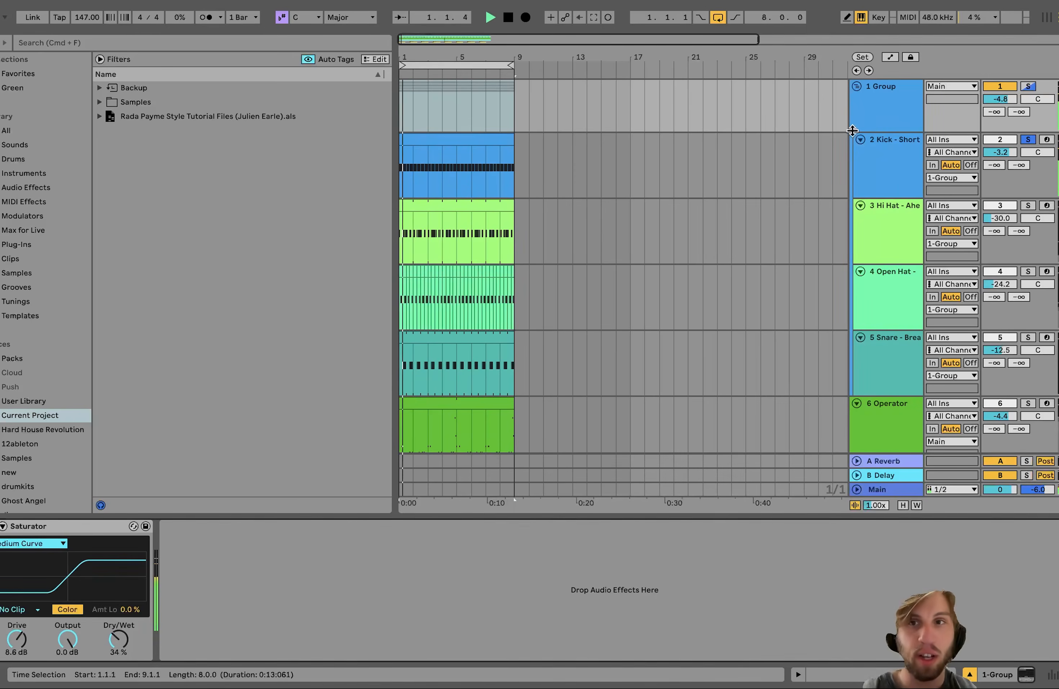
left_click(1025, 139)
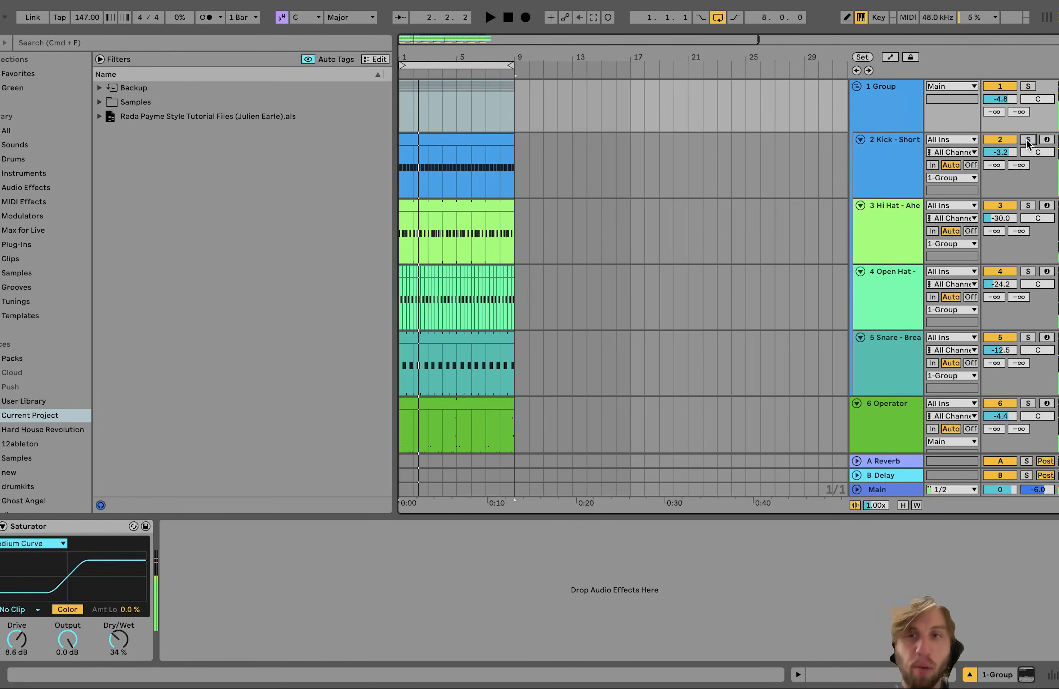
- Solo the drum group again and play it in separate passes with the Saturator on, bypassed and re-enabled
left_click(1023, 84)
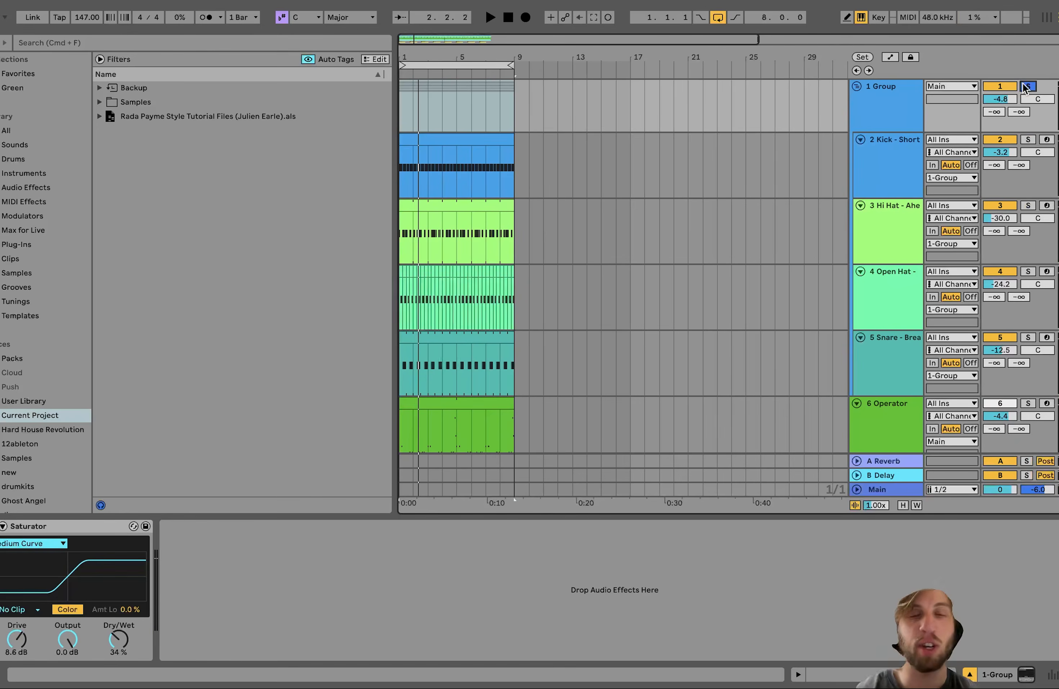
key("space")
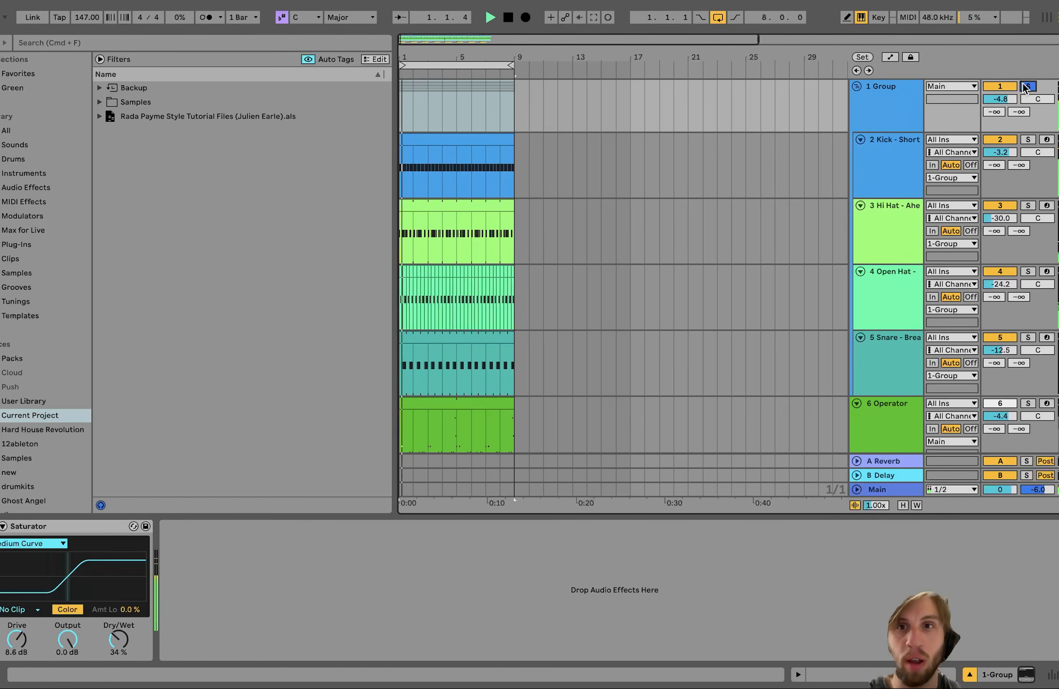
left_click(892, 101)
key("space")
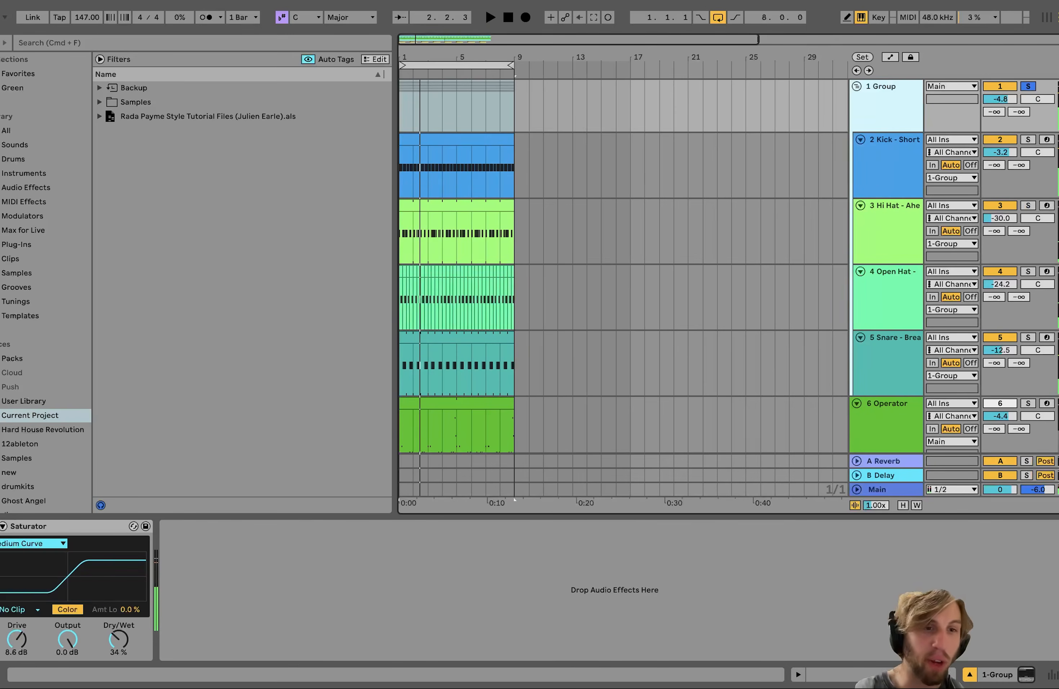
key("space")
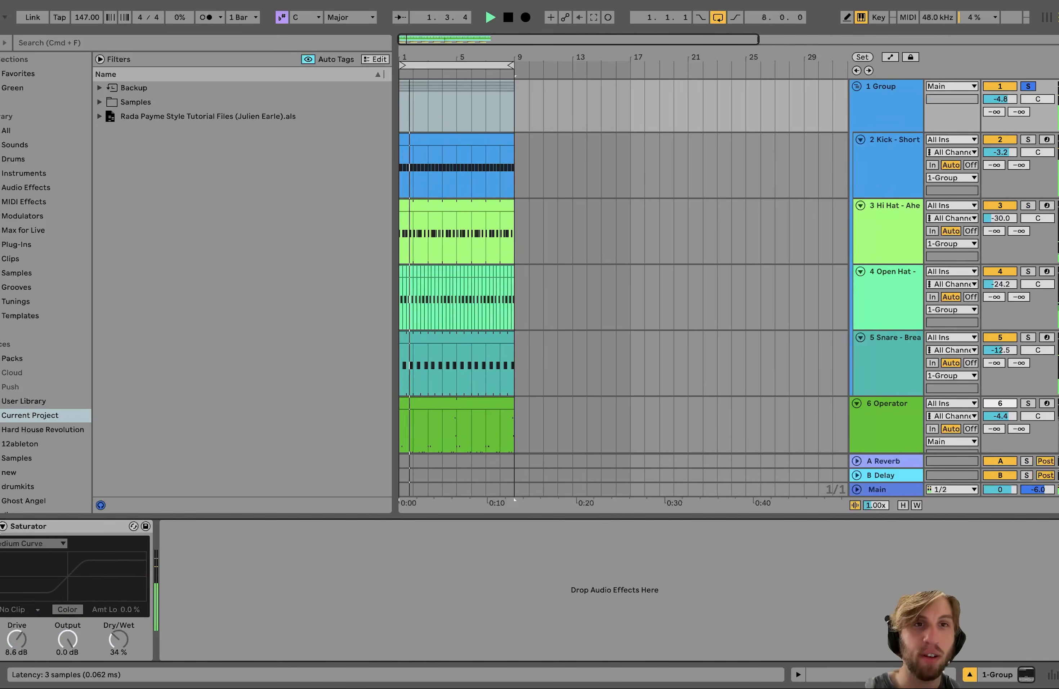
key("space")
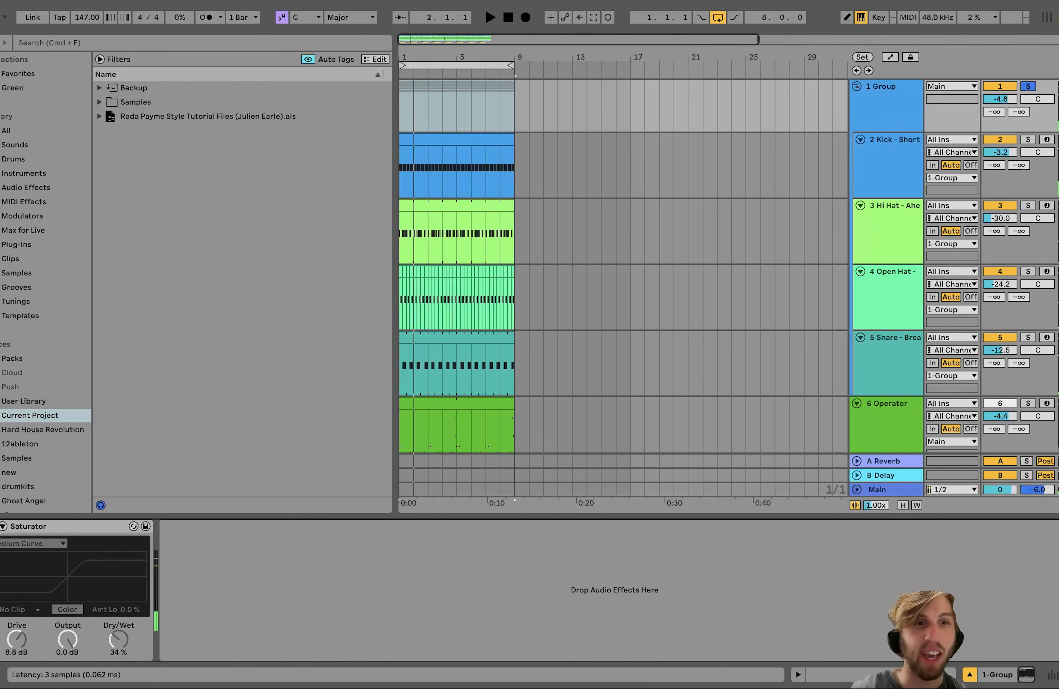
key("0")
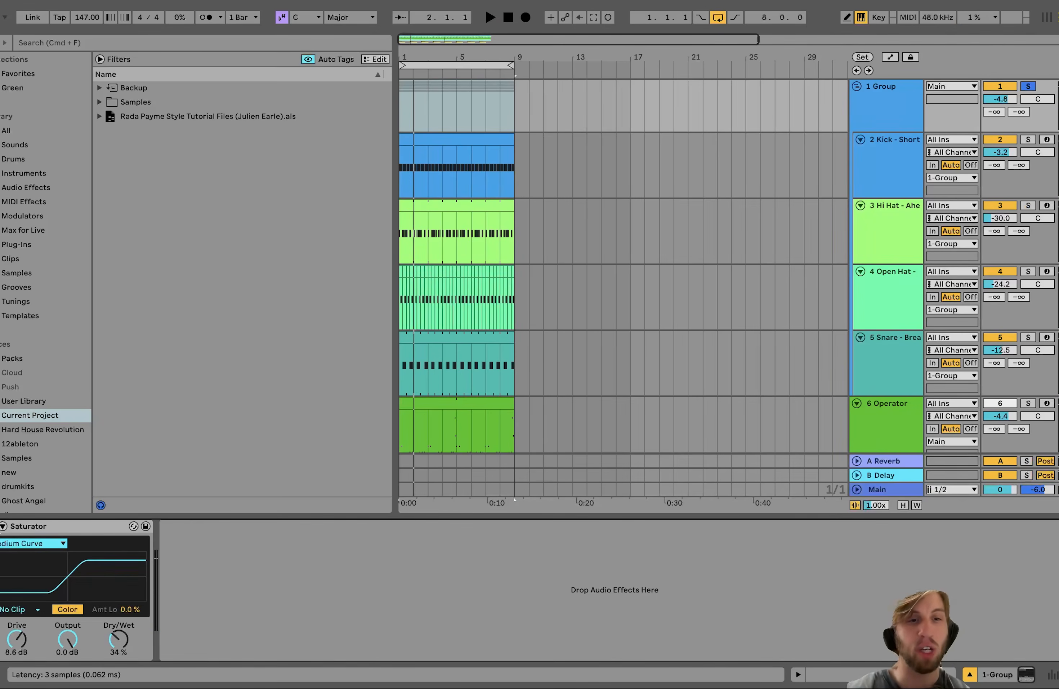
key("space")
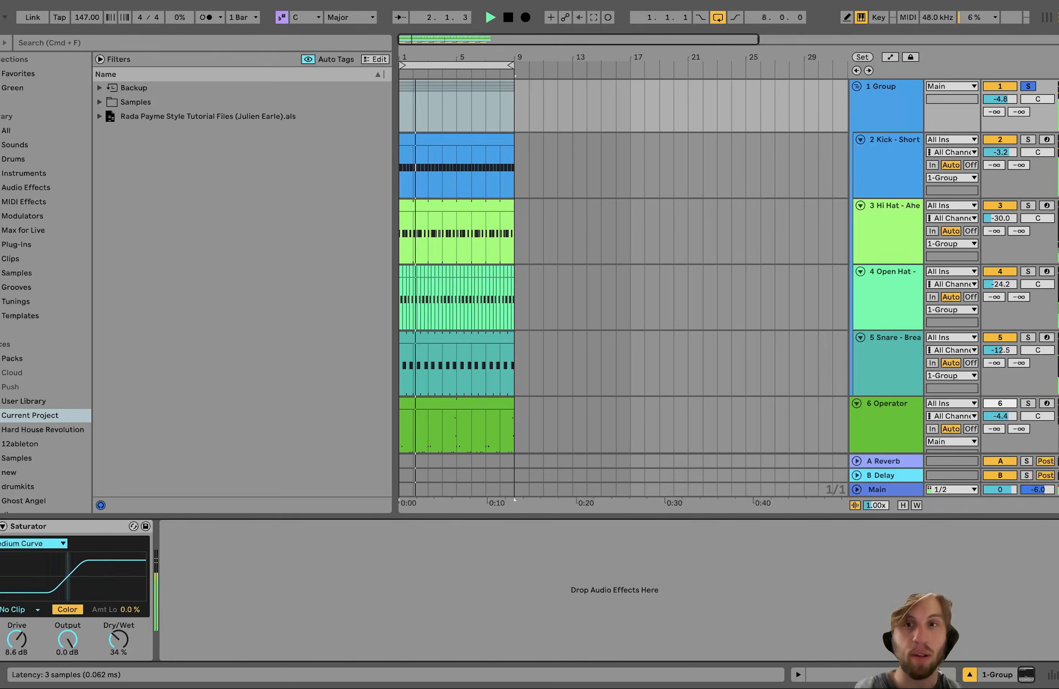
key("space")
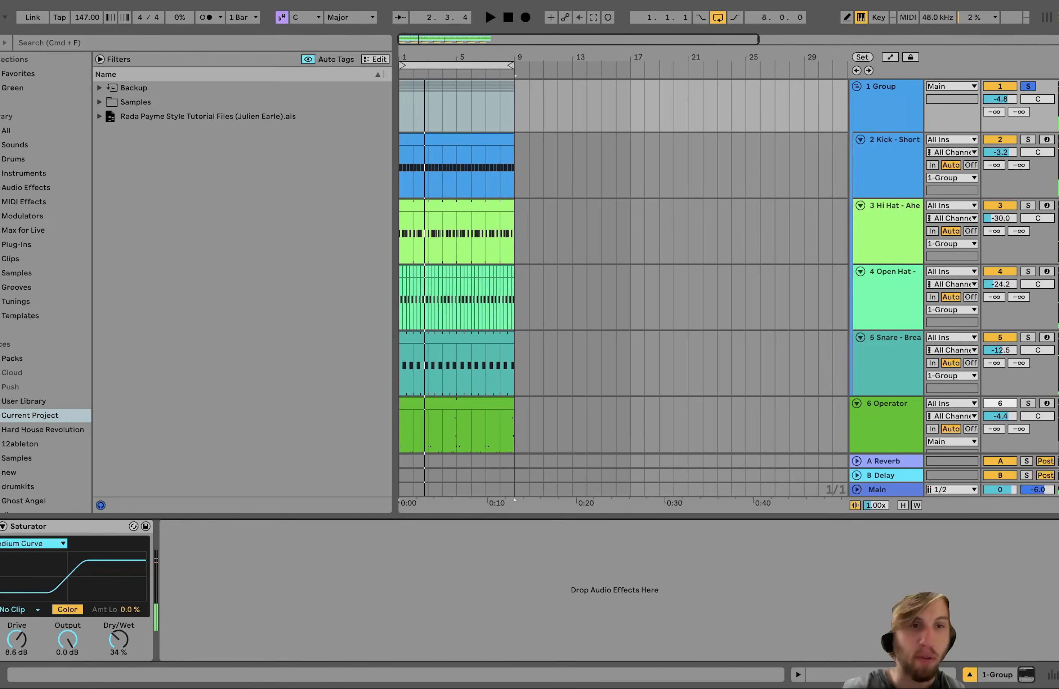
- Try raising the Saturator's Drive to 36 dB during playback of the drum group, and undo the change
left_click(26, 543)
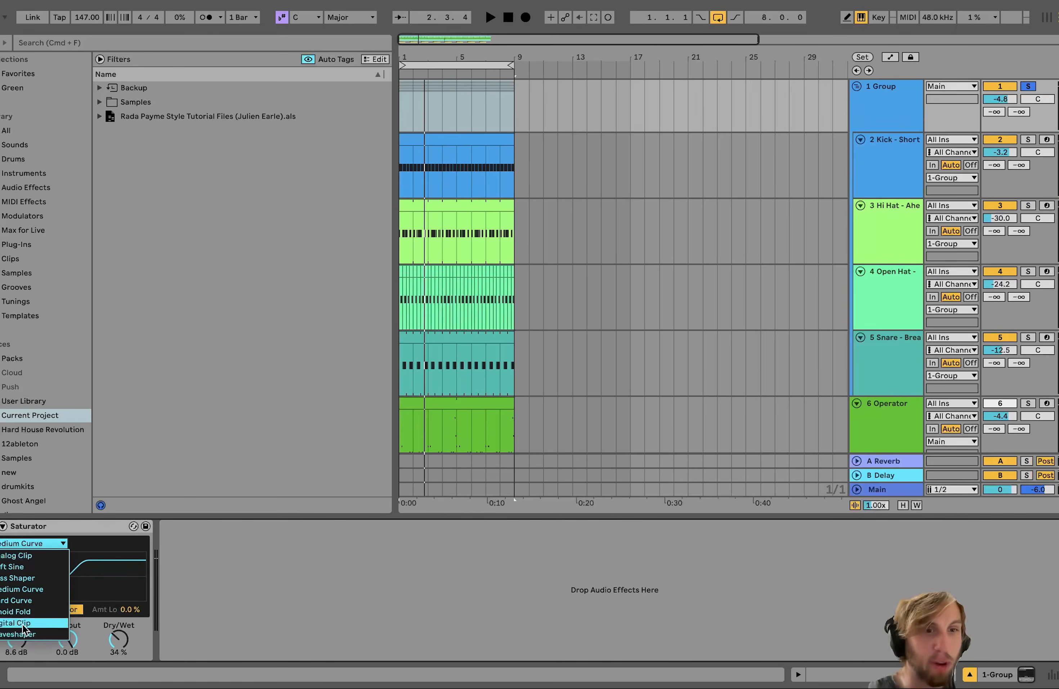
left_click(103, 569)
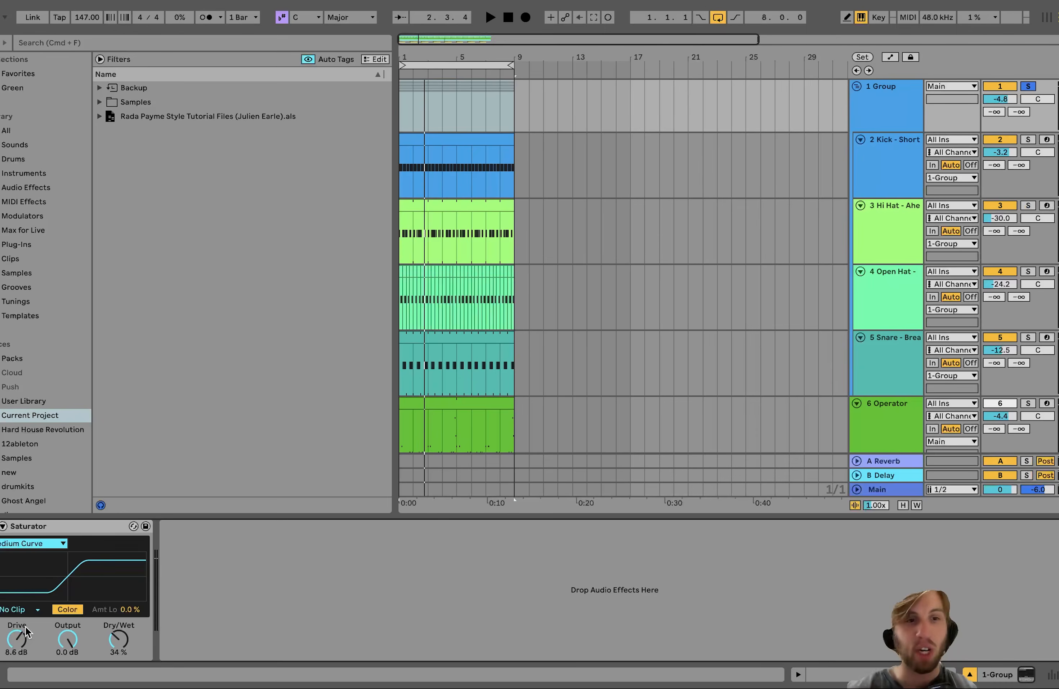
key("space")
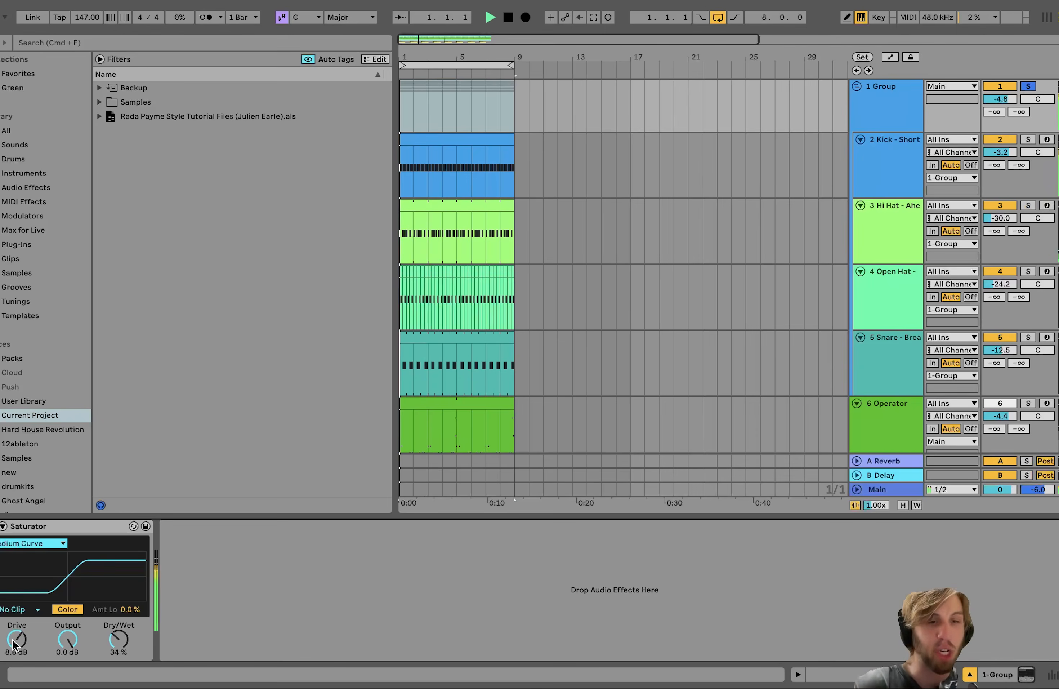
left_click_drag(13, 644, 14, 620)
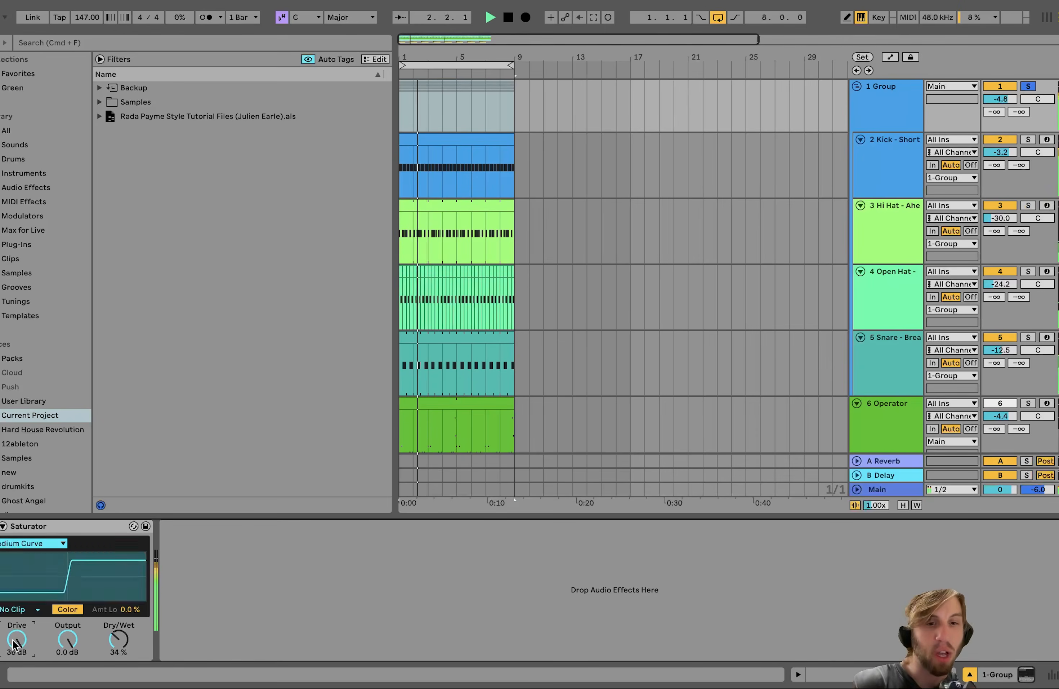
key("space")
key("super+z")
- Try the Saturator's Hard Curve with a higher Drive during playback, and undo both changes
left_click(23, 554)
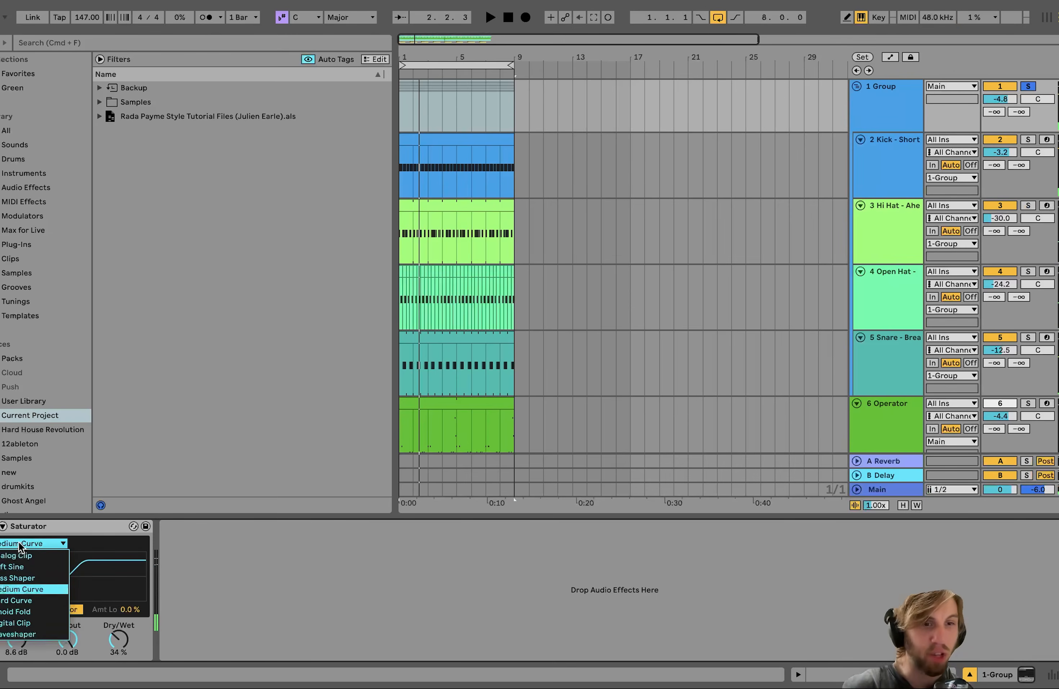
left_click(20, 583)
key("space")
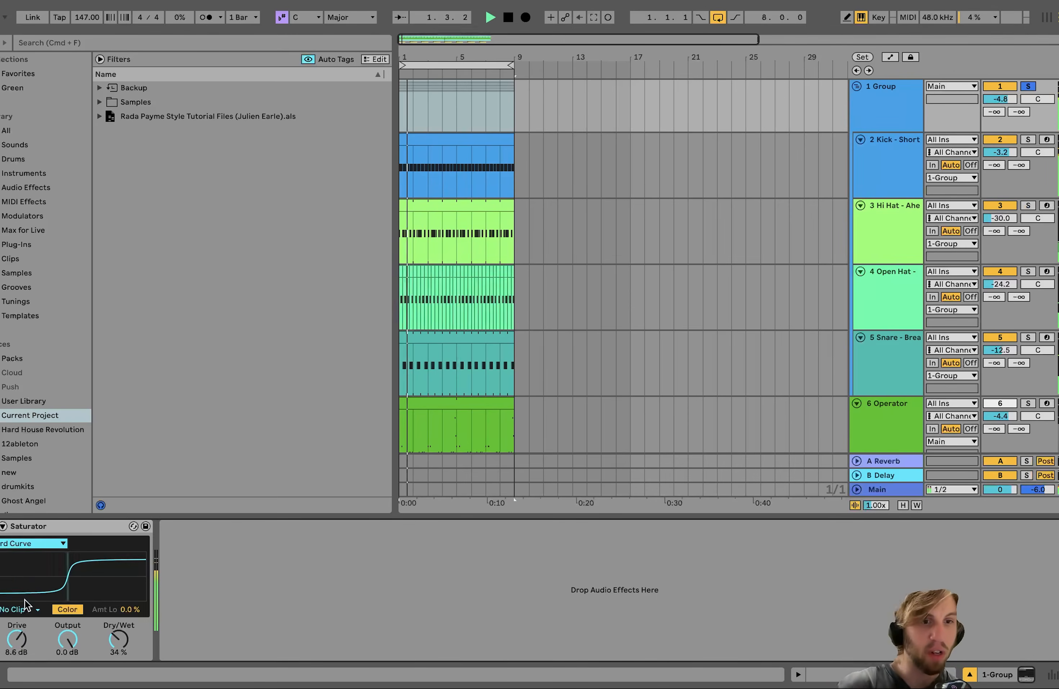
left_click_drag(21, 638, 21, 617)
key("space")
key("super+z")
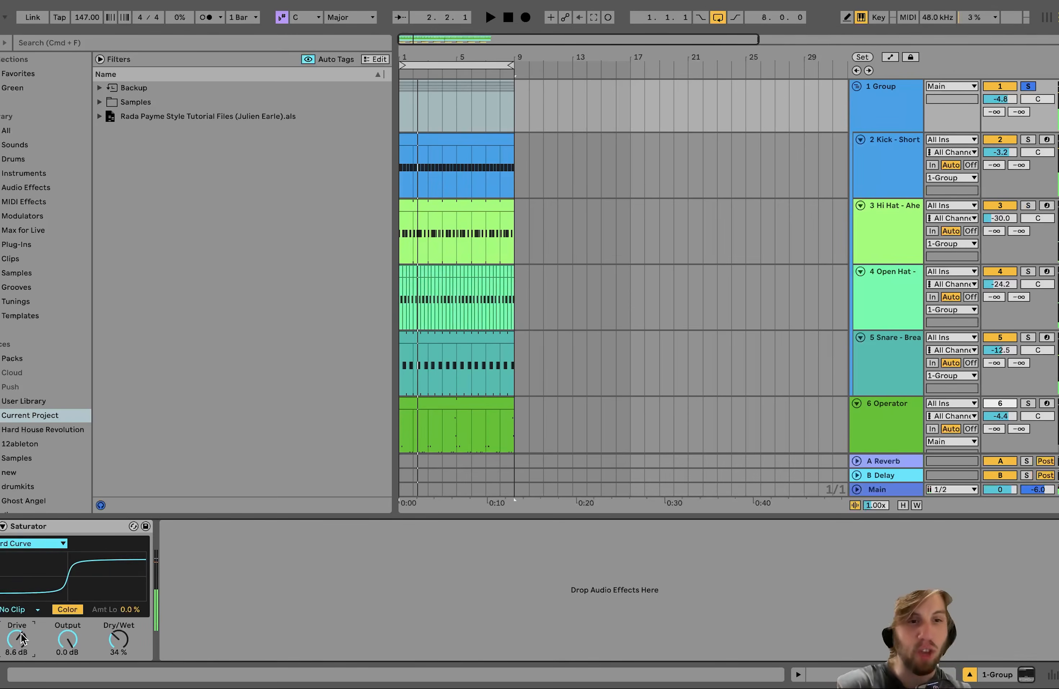
key("super+z")
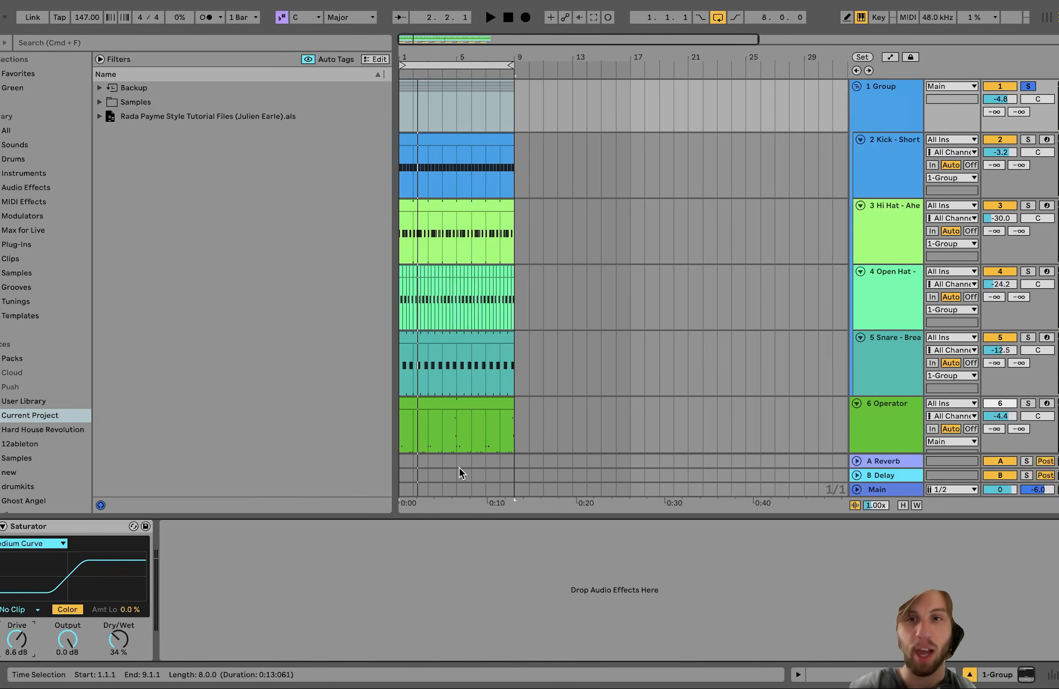
- Solo the 6 Operator and 7 M1 Organ tracks and play them together
key("space")
scroll(652, 345, "down", 5)
left_click(890, 197)
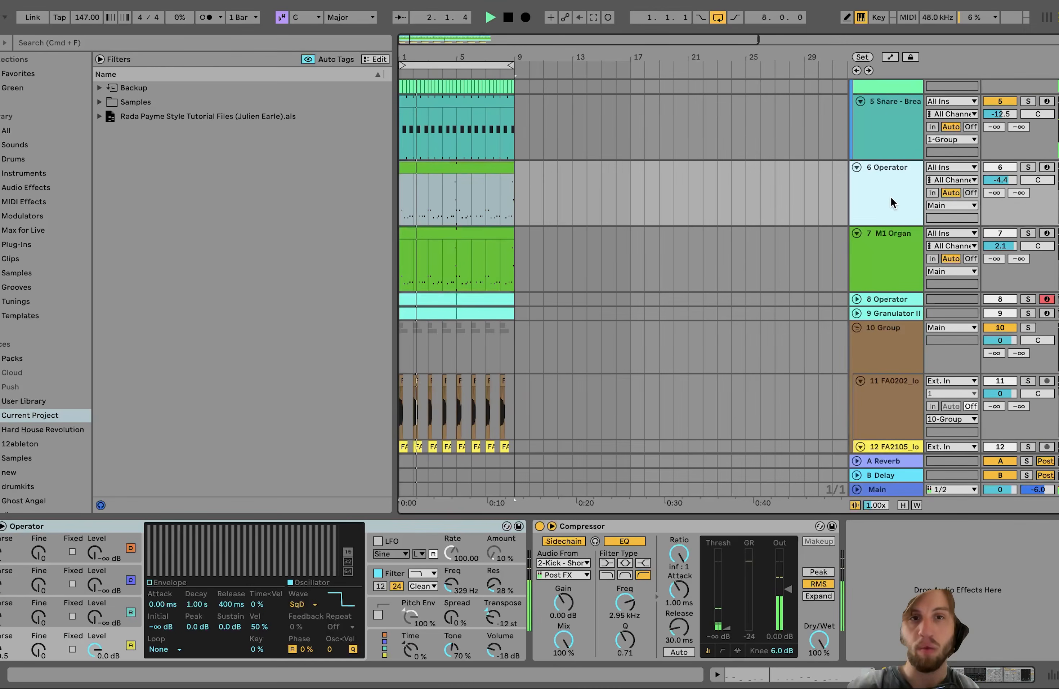
key("space")
left_click(1027, 167)
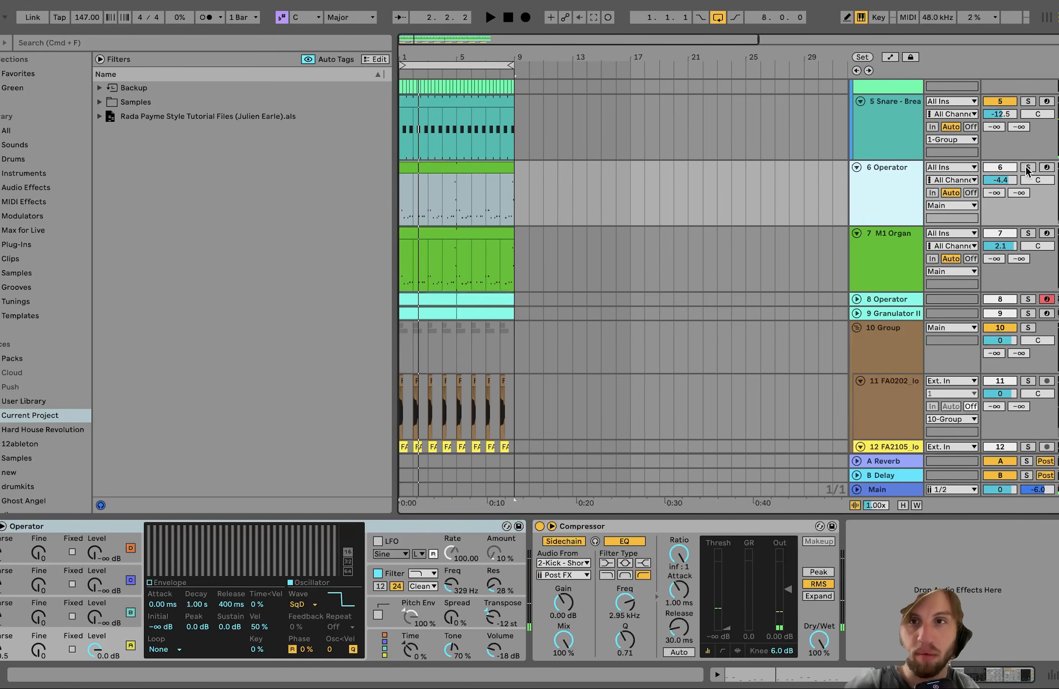
key("space")
left_click(1027, 233)
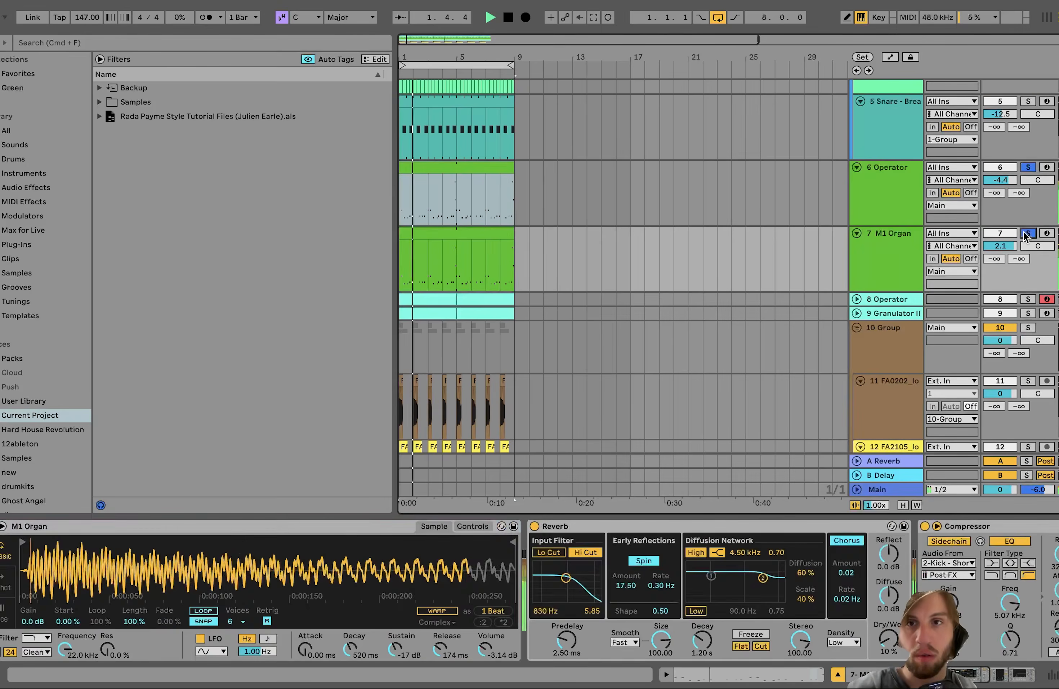
- Open the 6 Operator track's MIDI clip to view its notes
left_click(884, 187)
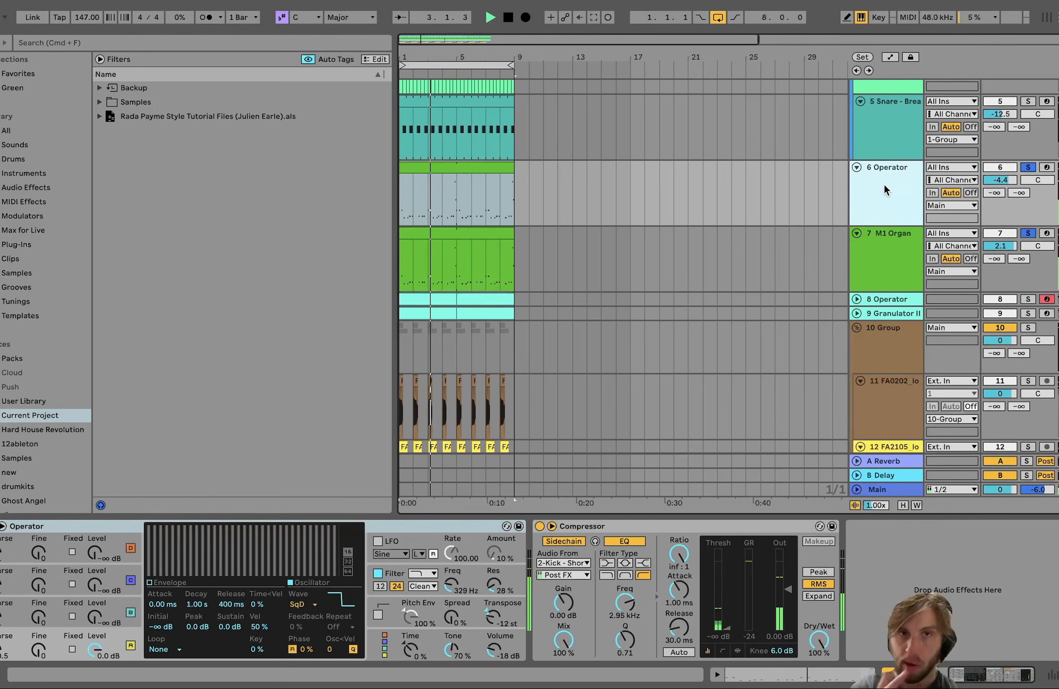
double_click(477, 170)
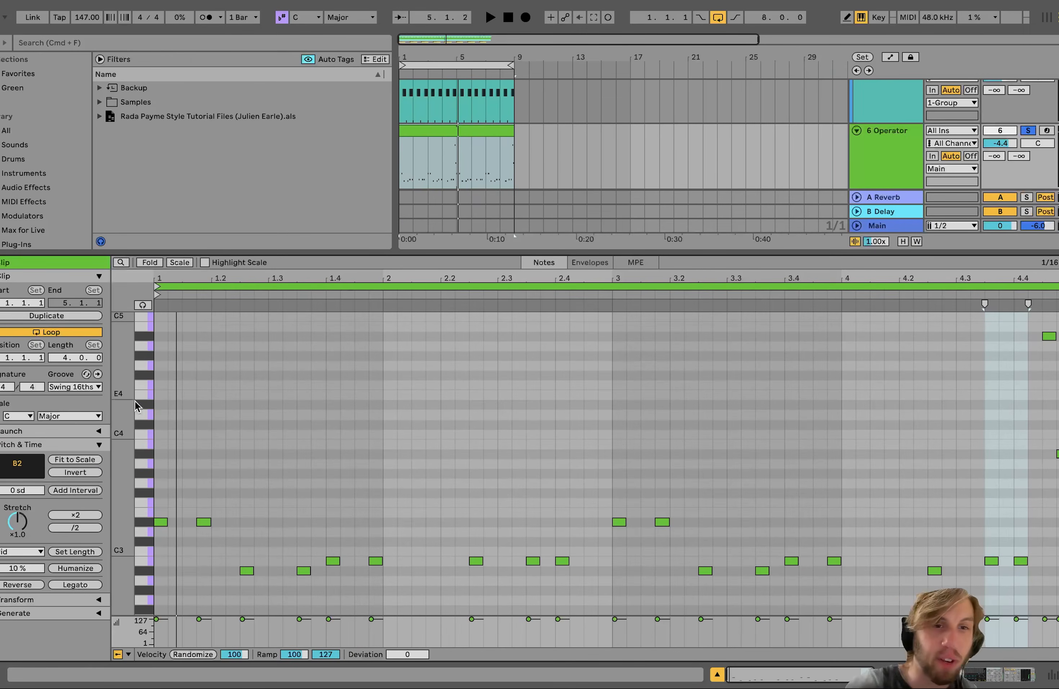
- Turn on note preview for the bass clip and audition its D#3, A#2 and B2 notes by pitch
left_click(140, 520)
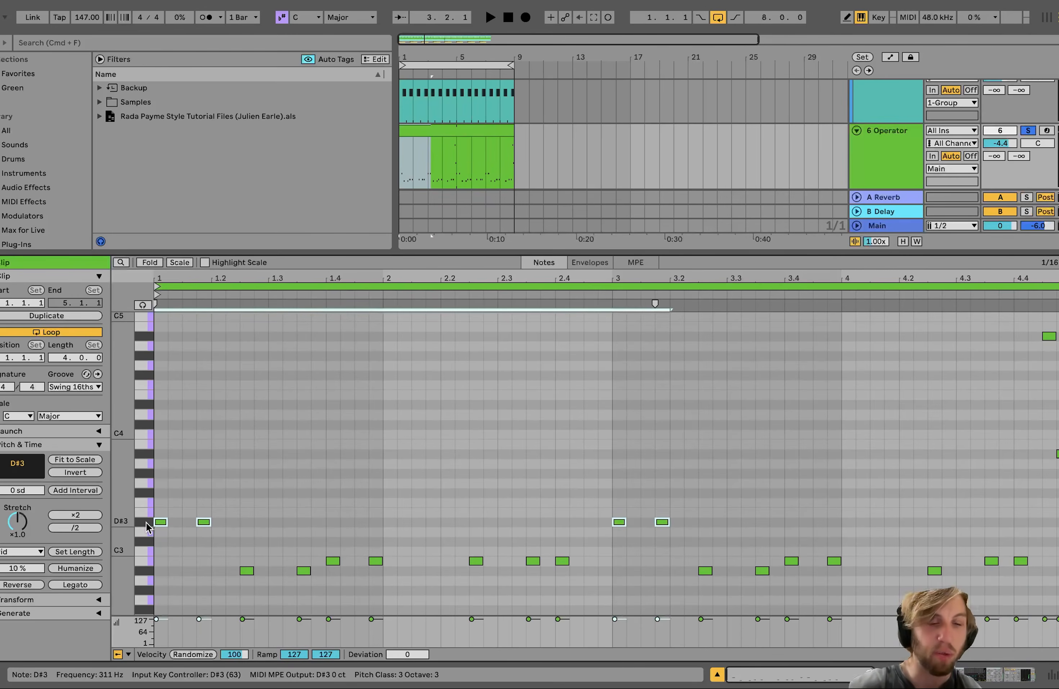
left_click(142, 305)
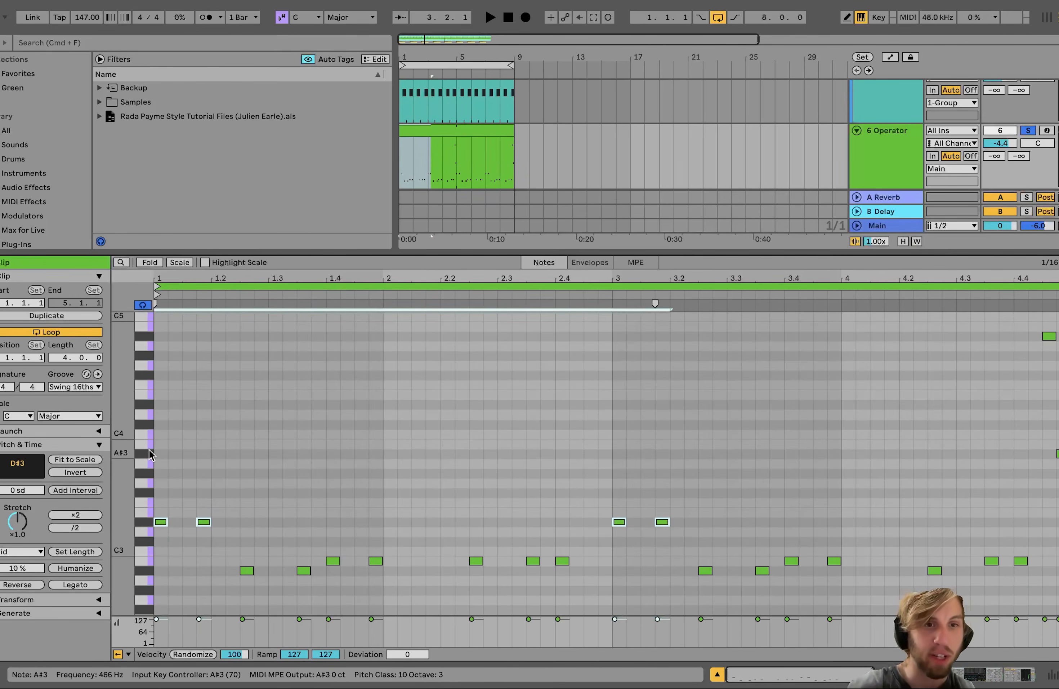
left_click(148, 522)
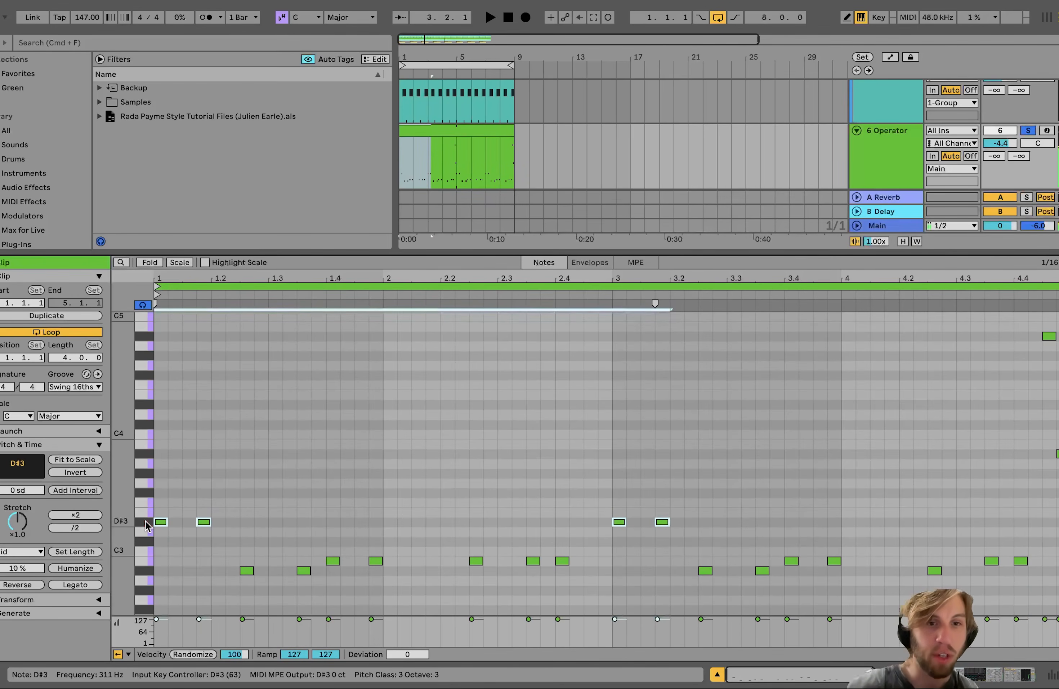
left_click(148, 571)
left_click(146, 562)
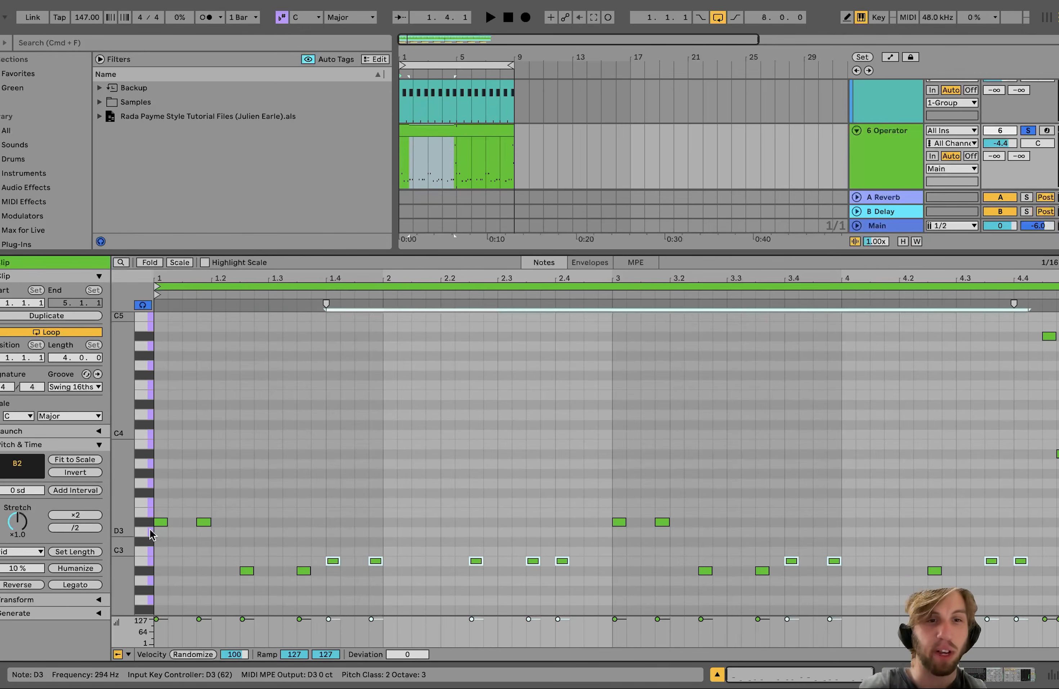
- Compare the bass clip's pitches again by auditioning A#2, D#3, A#2 and B2 in turn
left_click(146, 570)
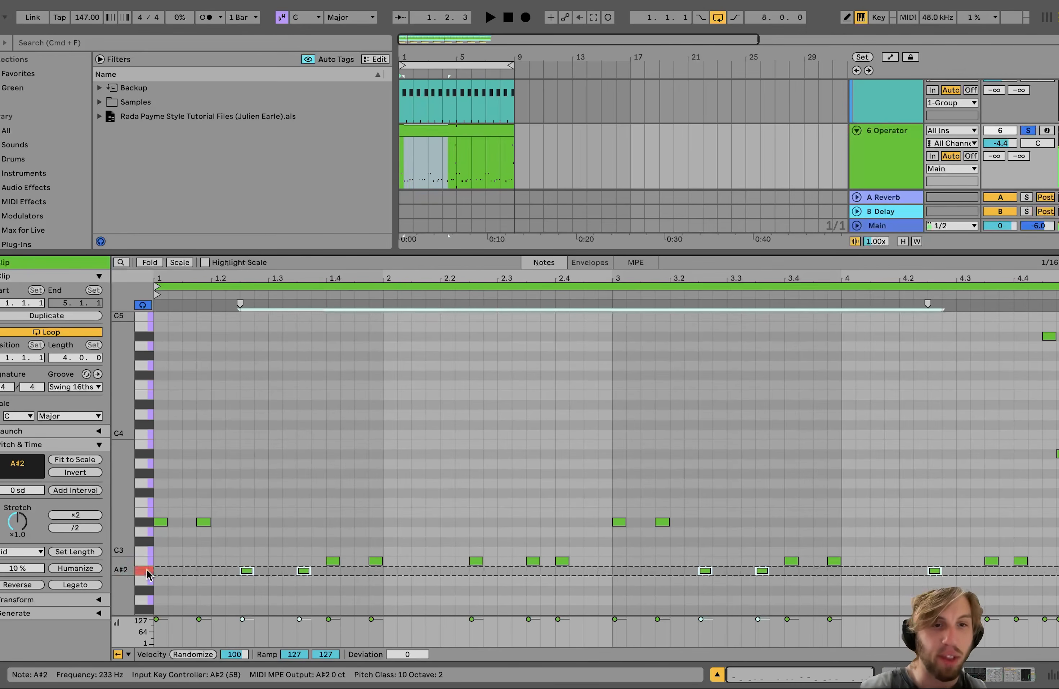
left_click(143, 521)
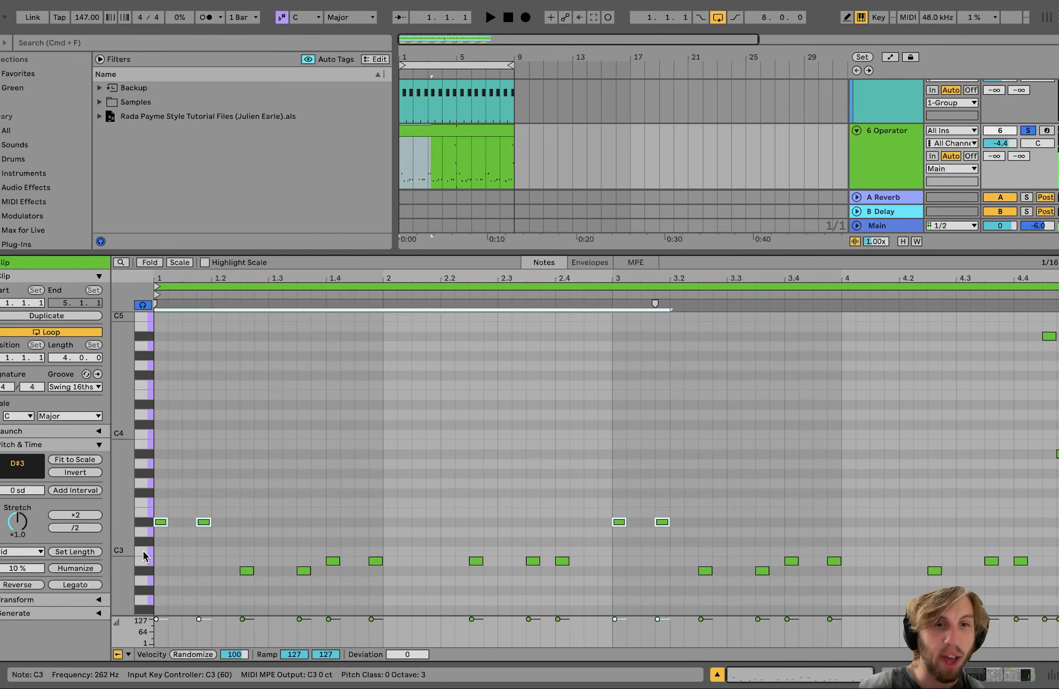
left_click(147, 569)
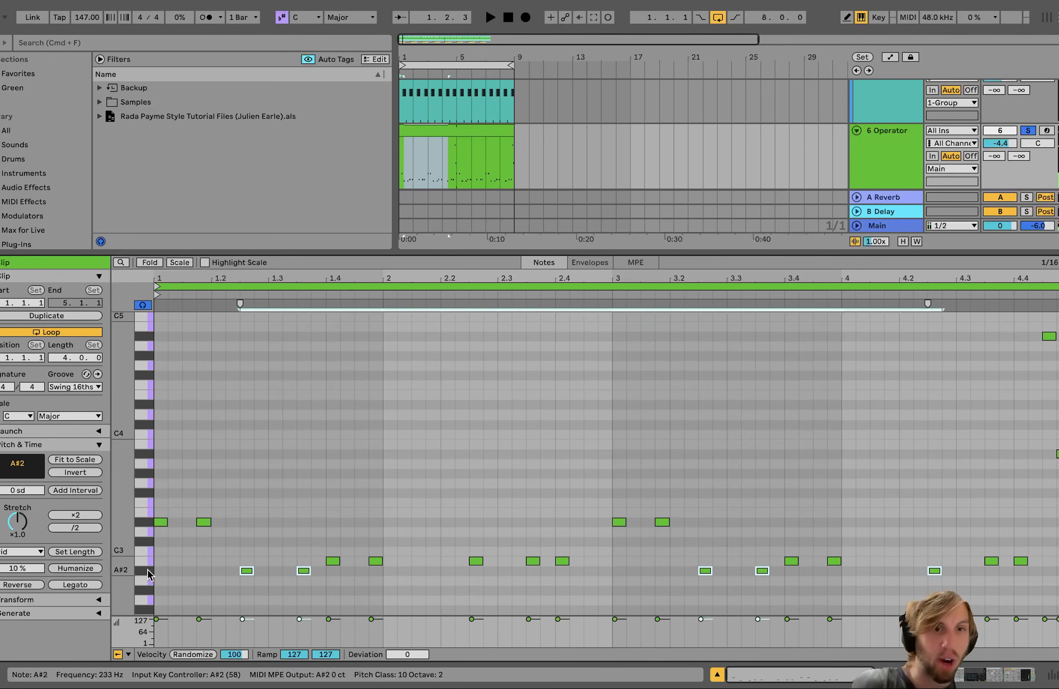
left_click(145, 562)
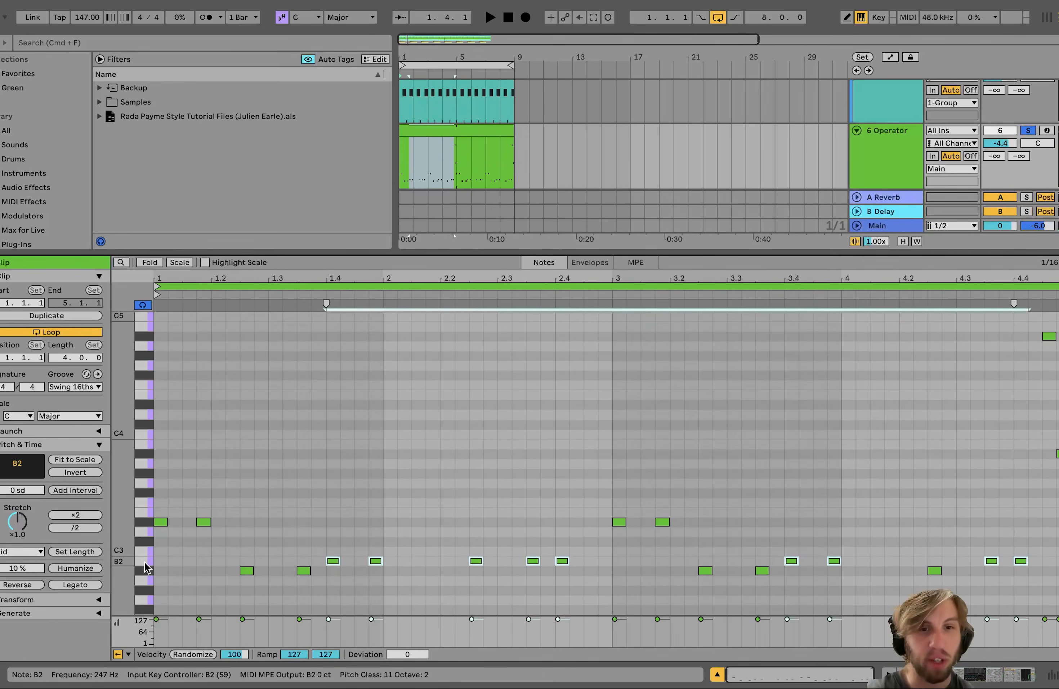
- Play the bass pattern, try the A#4 note near the end of bar 4 an octave lower, and restore its pitch
key("space")
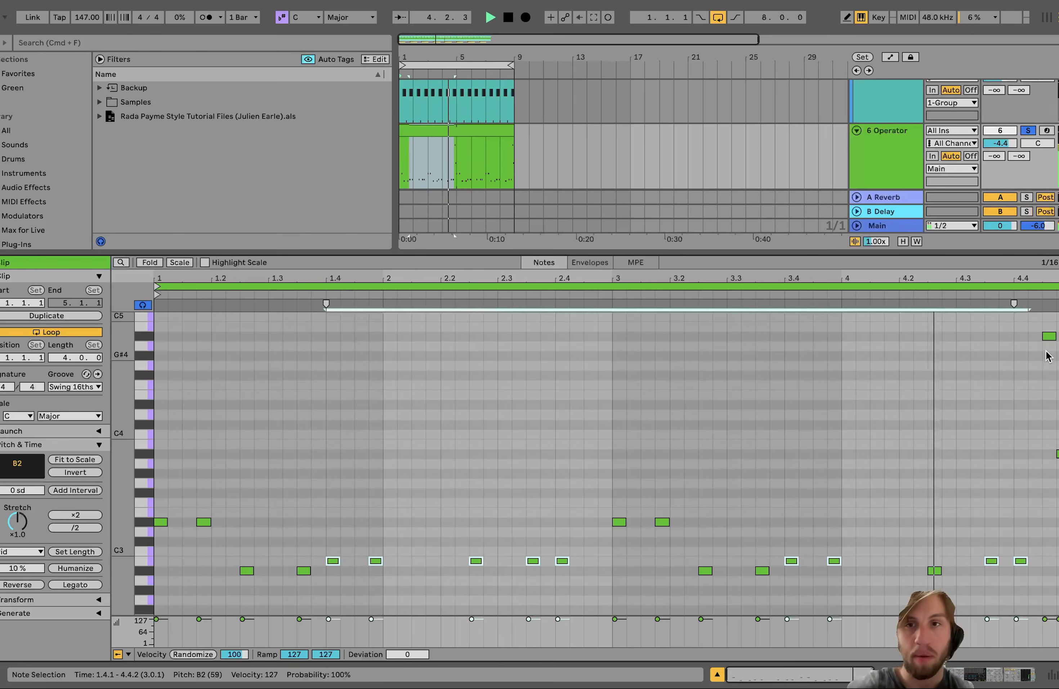
key("space")
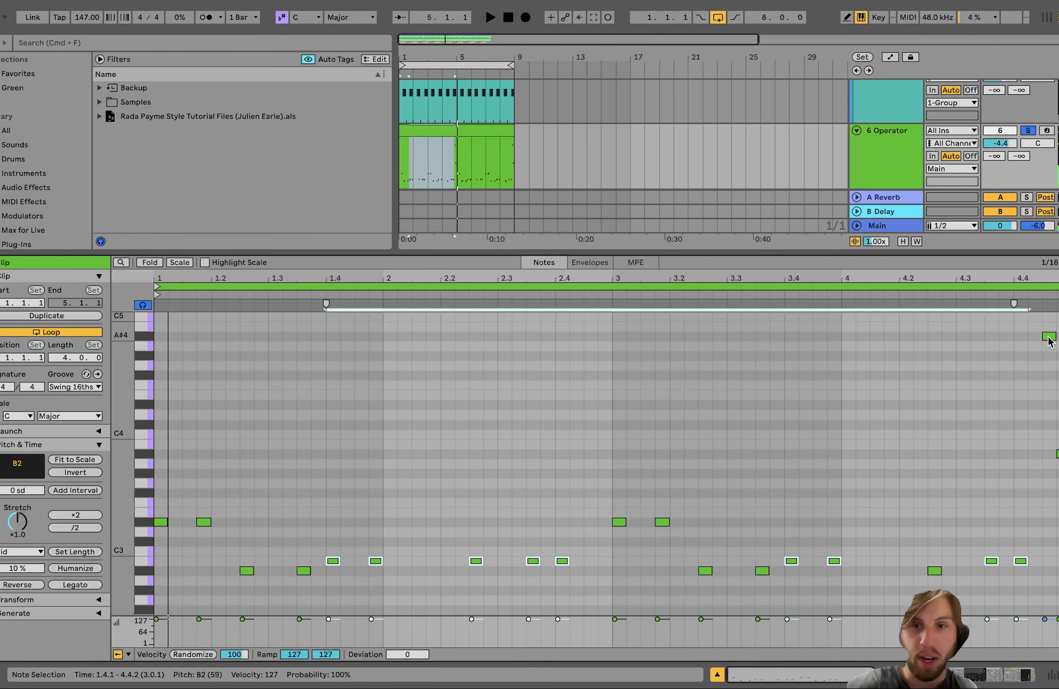
left_click(1048, 336)
key("shift+Down")
key("shift+Up")
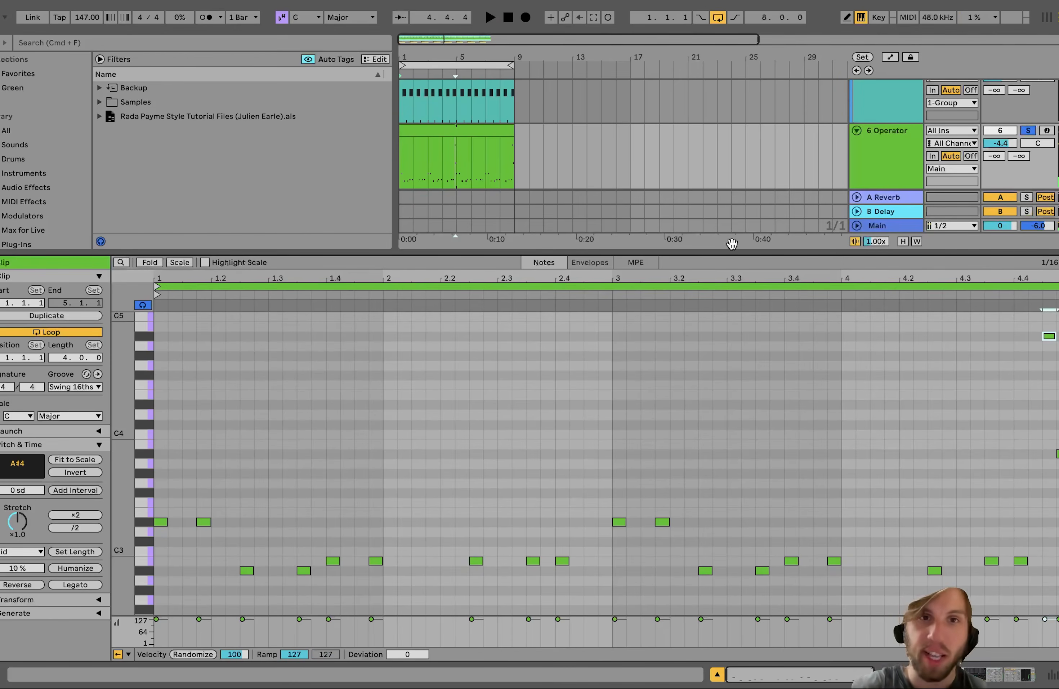
- Play the 6 Operator clip from 4.3.1 to hear the high notes at the end of bar 4
scroll(445, 175, "up", 5)
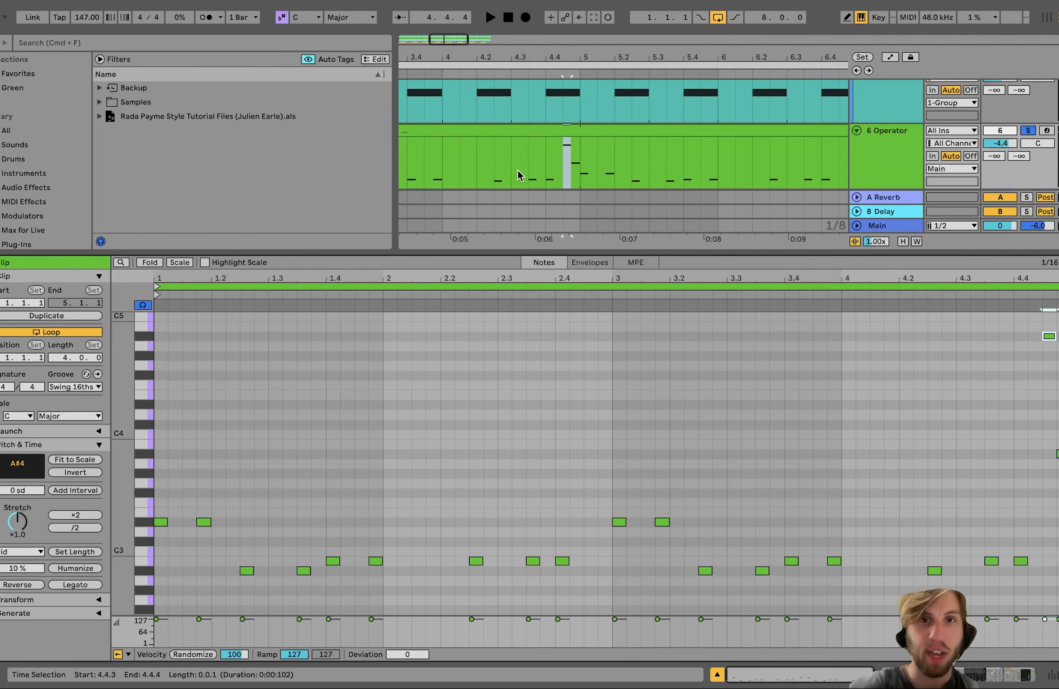
left_click(506, 170)
key("space")
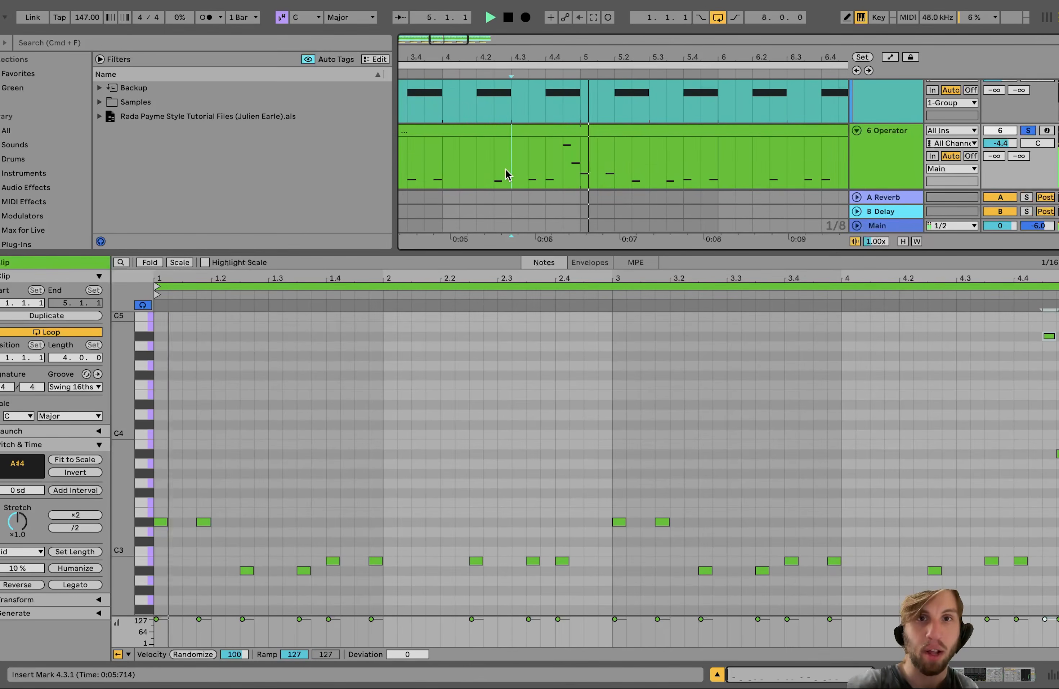
key("space")
scroll(505, 175, "down", 5)
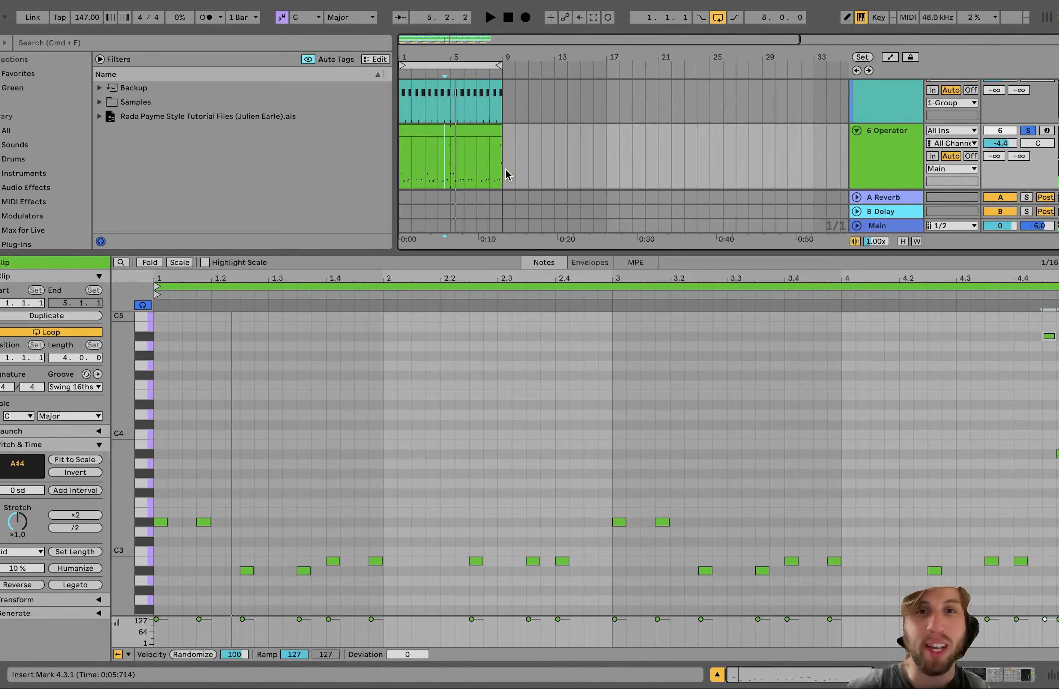
- Select the first-to-last-bar content of the 6 Operator track and show the track's device chain
left_click(466, 130)
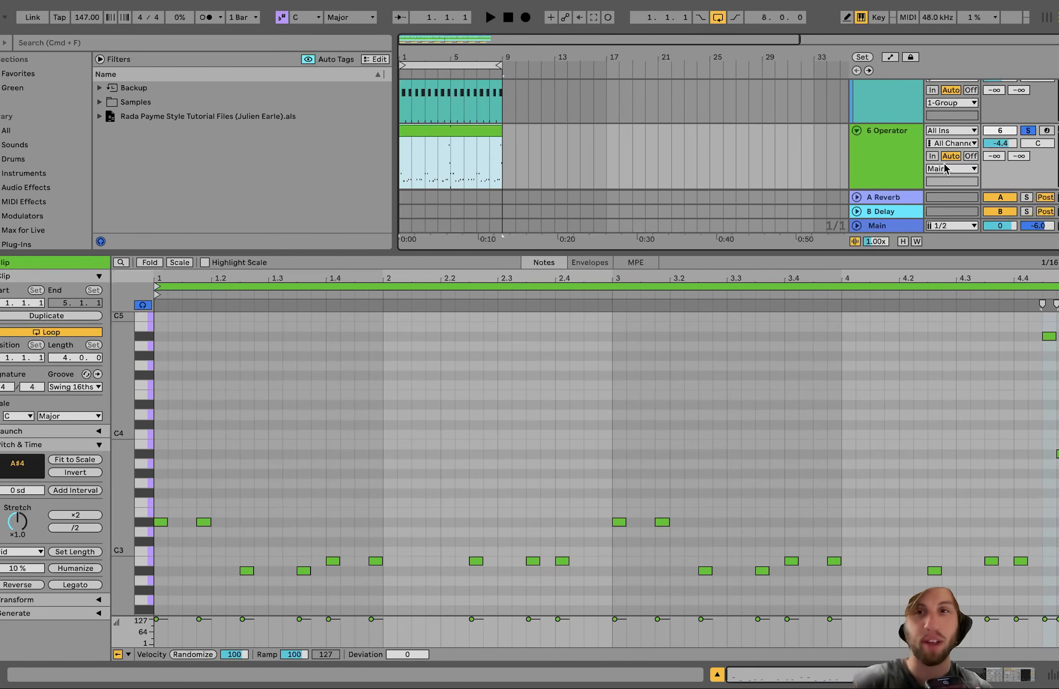
left_click(901, 154)
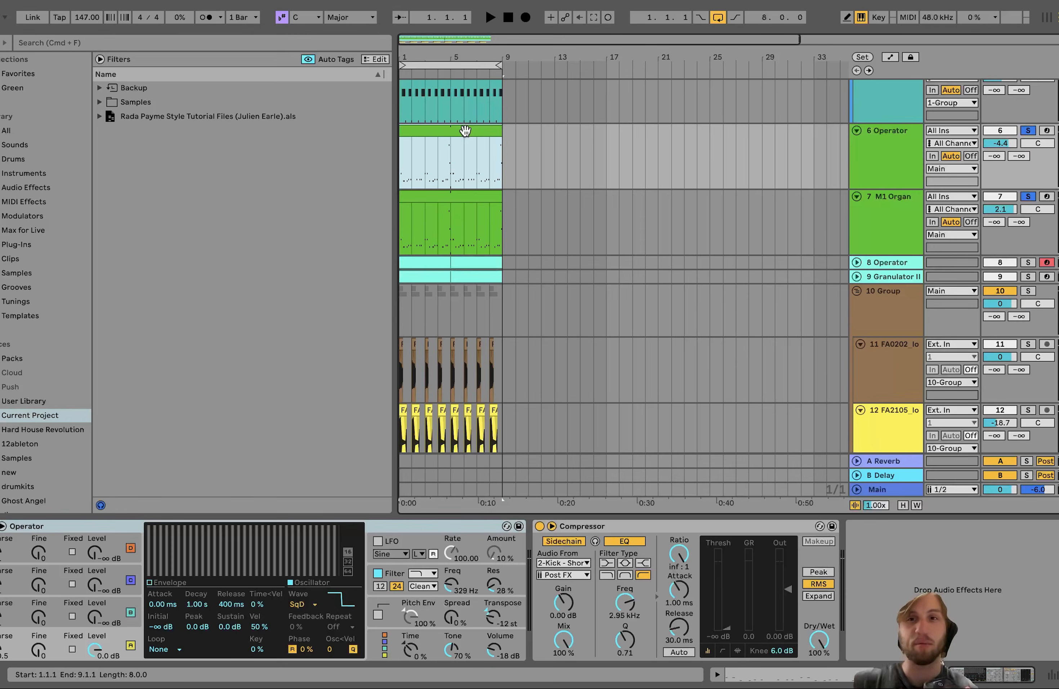
left_click(490, 71)
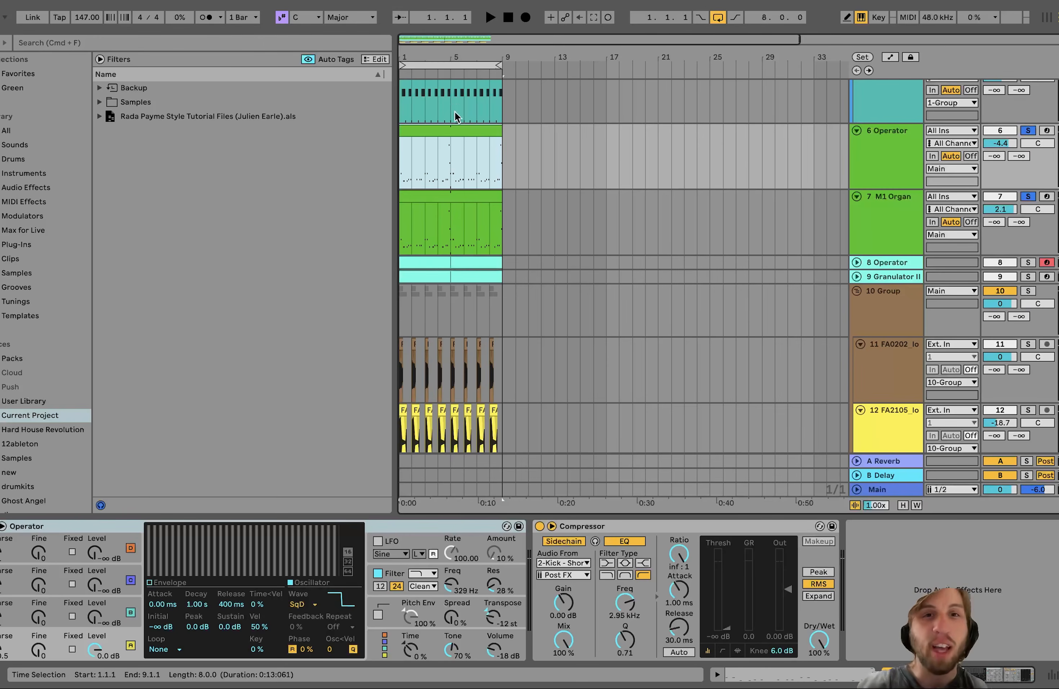
key("z")
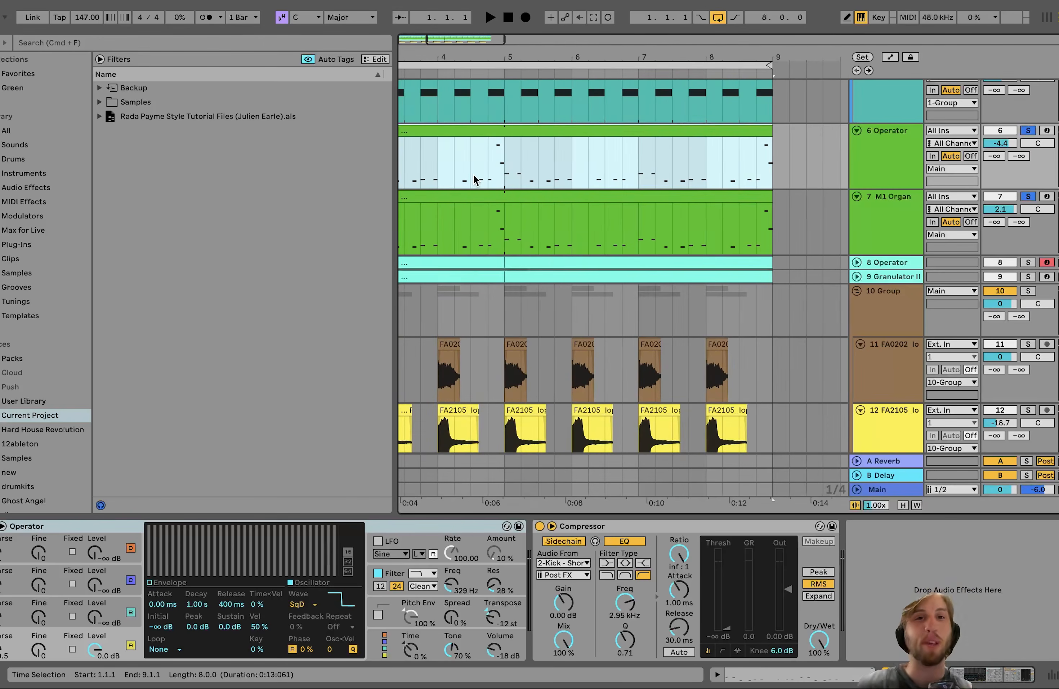
scroll(474, 180, "down", 10)
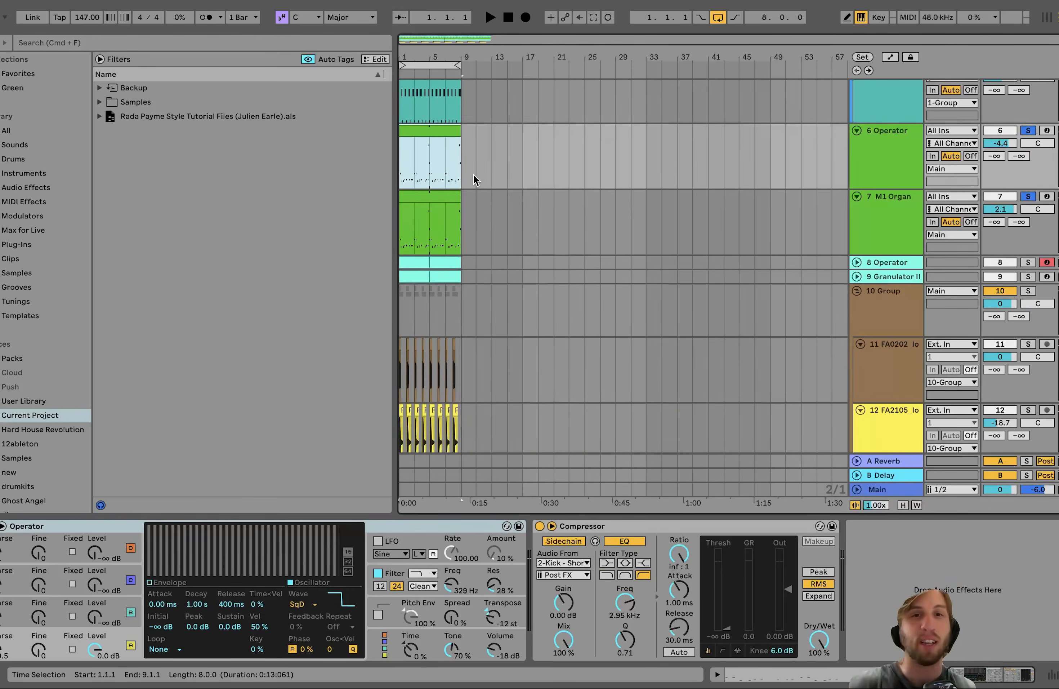
scroll(474, 180, "up", 5)
scroll(474, 179, "left", 5)
scroll(474, 180, "up", 5)
scroll(475, 179, "left", 5)
scroll(475, 180, "down", 1)
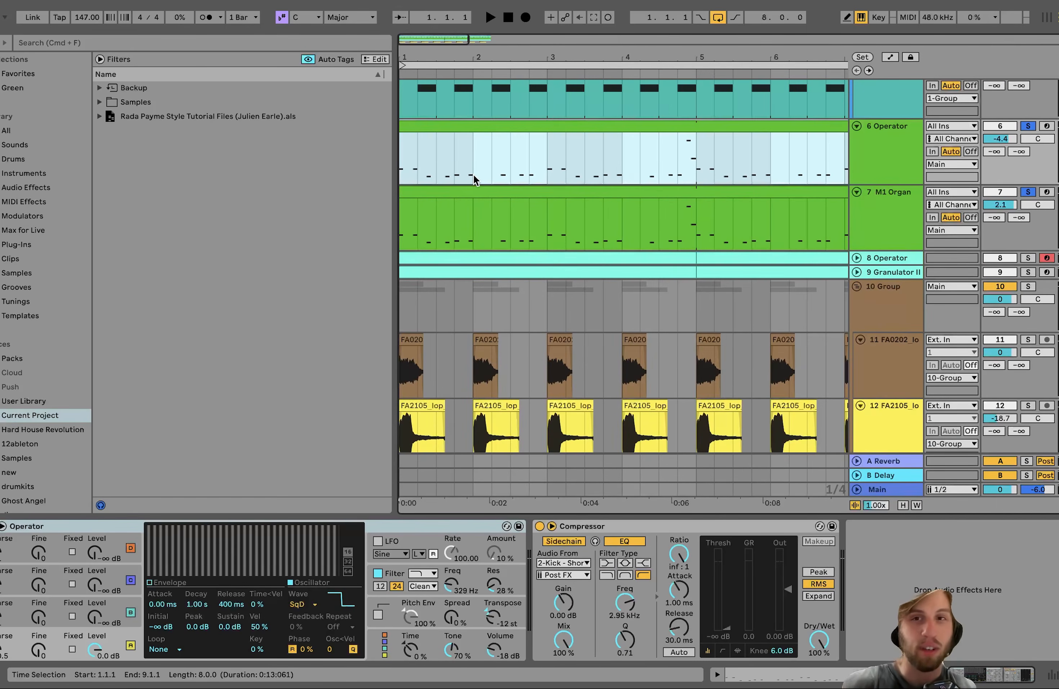
key("z")
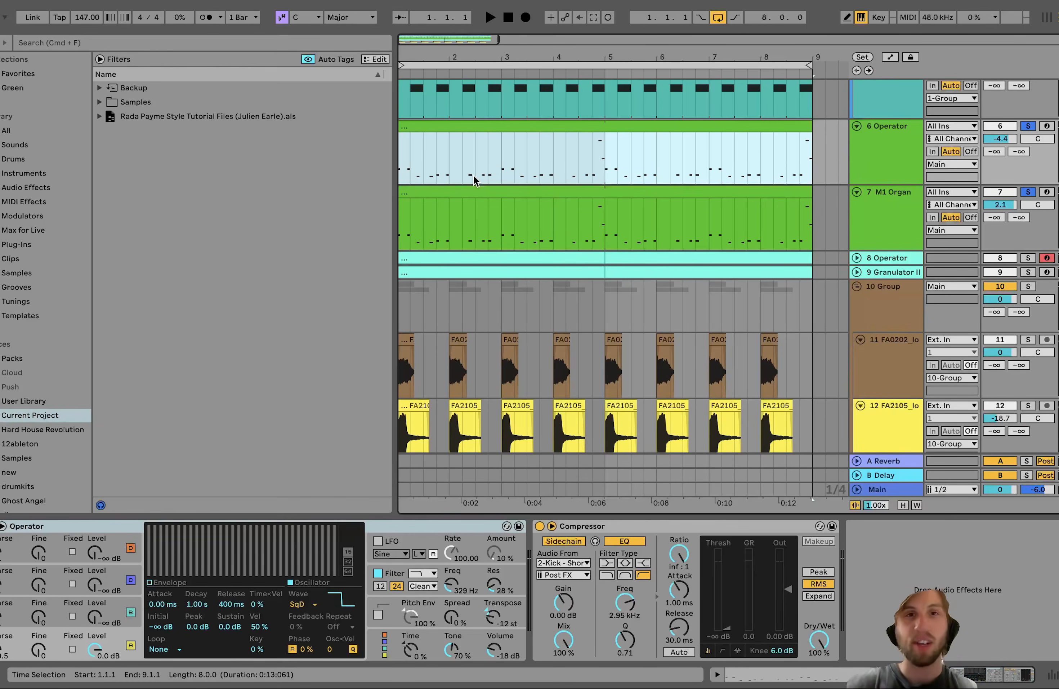
scroll(474, 180, "up", 1)
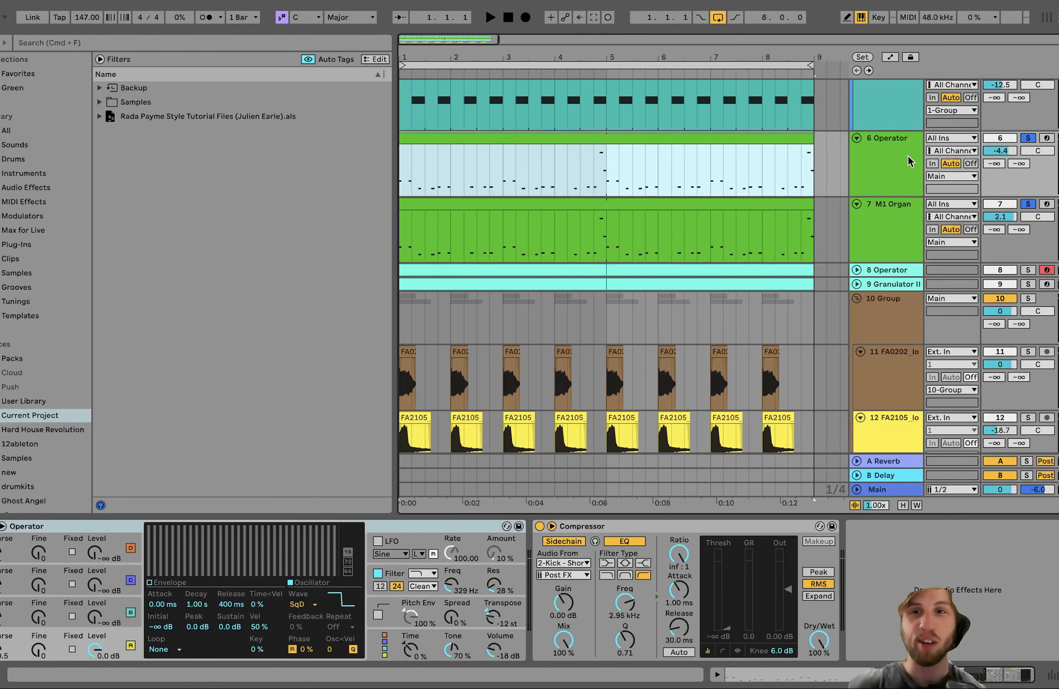
- Solo only the 6 Operator track and compare its sound with the Operator's filter off and on
left_click(1028, 138)
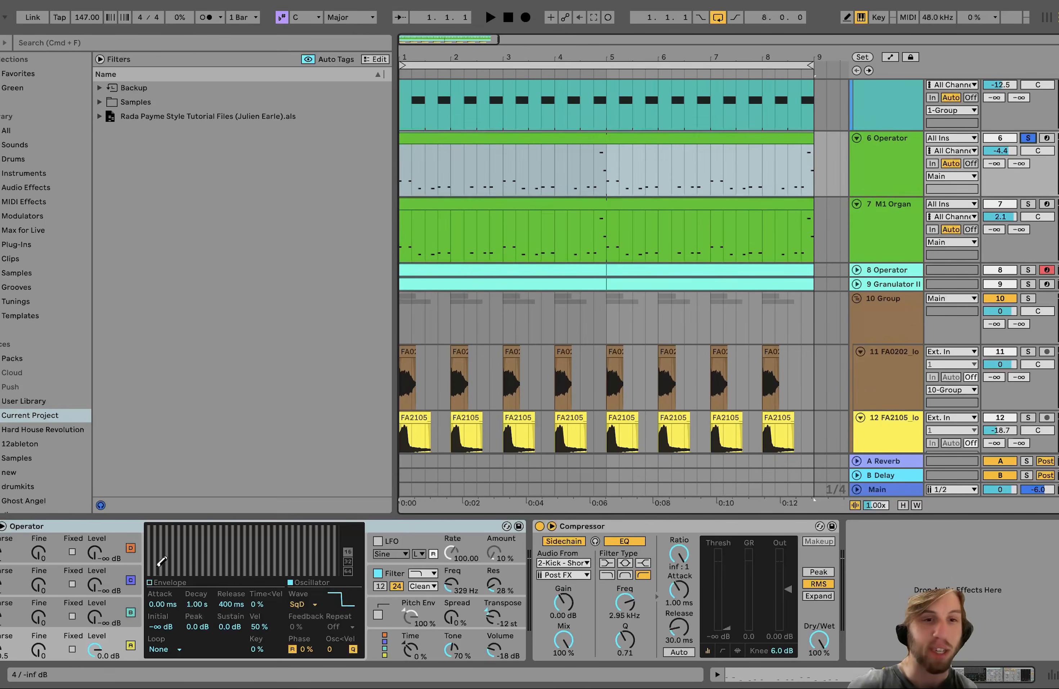
key("space")
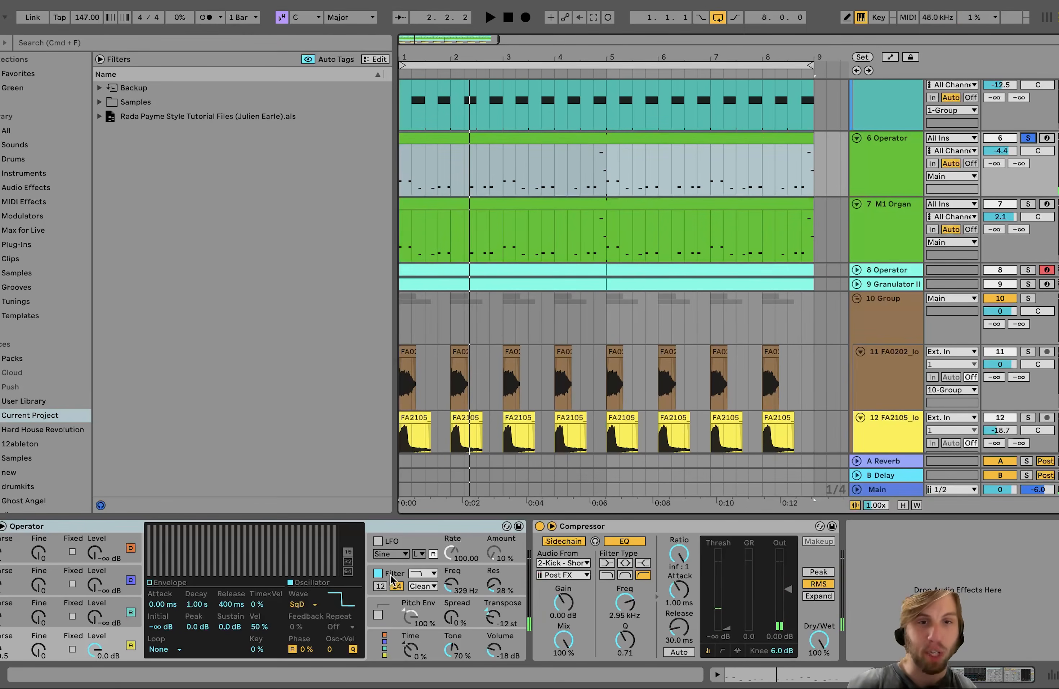
left_click(377, 573)
key("space")
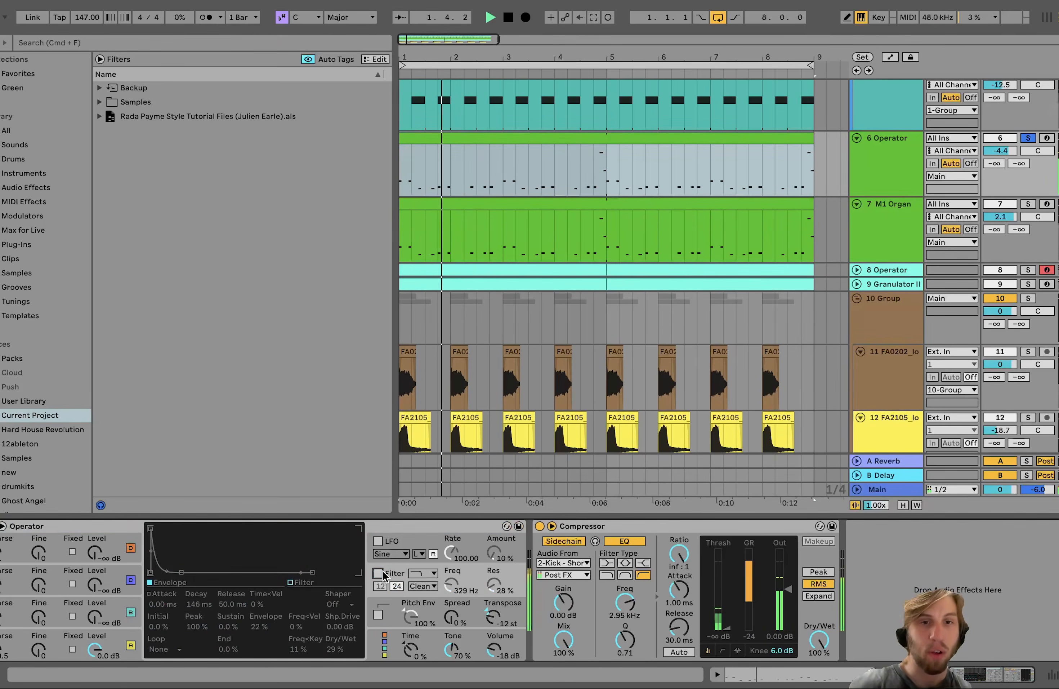
left_click(381, 571)
key("space")
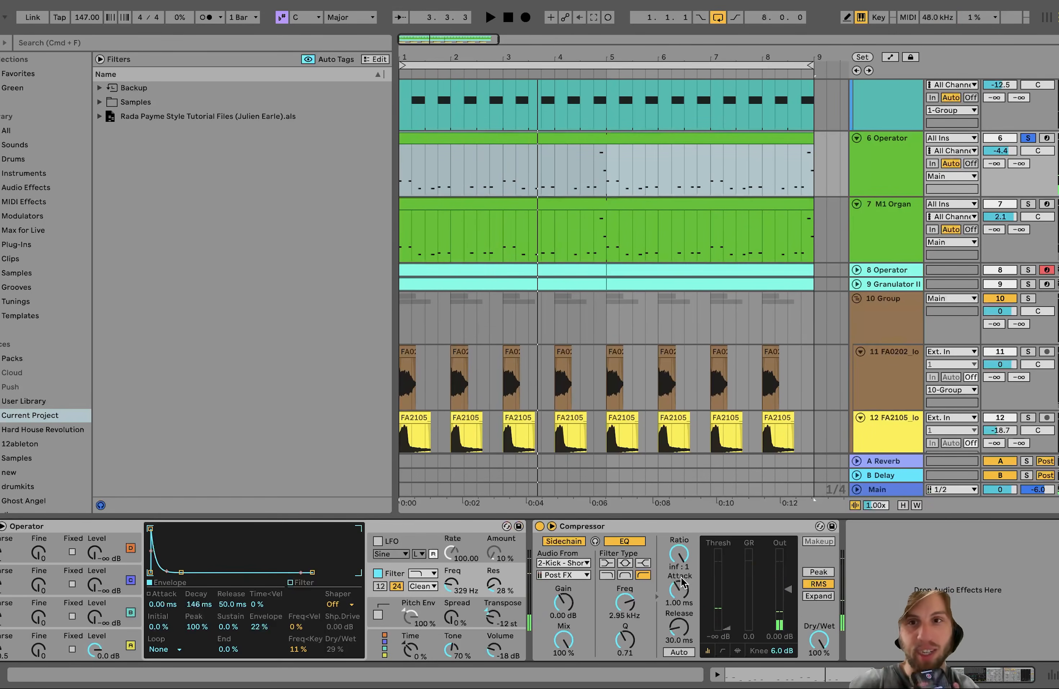
- Solo only the 7 M1 Organ track, play it, and examine its Reverb, Compressor and Auto Filter
left_click(1027, 204)
key("space")
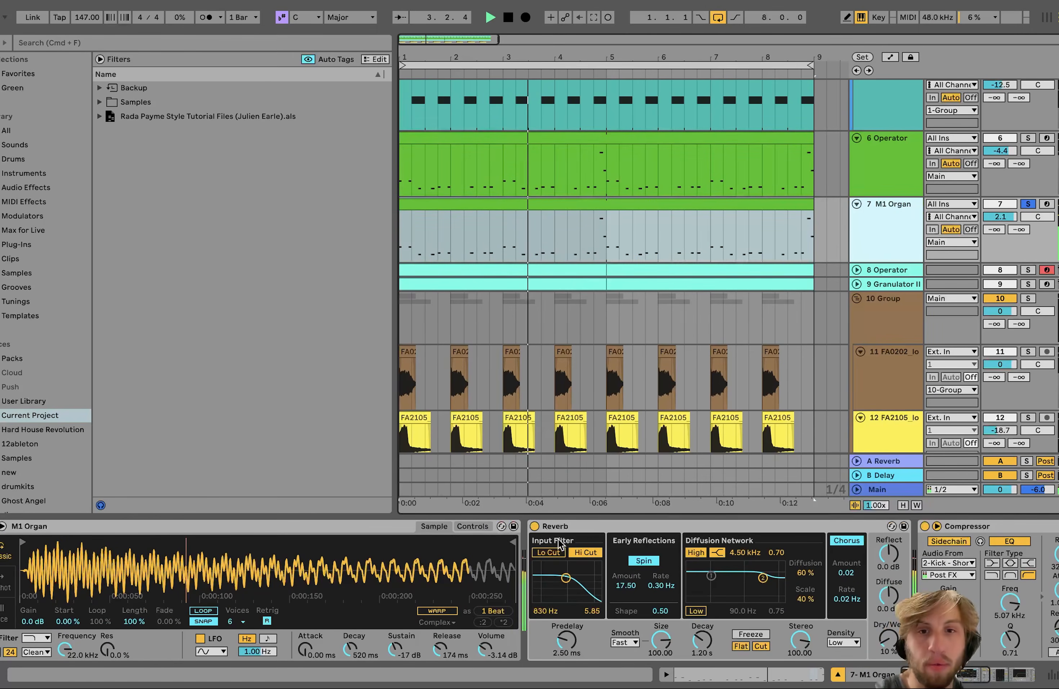
left_click(554, 526)
scroll(555, 526, "right", 5)
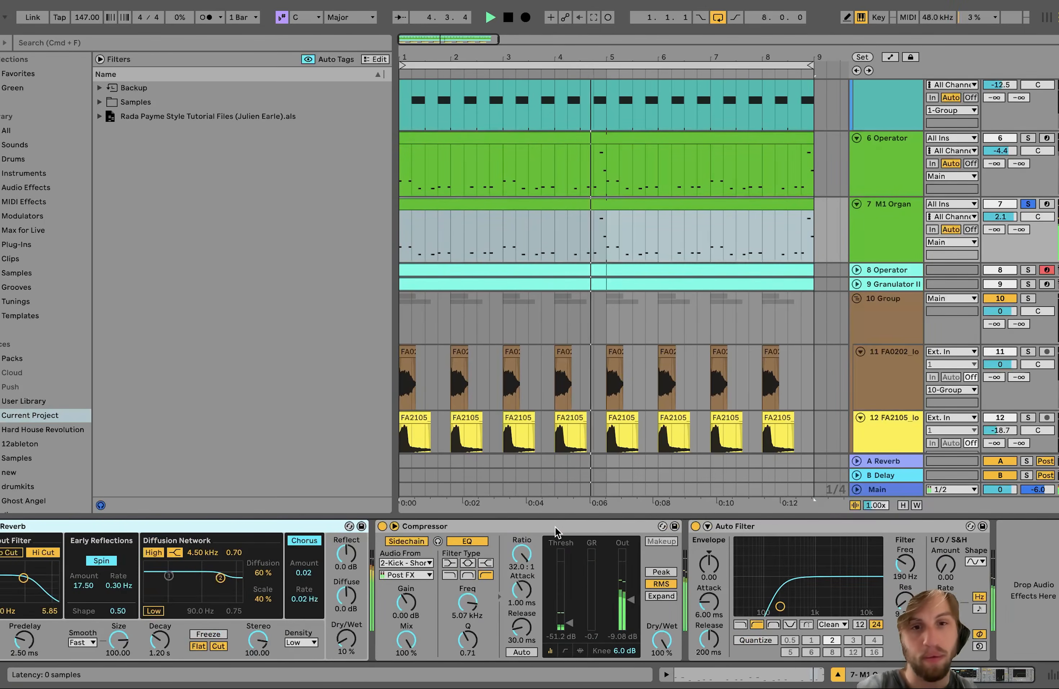
scroll(555, 527, "left", 5)
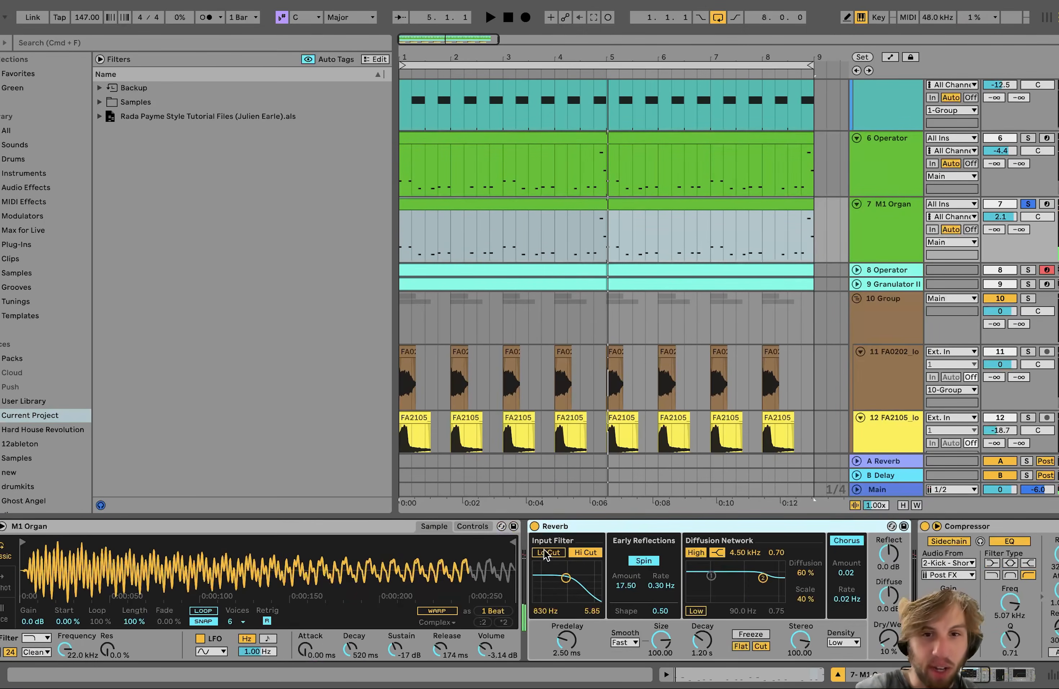
- Bypass the M1 Organ's Reverb, Compressor and Auto Filter, and play the organ without effects
scroll(533, 527, "right", 5)
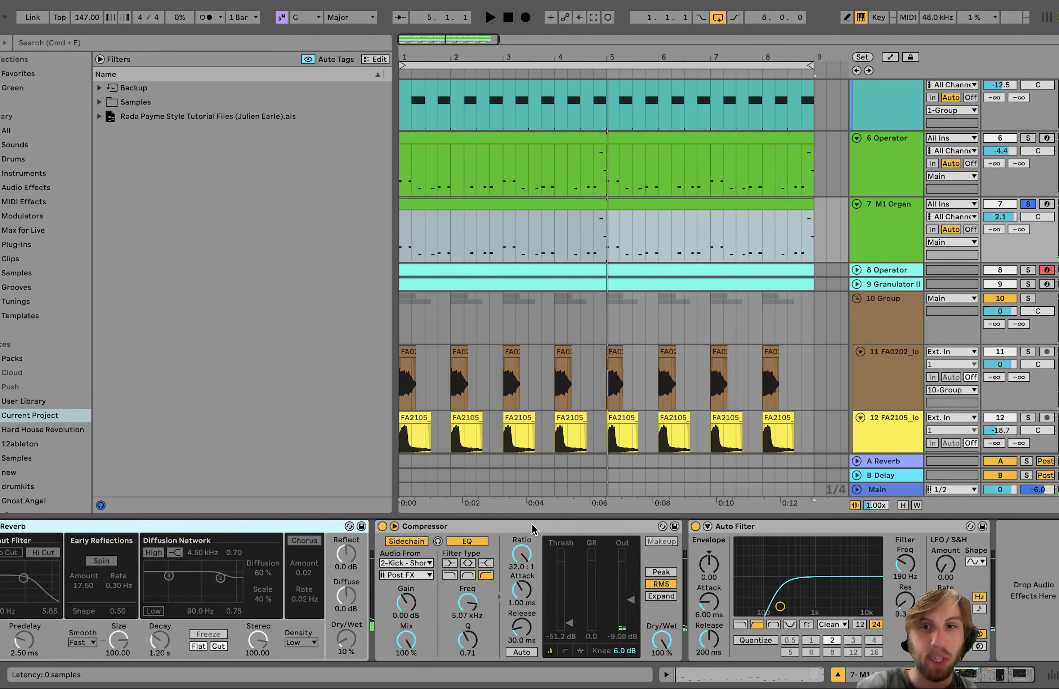
left_click(381, 525)
left_click(695, 526)
scroll(555, 527, "left", 5)
key("space")
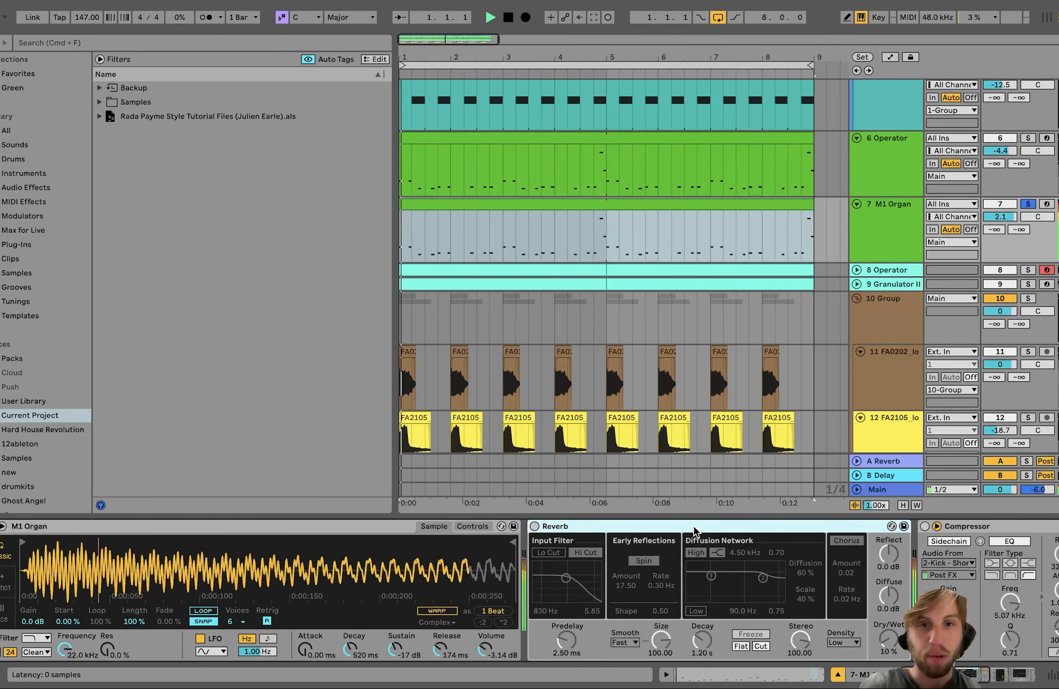
- Re-enable the M1 Organ's Reverb during playback, followed by its Compressor and Auto Filter
left_click(534, 526)
scroll(531, 528, "right", 5)
scroll(531, 528, "right", 5)
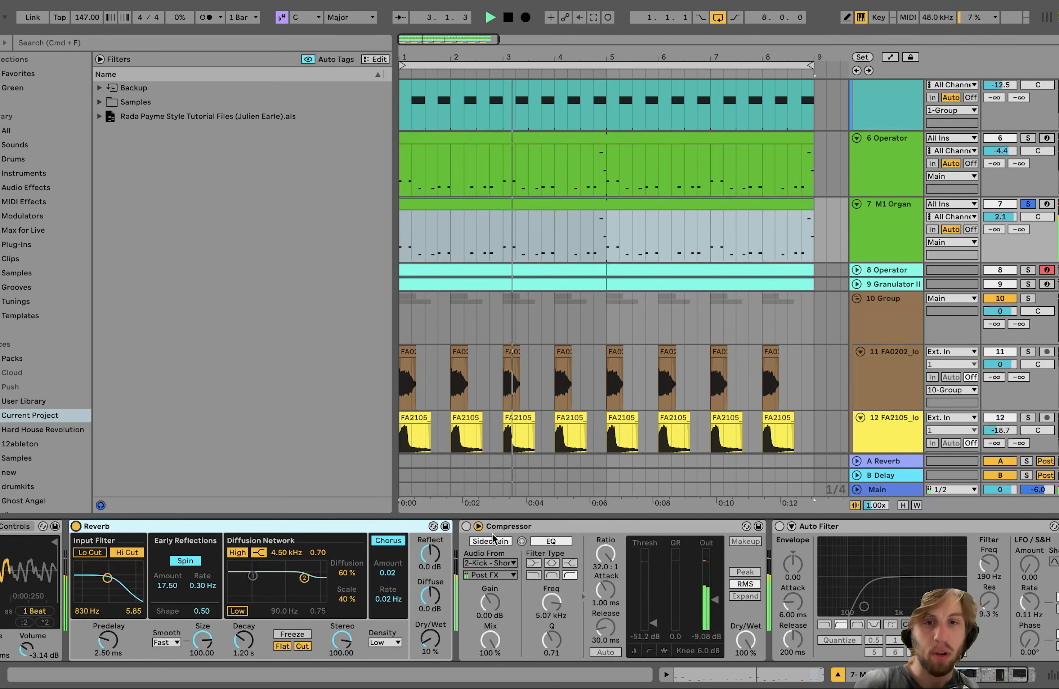
left_click(466, 526)
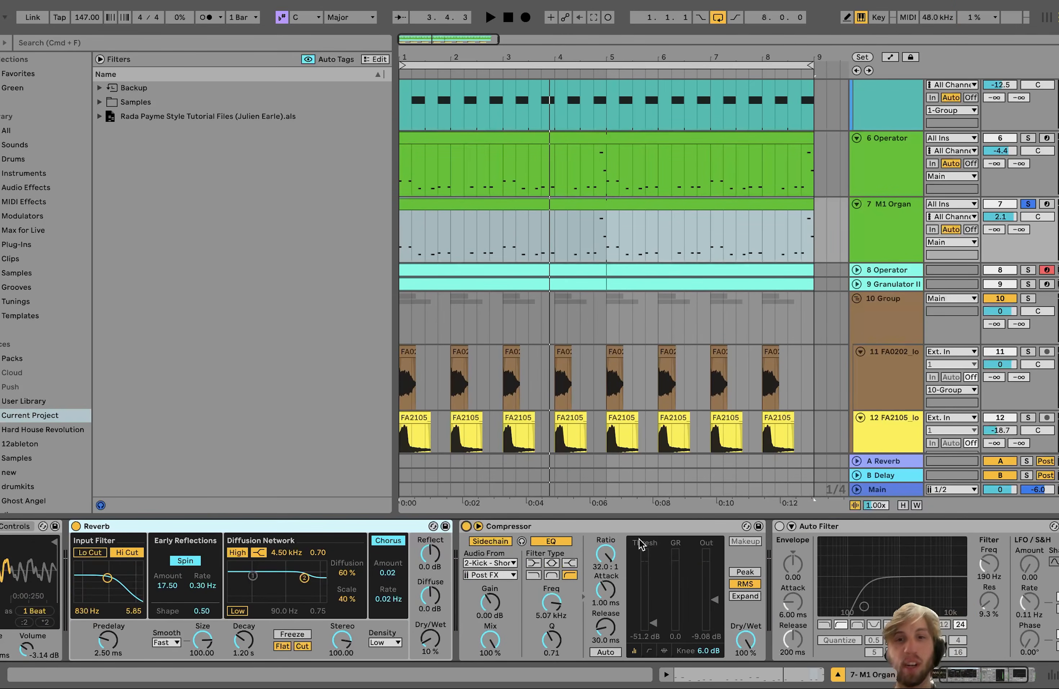
left_click(779, 526)
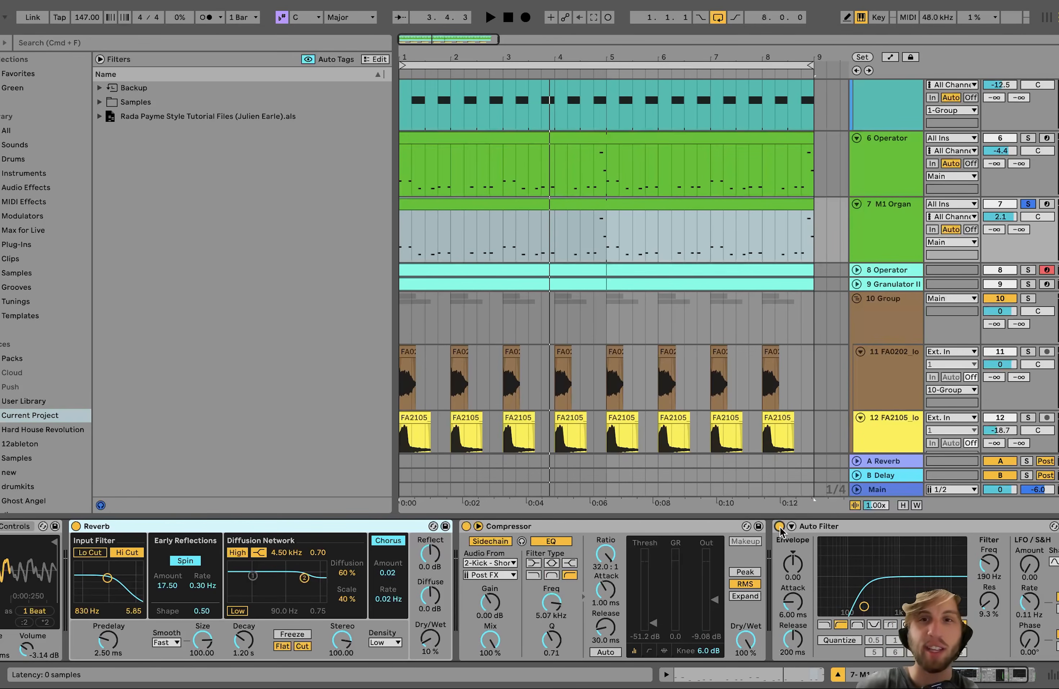
scroll(780, 527, "left", 4)
scroll(781, 528, "right", 6)
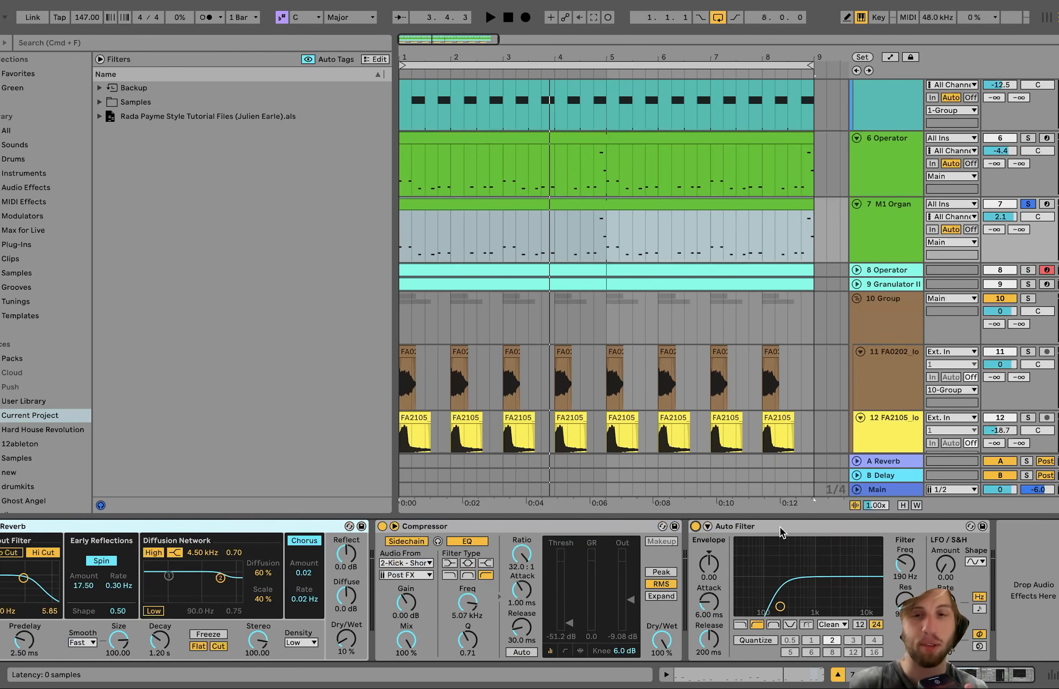
- Play the M1 Organ and compare its sound with its Auto Filter off and on
left_click(694, 527)
scroll(696, 526, "left", 4)
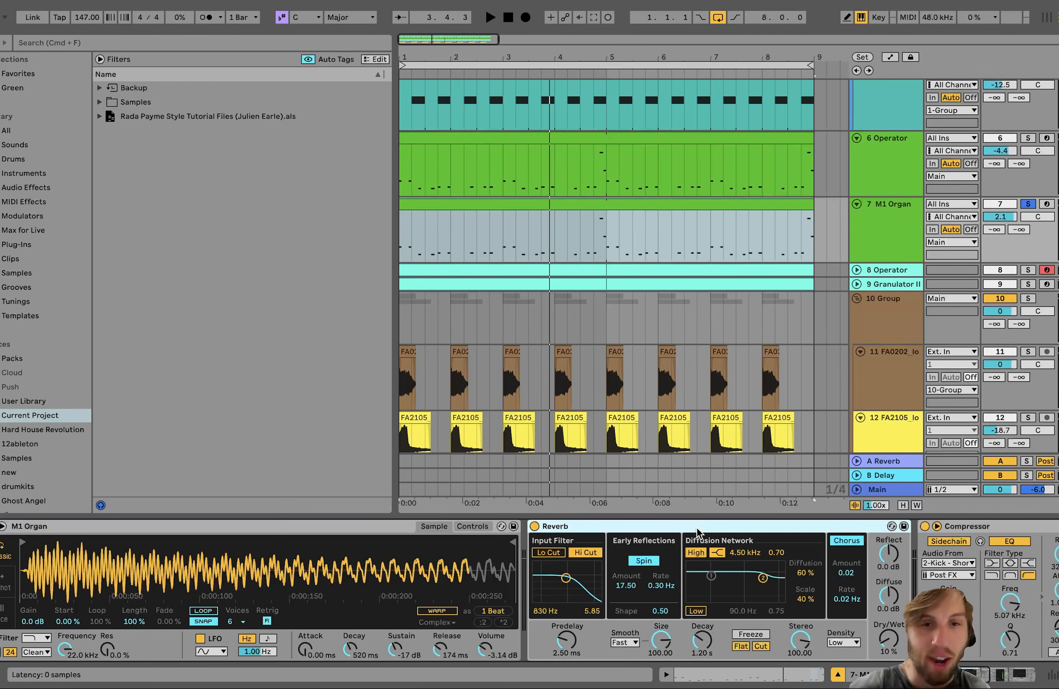
key("space")
scroll(696, 527, "right", 4)
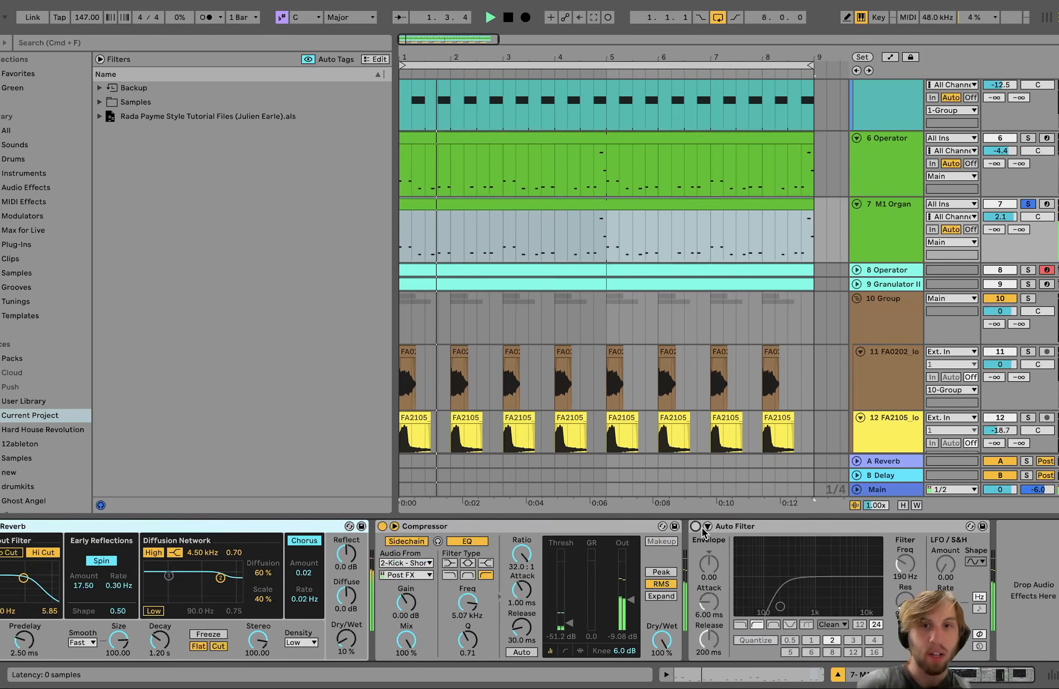
left_click(696, 526)
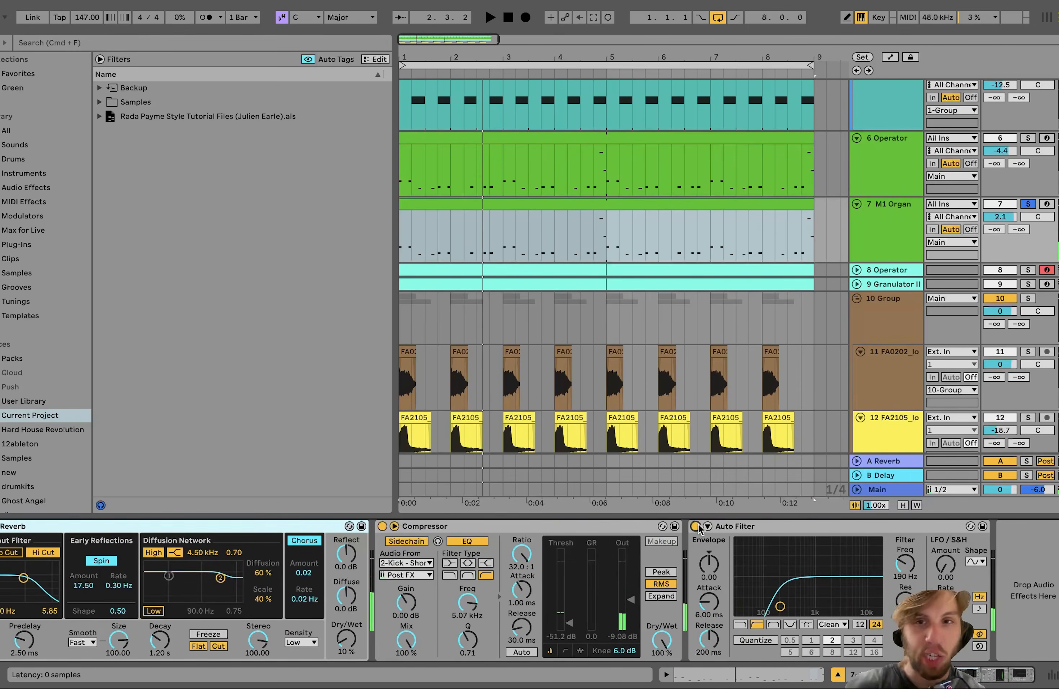
- Add the 6 Operator track to the solo and play both layers with the M1 Organ's Auto Filter off and on
left_click(1027, 138, "super")
key("space")
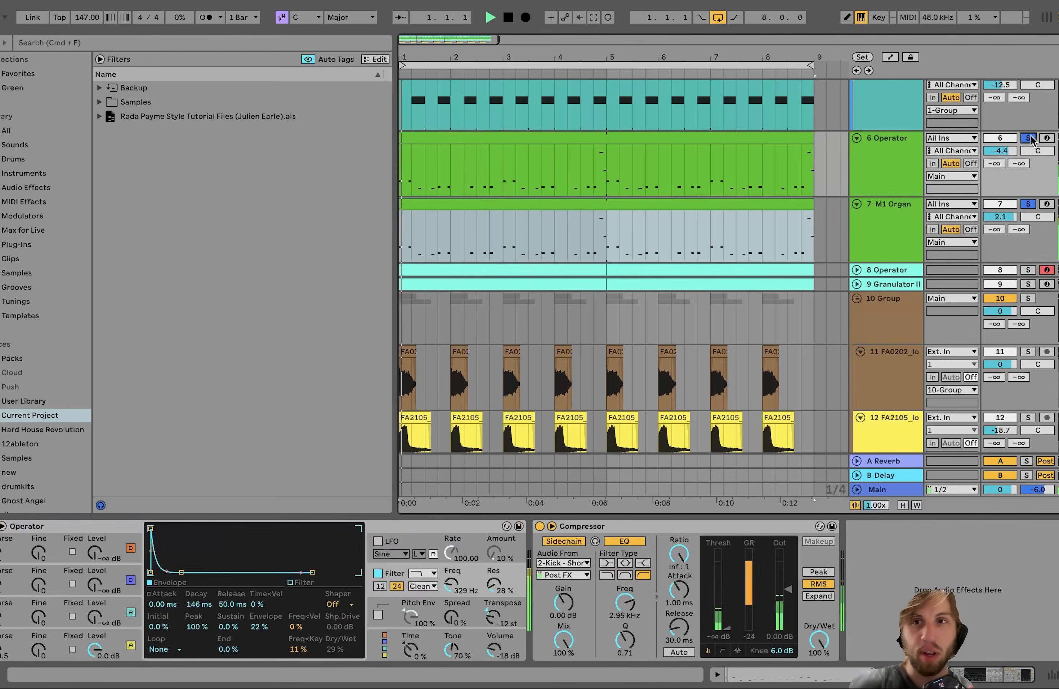
left_click(889, 233)
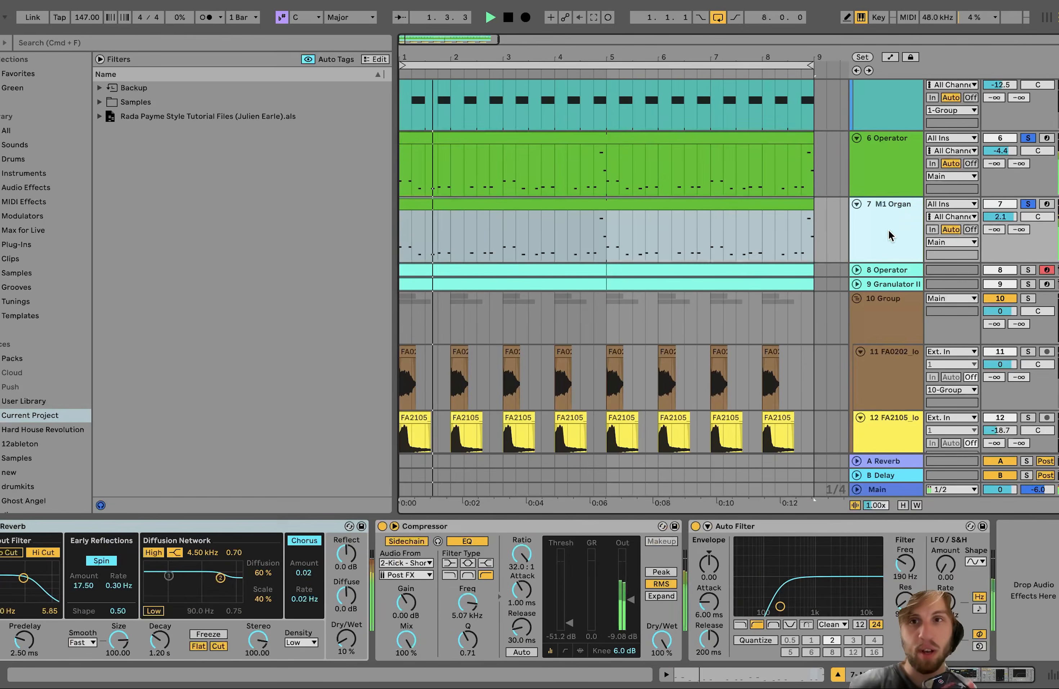
left_click(696, 526)
left_click(695, 526)
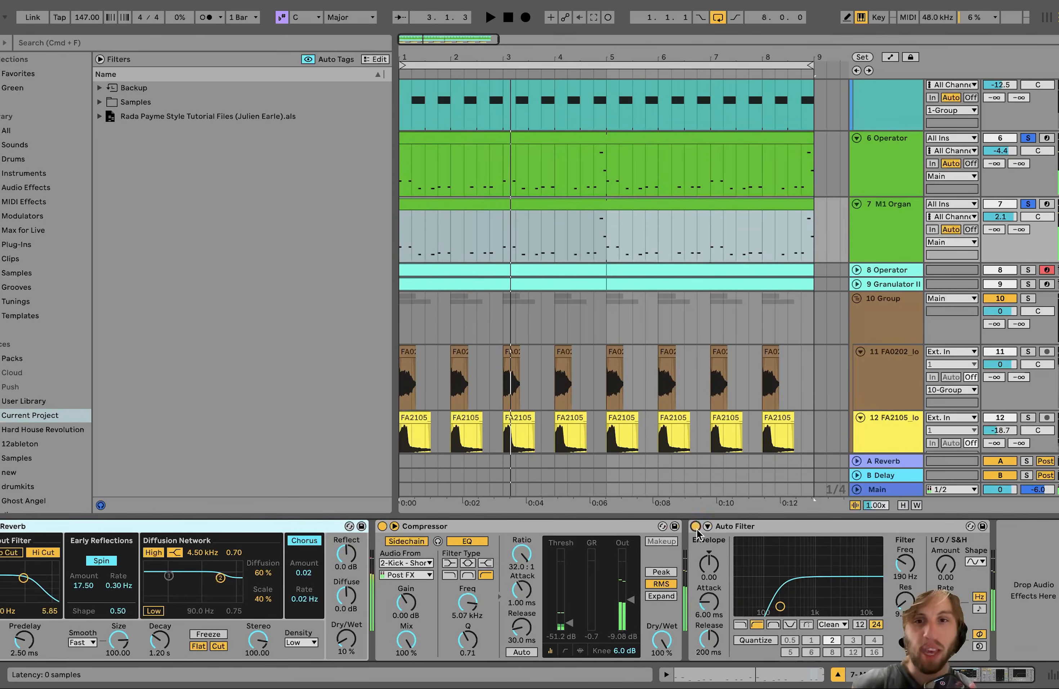
- Try the M1 Organ's Auto Filter frequency at 111 Hz during playback, then restore it to 190 Hz
left_click(780, 604)
key("space")
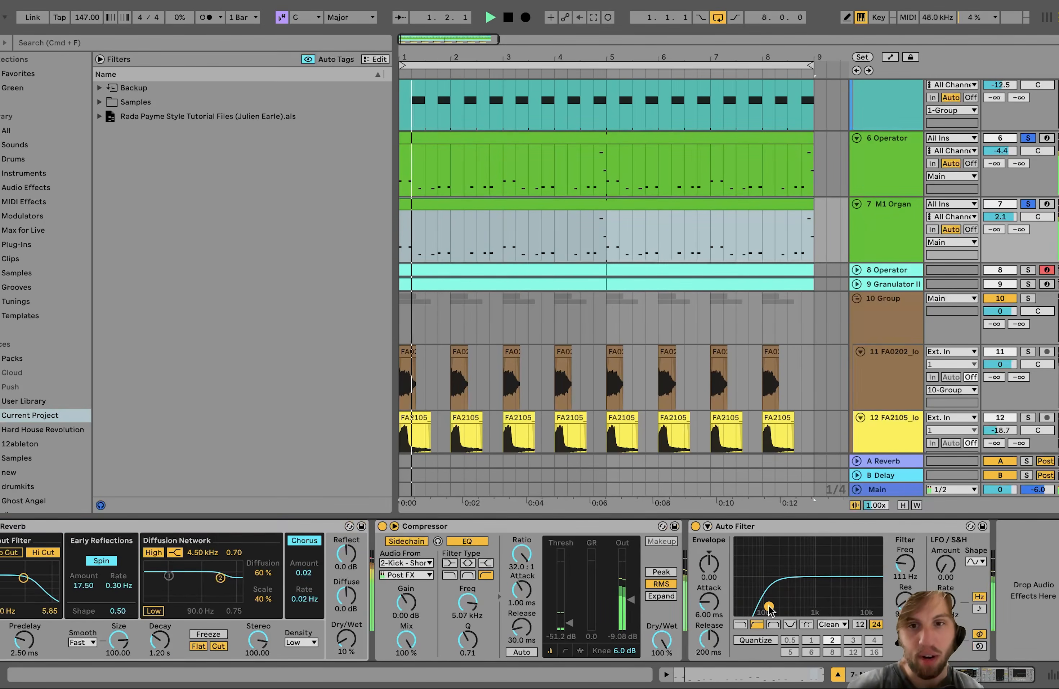
key("space")
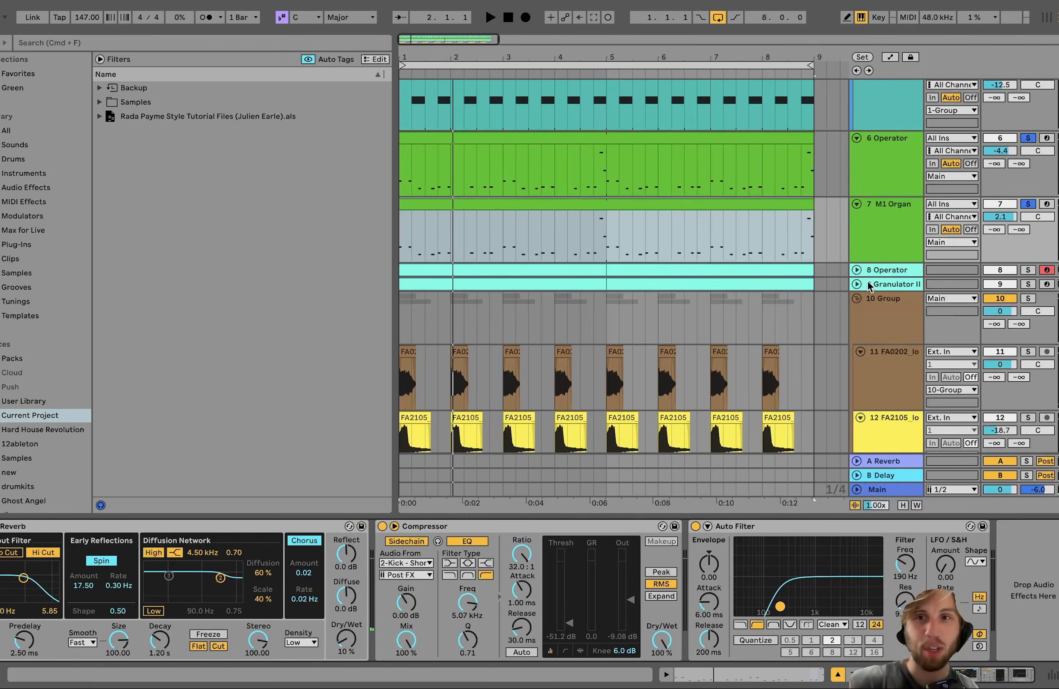
left_click(869, 268)
left_click(856, 269)
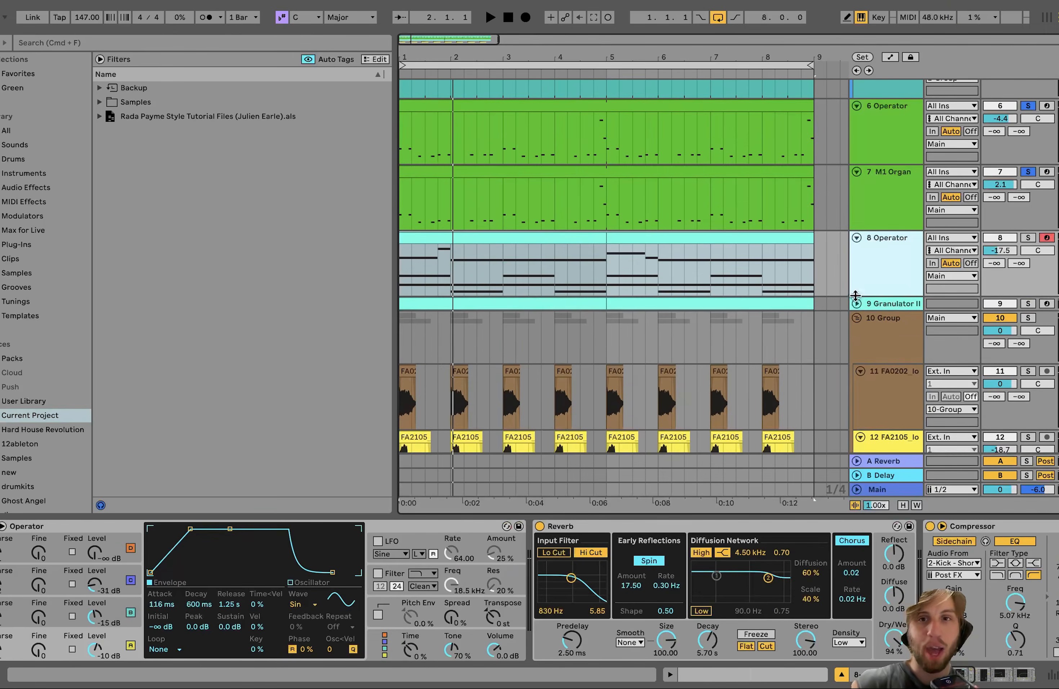
left_click(857, 303)
scroll(870, 297, "down", 1)
left_click(872, 295)
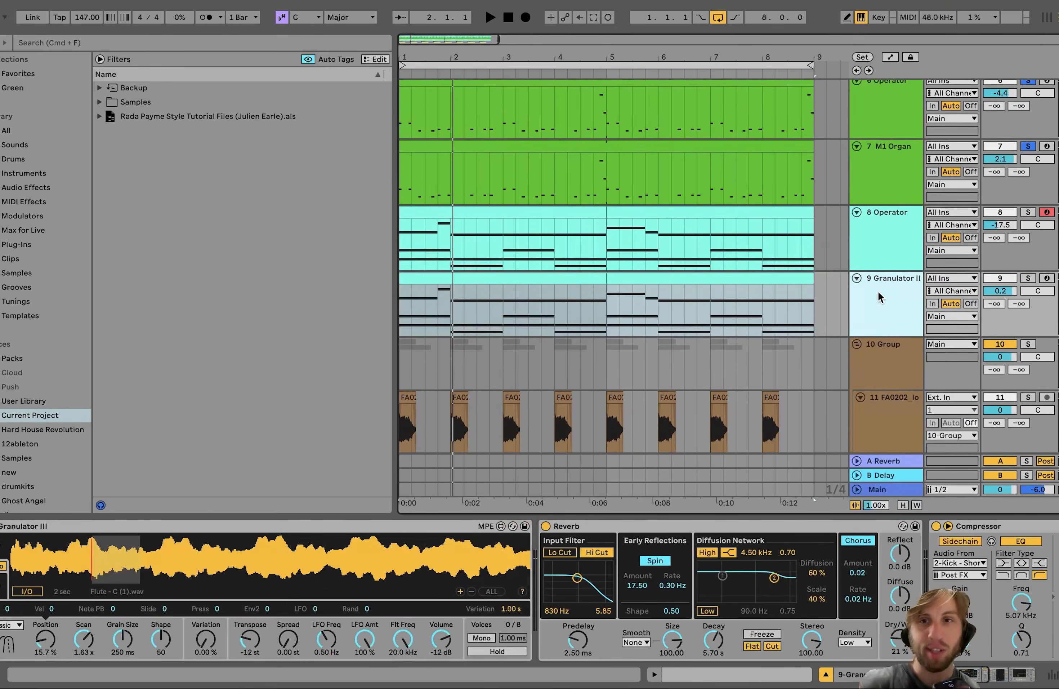
- Solo the 8 Operator and 9 Granulator II tracks together and play them
left_click(864, 253)
left_click(1023, 214)
key("space")
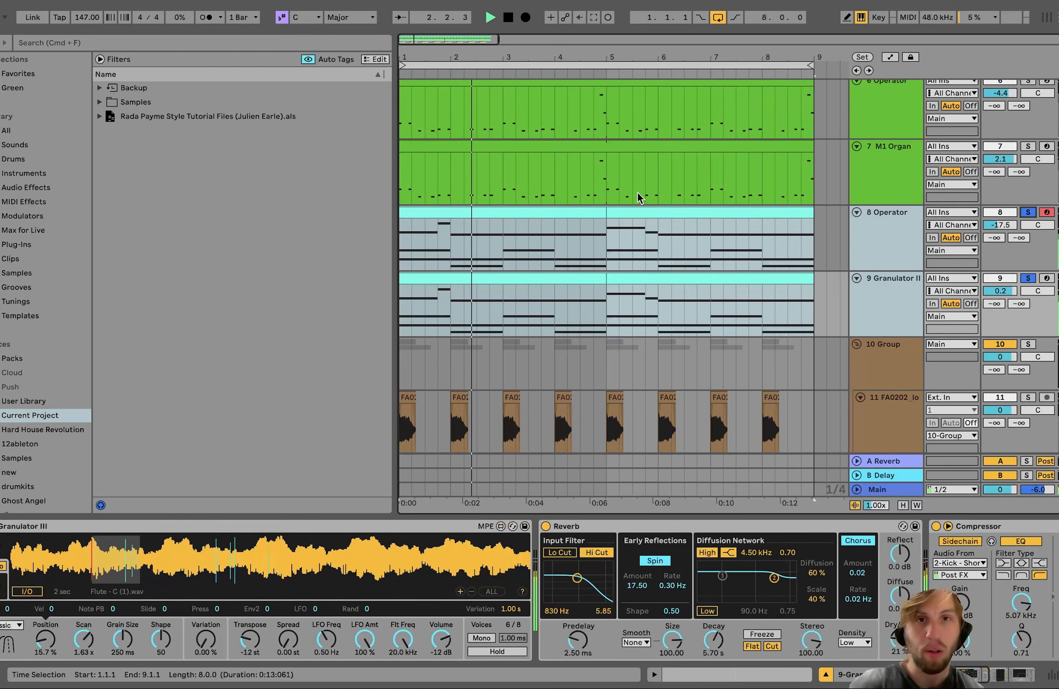
- Open the first 8 Operator clip, examine its top-line notes F#3, A#3 and F3, and play the chords
double_click(494, 213)
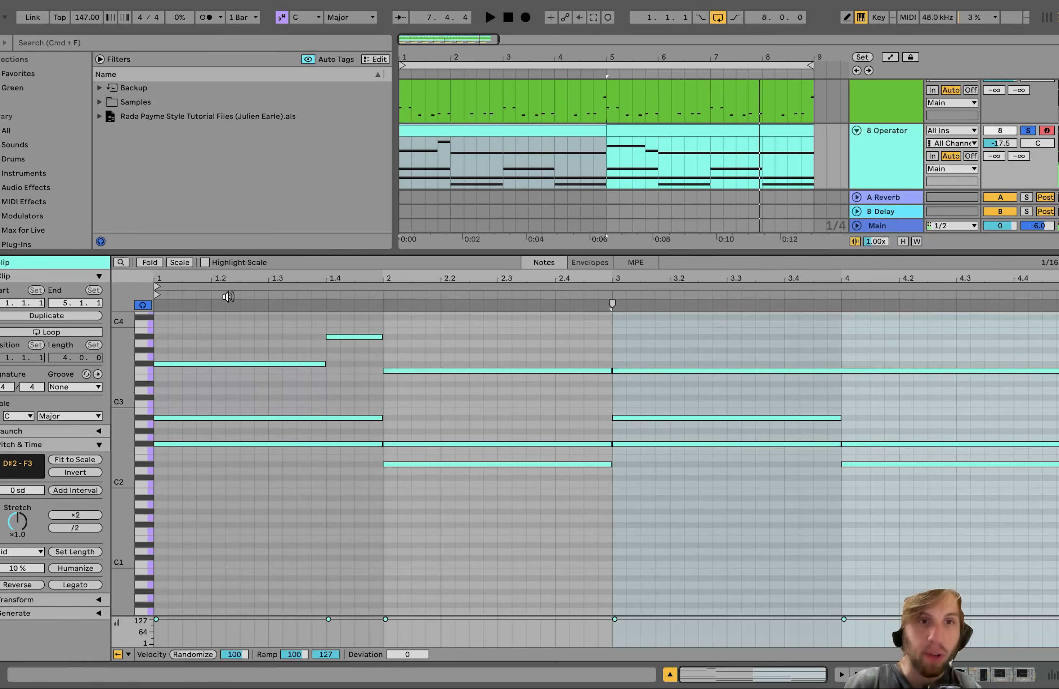
left_click(288, 364)
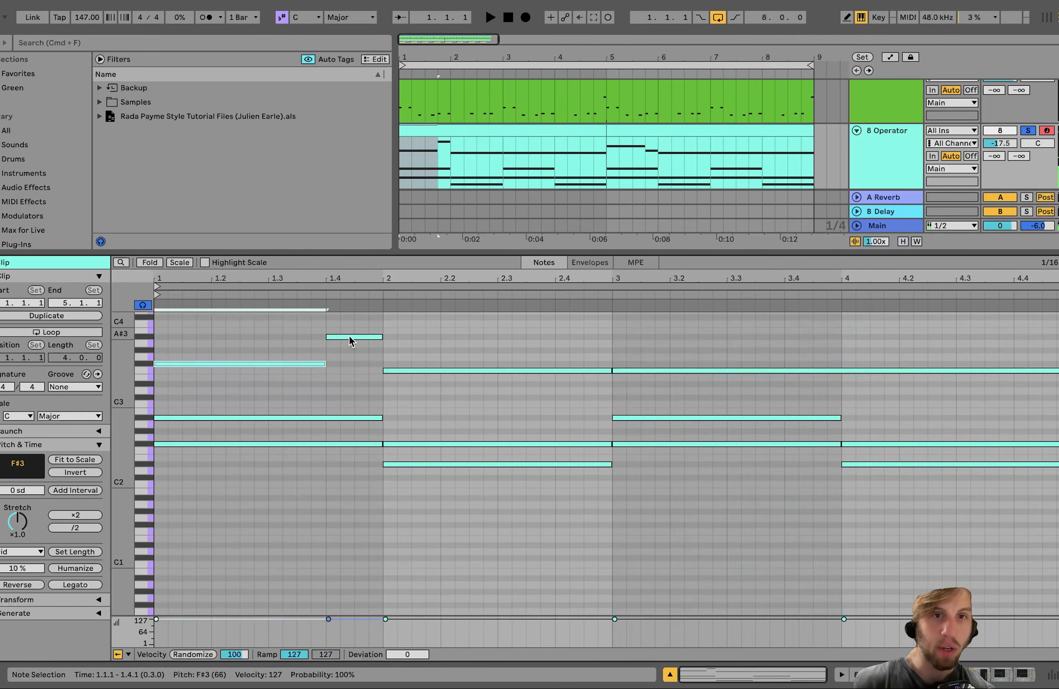
left_click(350, 336)
left_click(401, 371)
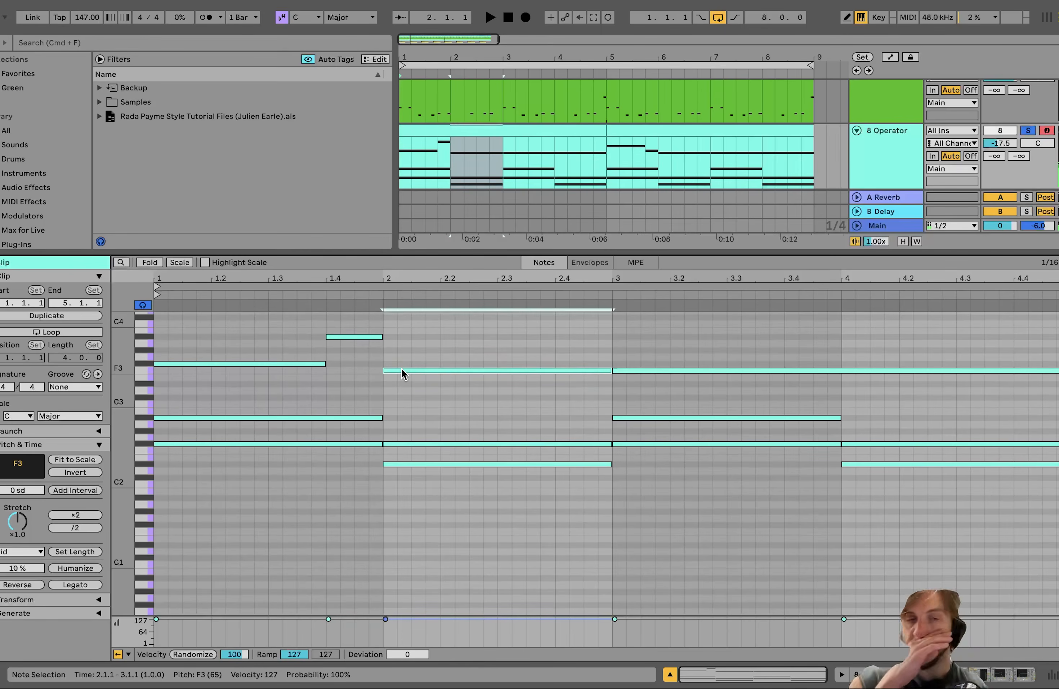
key("space")
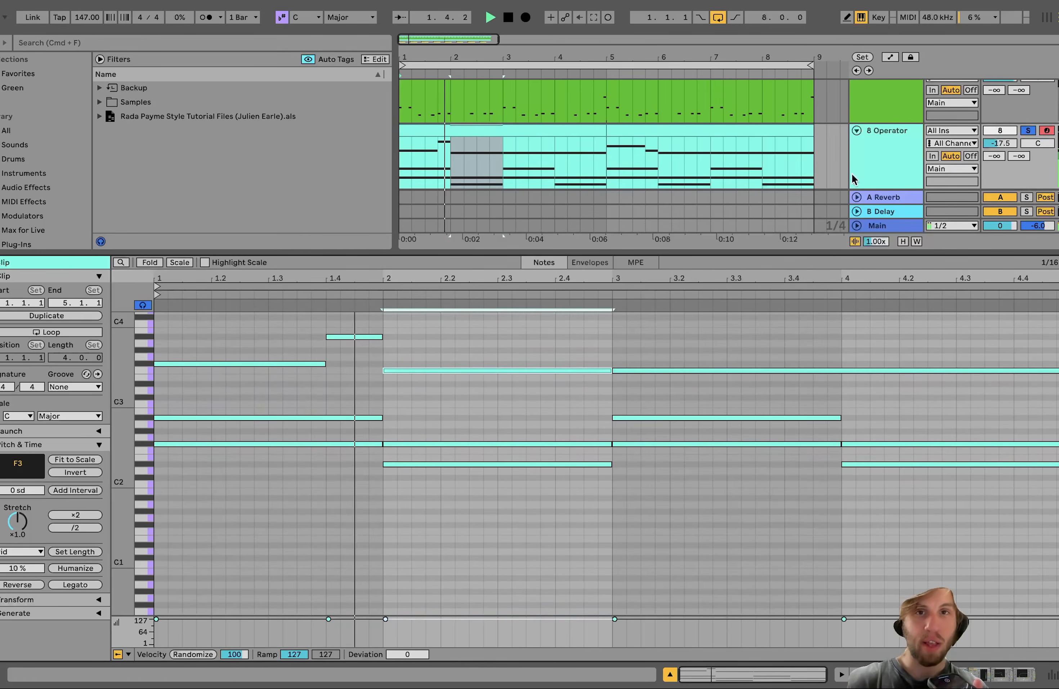
key("space")
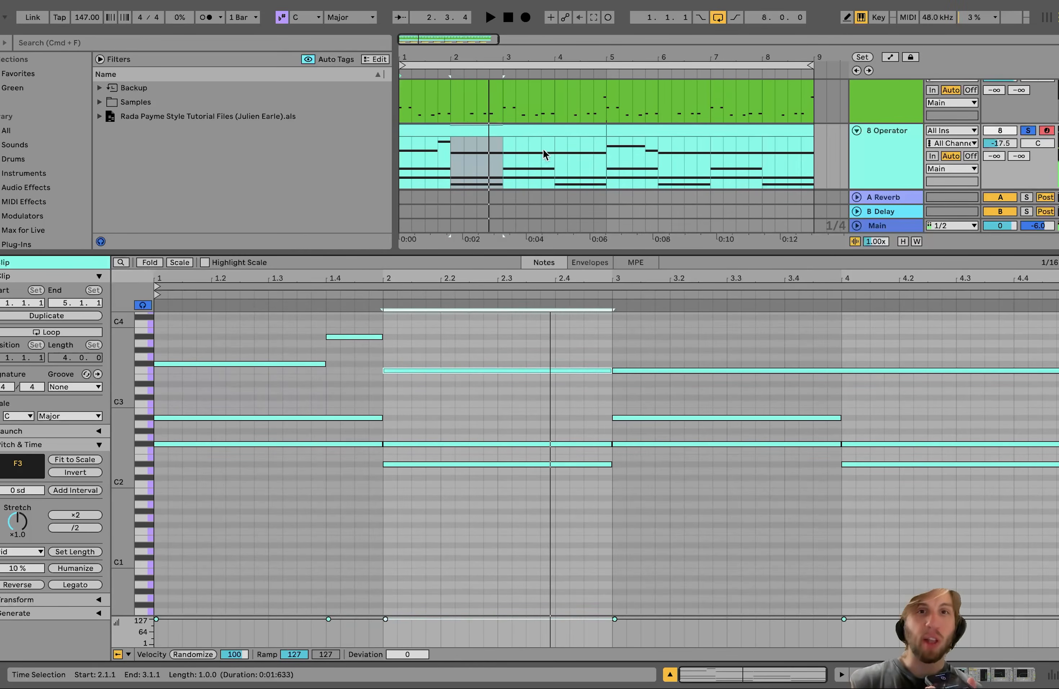
- Add the 6 Operator and 7 M1 Organ tracks to the solo and play them together with the two pad tracks
left_click(532, 132)
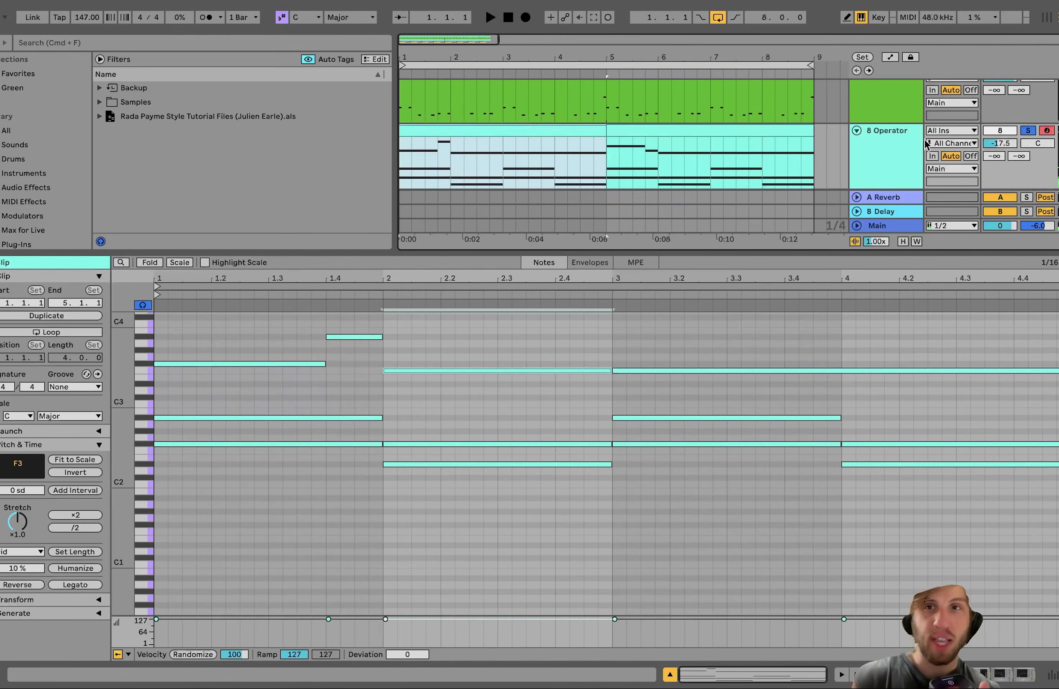
left_click(907, 142)
scroll(907, 142, "up", 5)
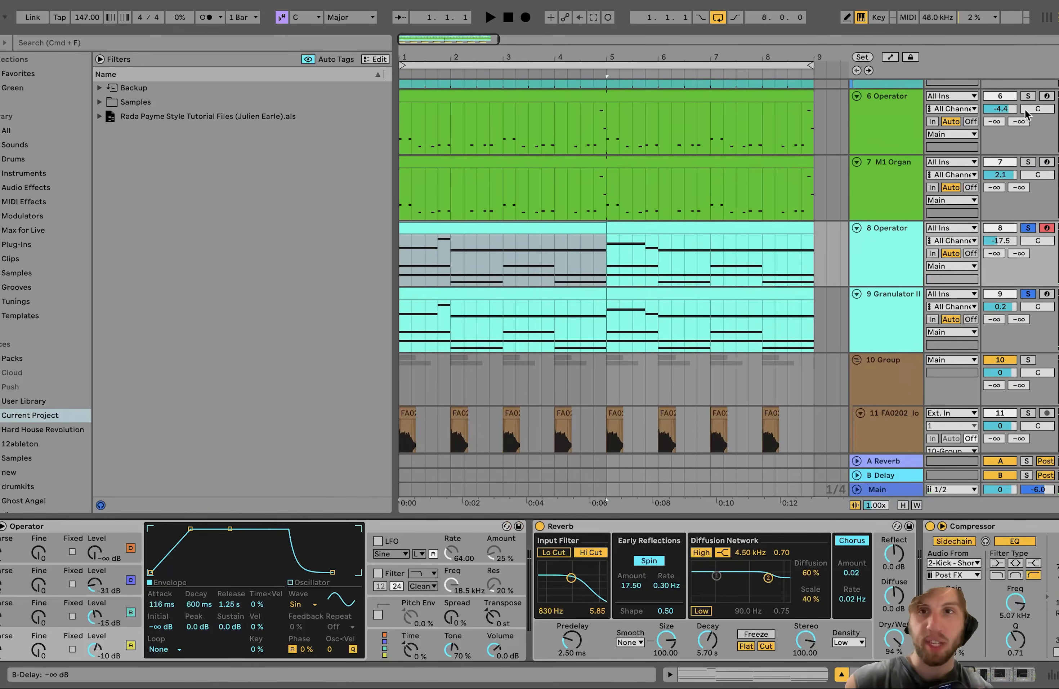
left_click(1028, 96)
key("space")
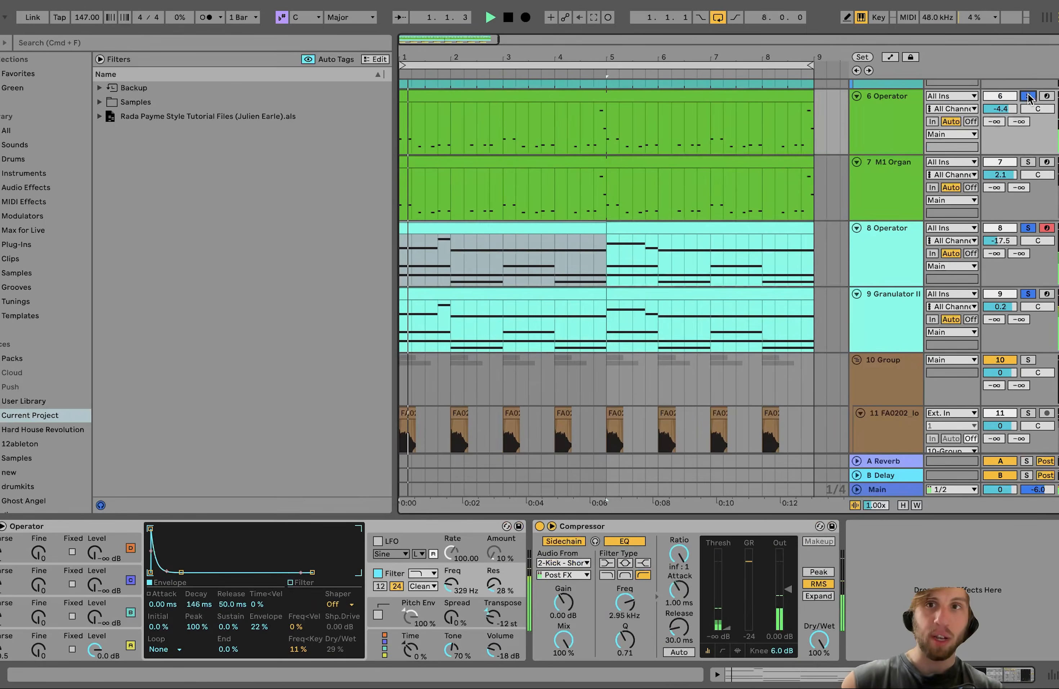
left_click(1028, 162)
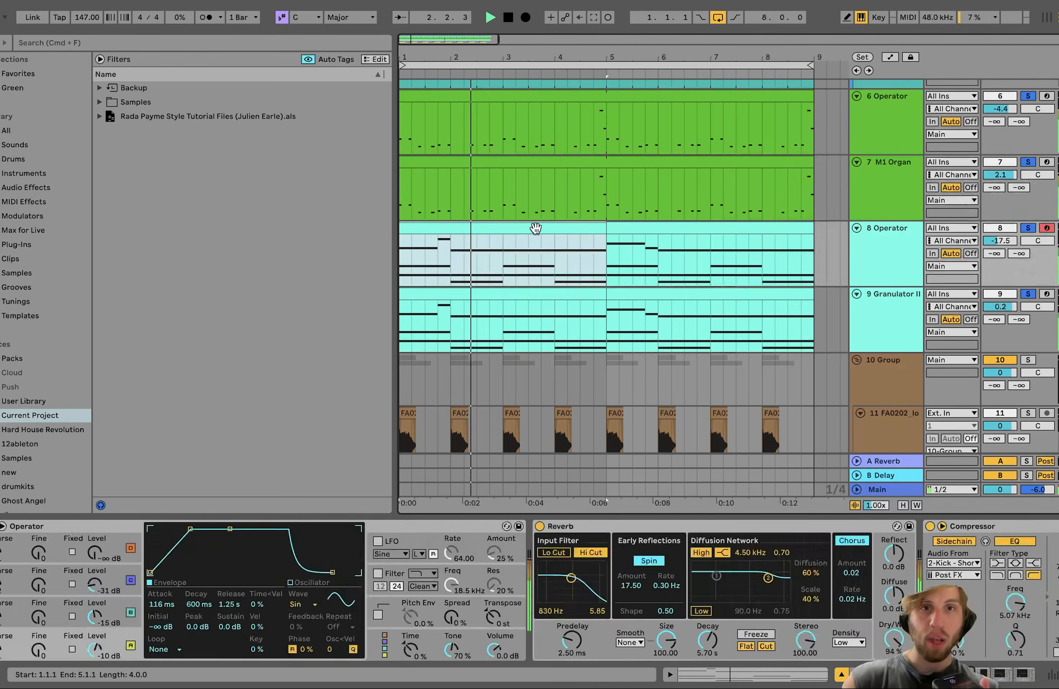
- Reopen the first 8 Operator clip to examine its chords during playback, and return to the track's devices
double_click(535, 229)
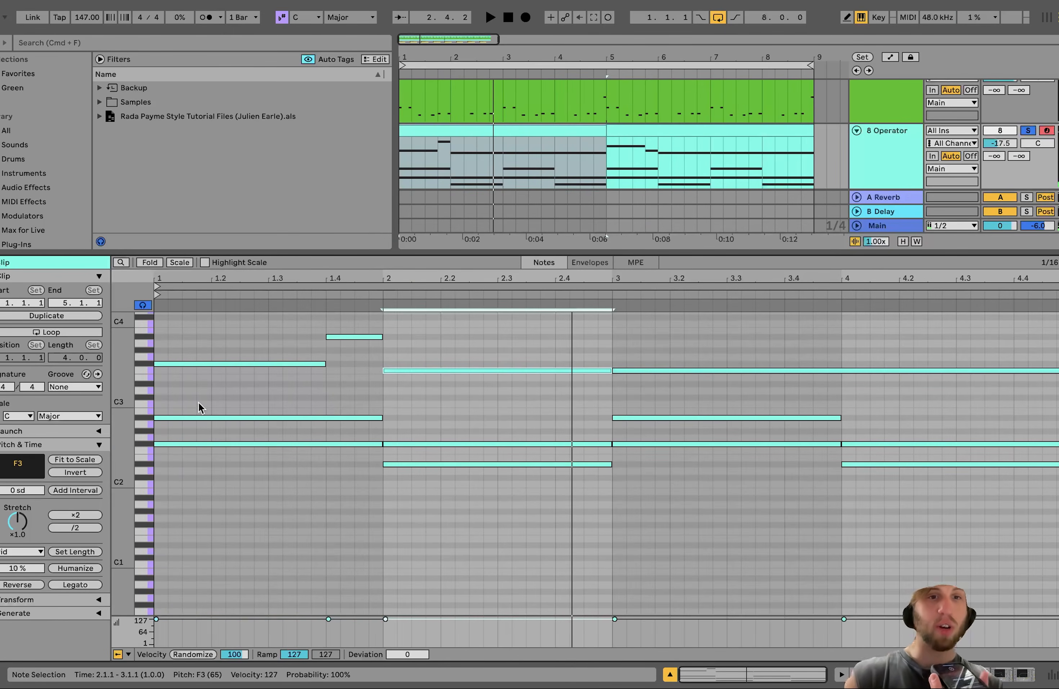
key("space")
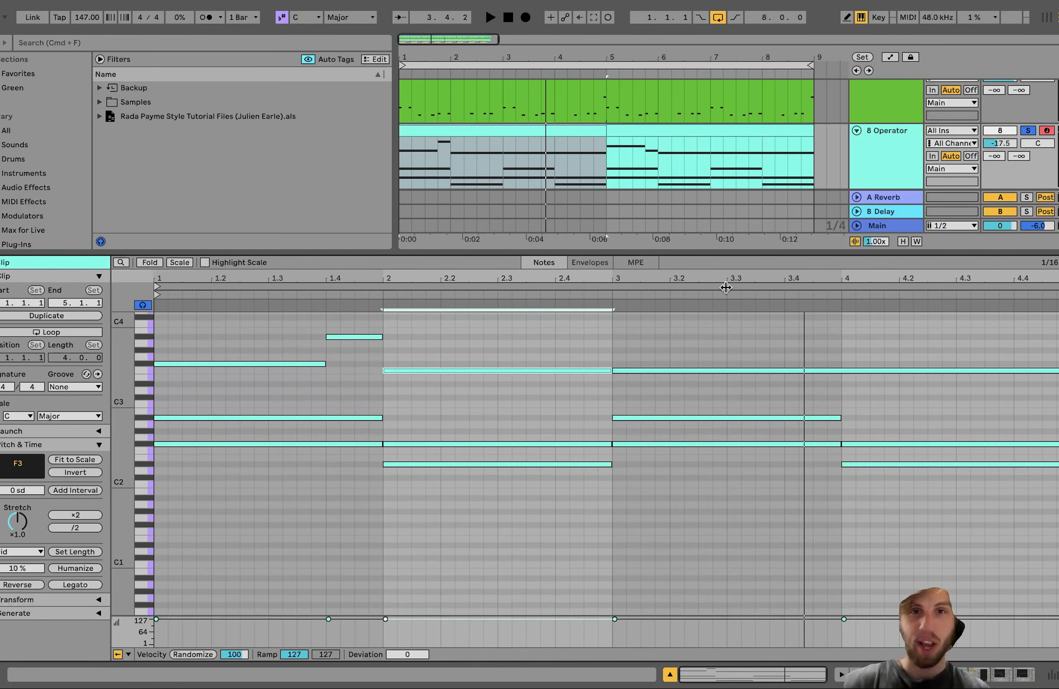
left_click(494, 130)
double_click(914, 153)
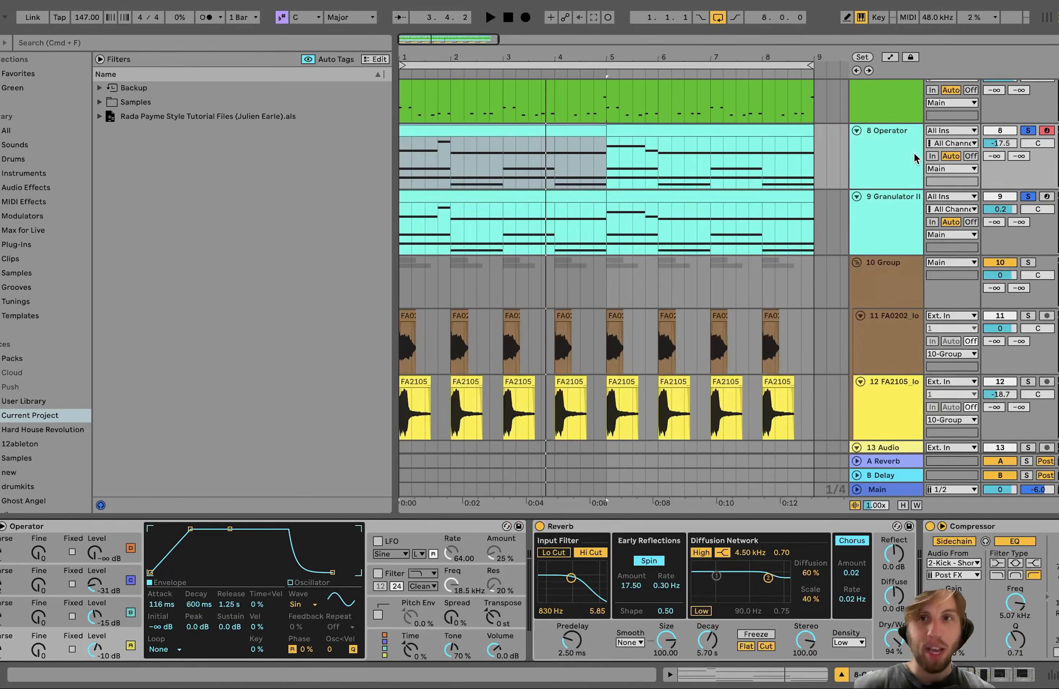
- Clear all solos, toggle the 10 Group track's activation, and play the arrangement
scroll(914, 153, "up", 4)
left_click(1027, 254)
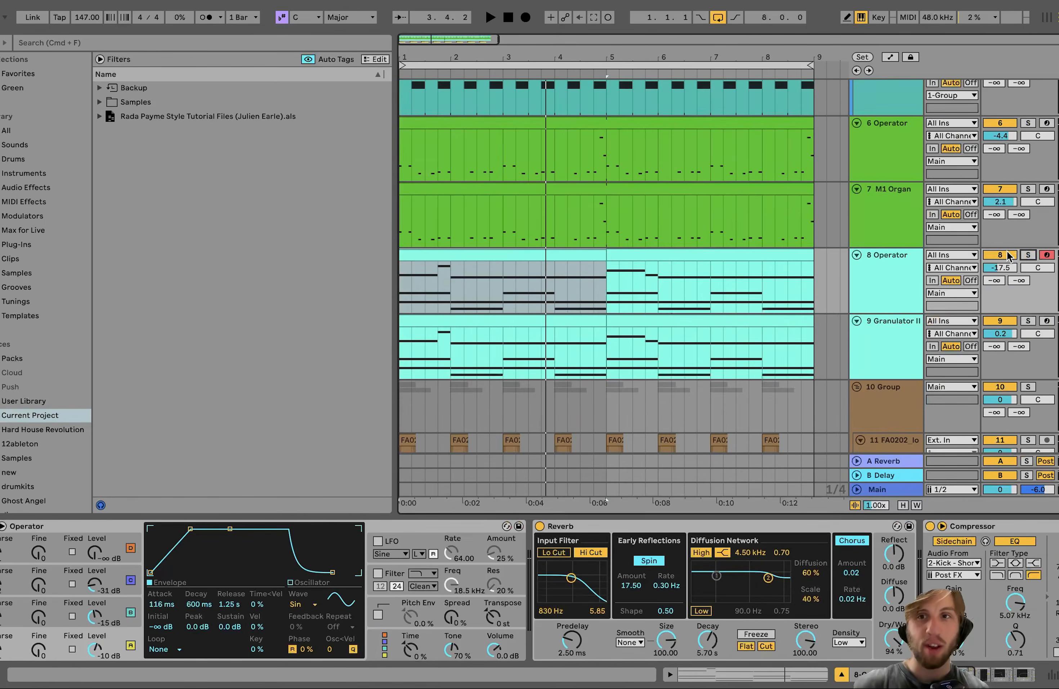
left_click(1001, 321)
key("space")
left_click(1000, 387)
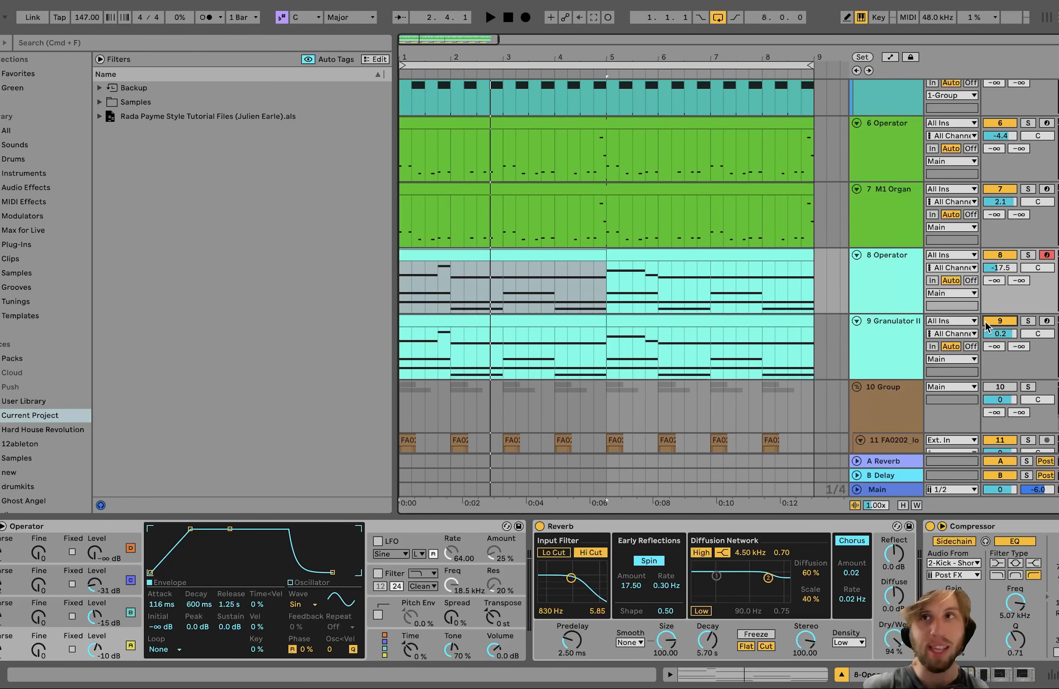
key("space")
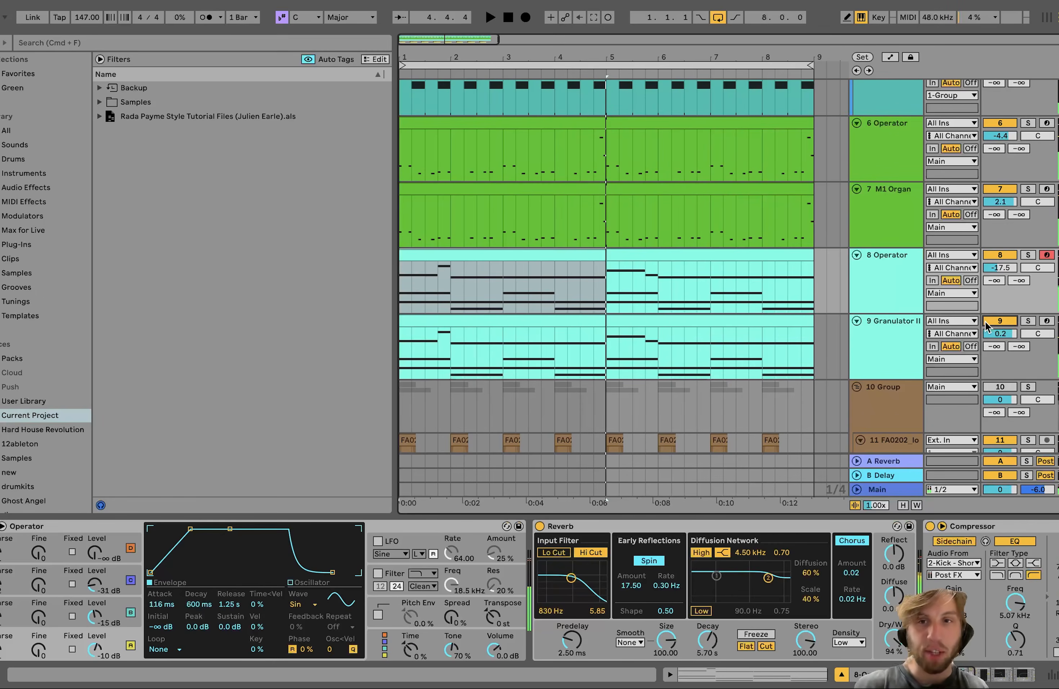
- Solo only the 8 Operator track, bypass its Reverb, Compressor and both Auto Filters, and play it without effects
left_click(880, 284)
left_click(1027, 255)
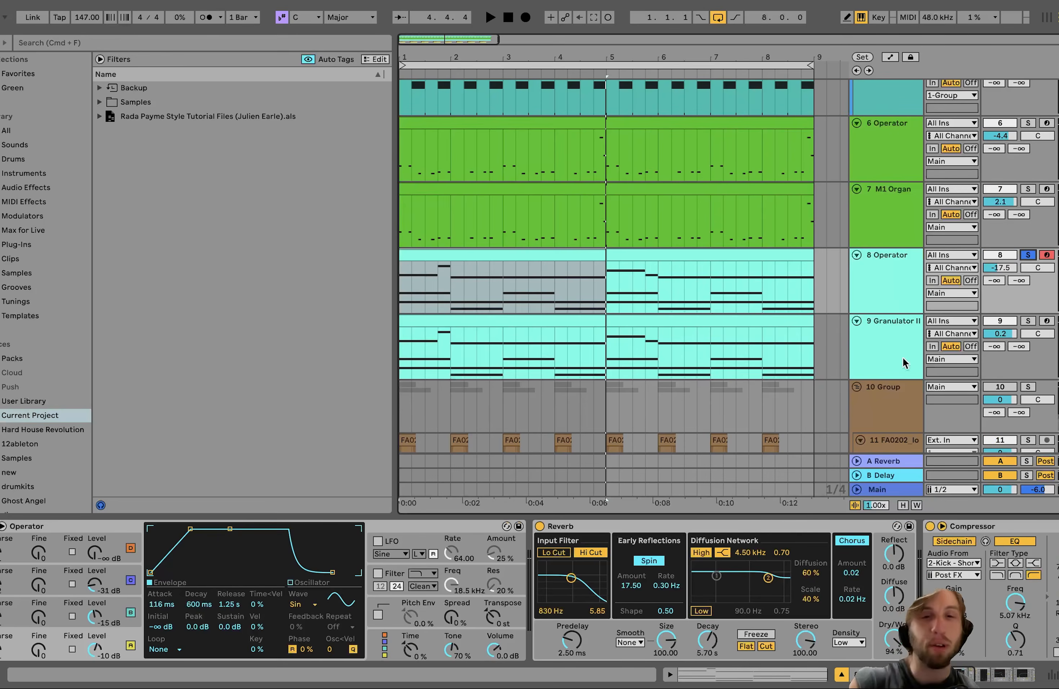
scroll(714, 526, "right", 10)
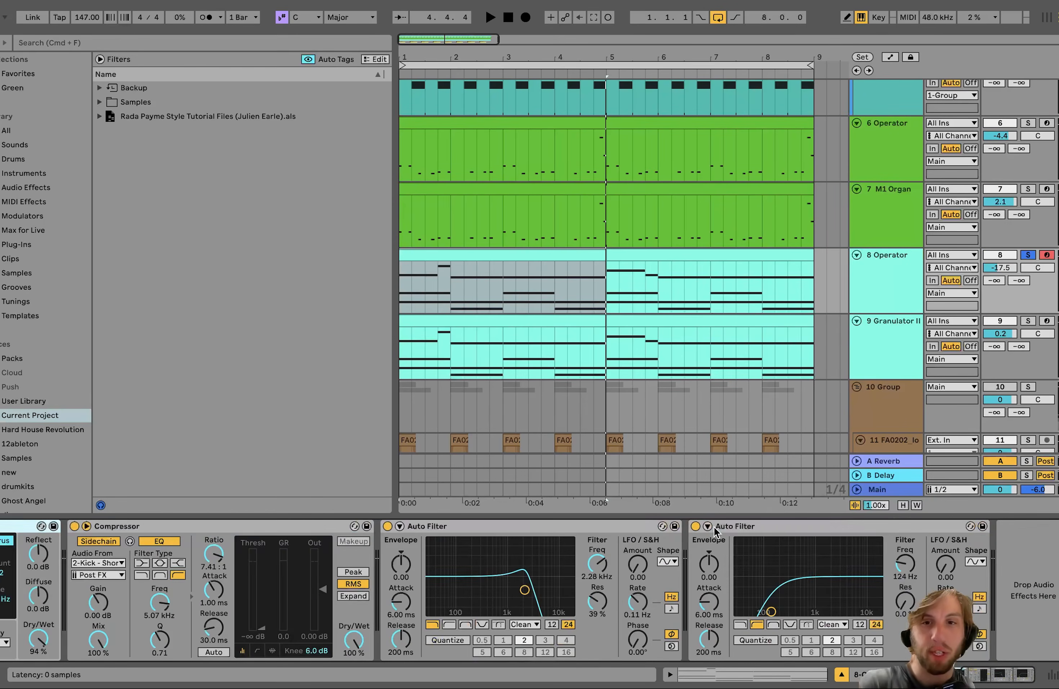
left_click(733, 525, "shift")
key("space")
scroll(694, 526, "left", 10)
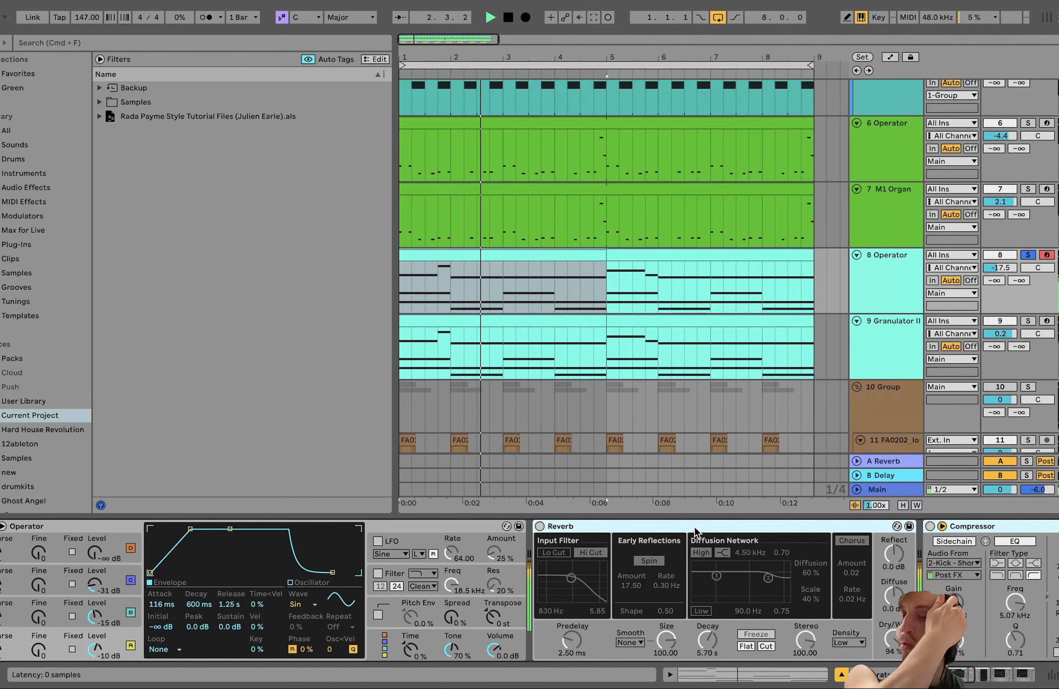
key("space")
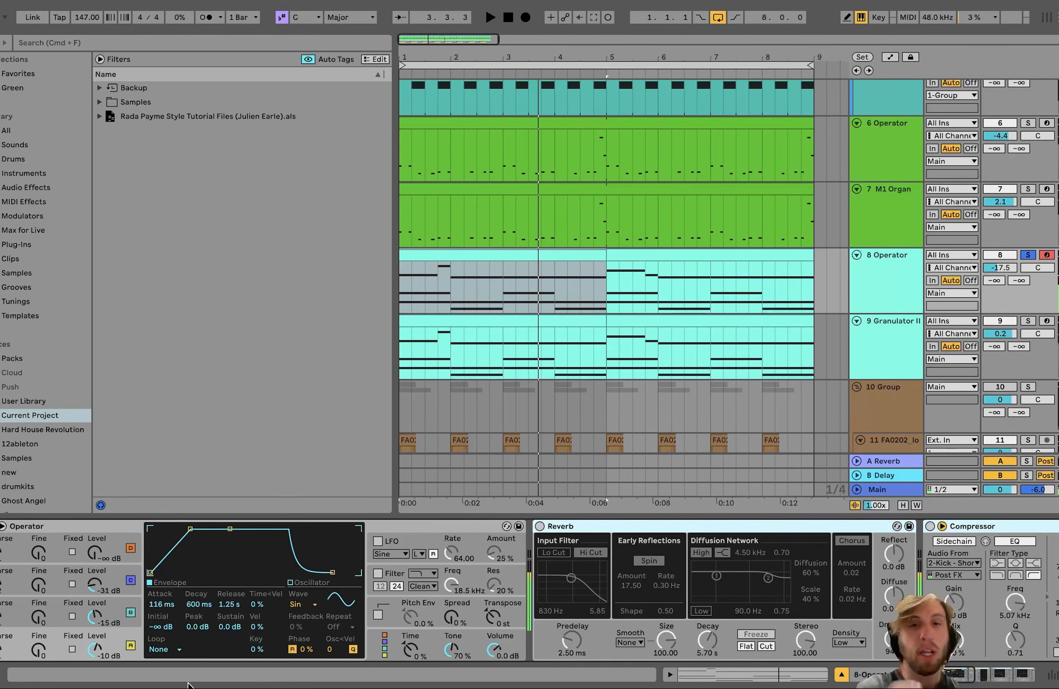
- Examine the envelopes and levels of the 8 Operator's oscillators and play the dry pad
left_click(126, 644)
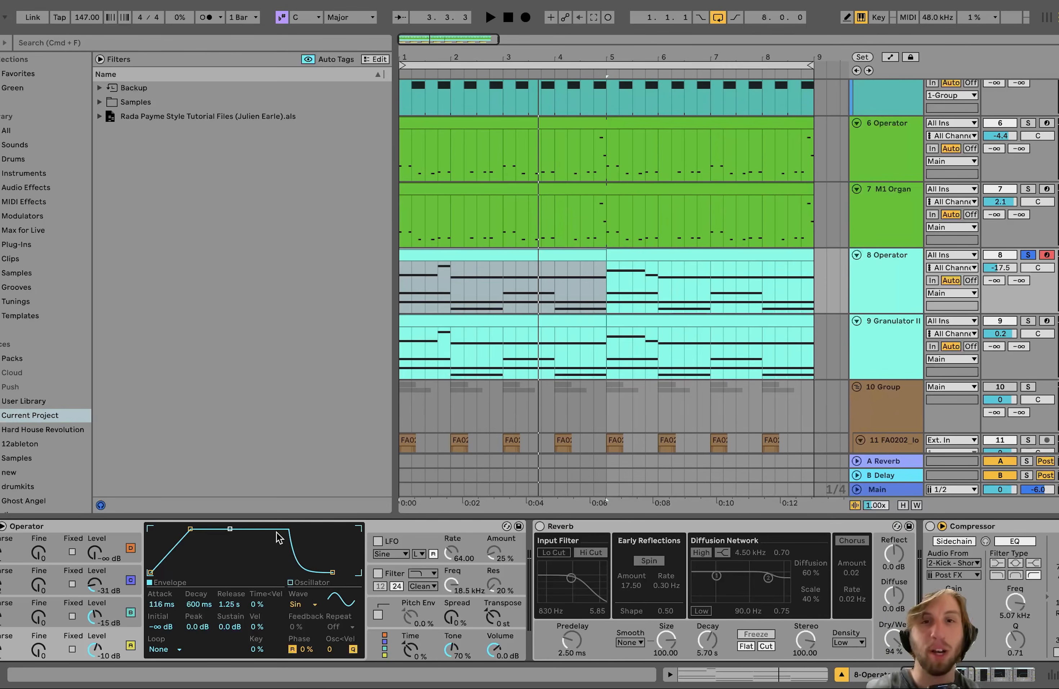
key("space")
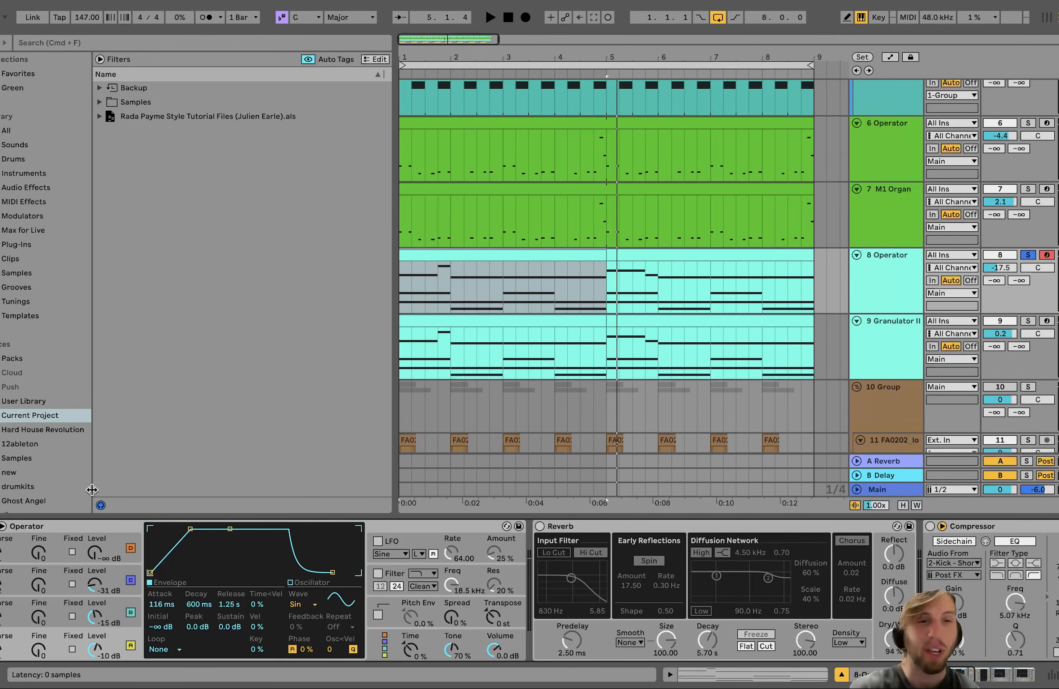
left_click(114, 571)
left_click(112, 612)
left_click(111, 653)
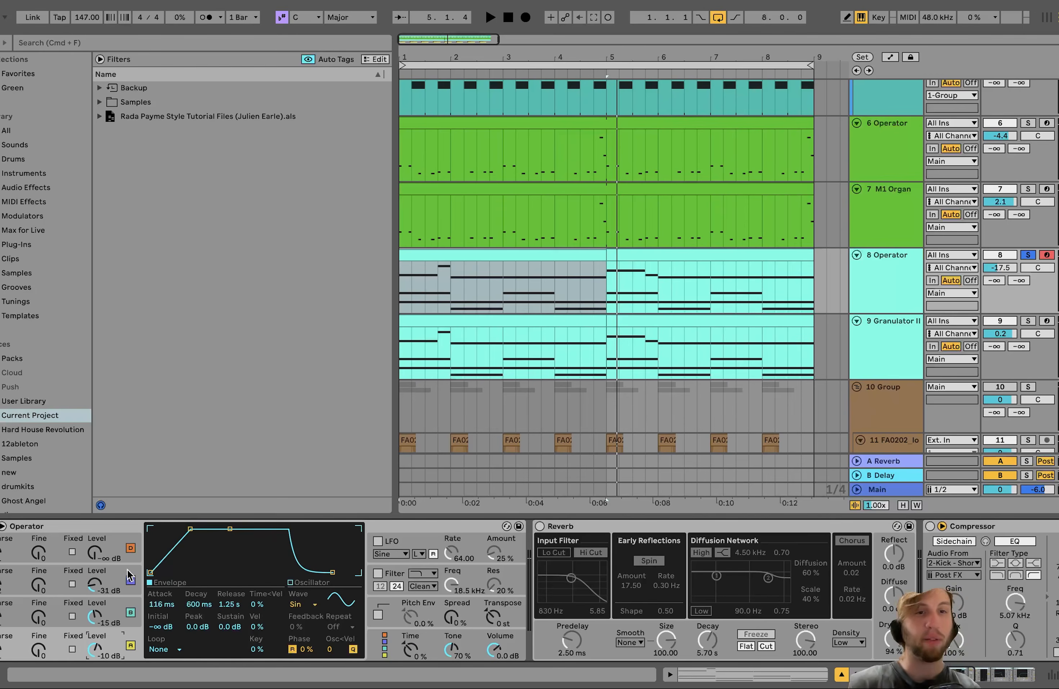
left_click(22, 583)
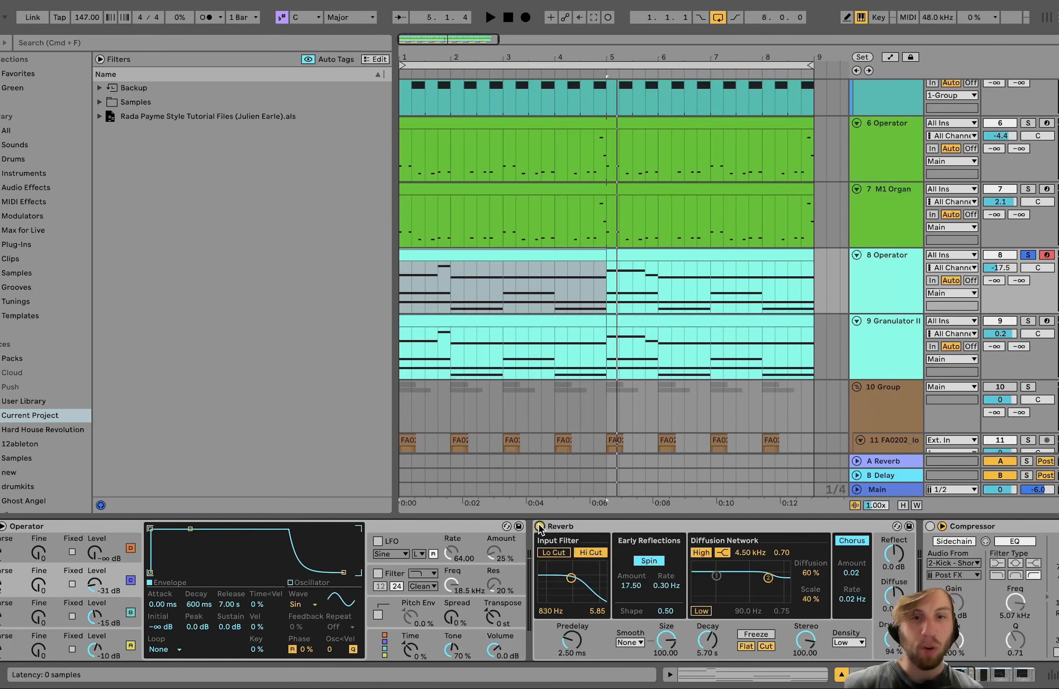
- Play the 8 Operator pad with its Reverb re-enabled and the Compressor still bypassed
scroll(539, 524, "right", 5)
key("space")
scroll(538, 524, "left", 5)
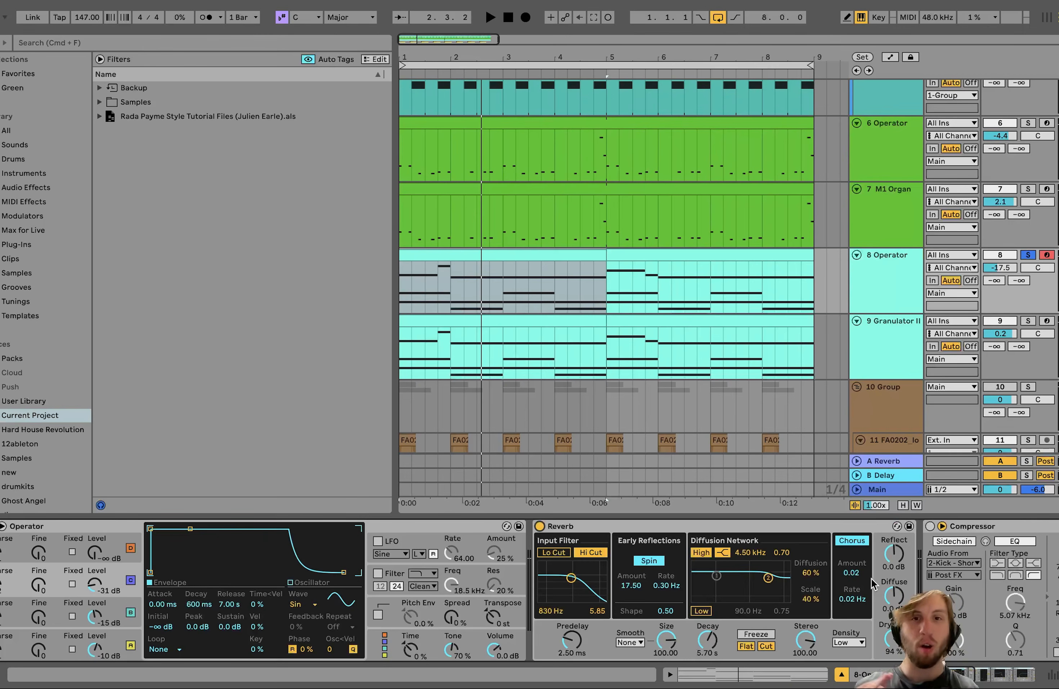
- Play the 8 Operator pad while switching its Reverb off and on to compare the dry and wet sound
key("space")
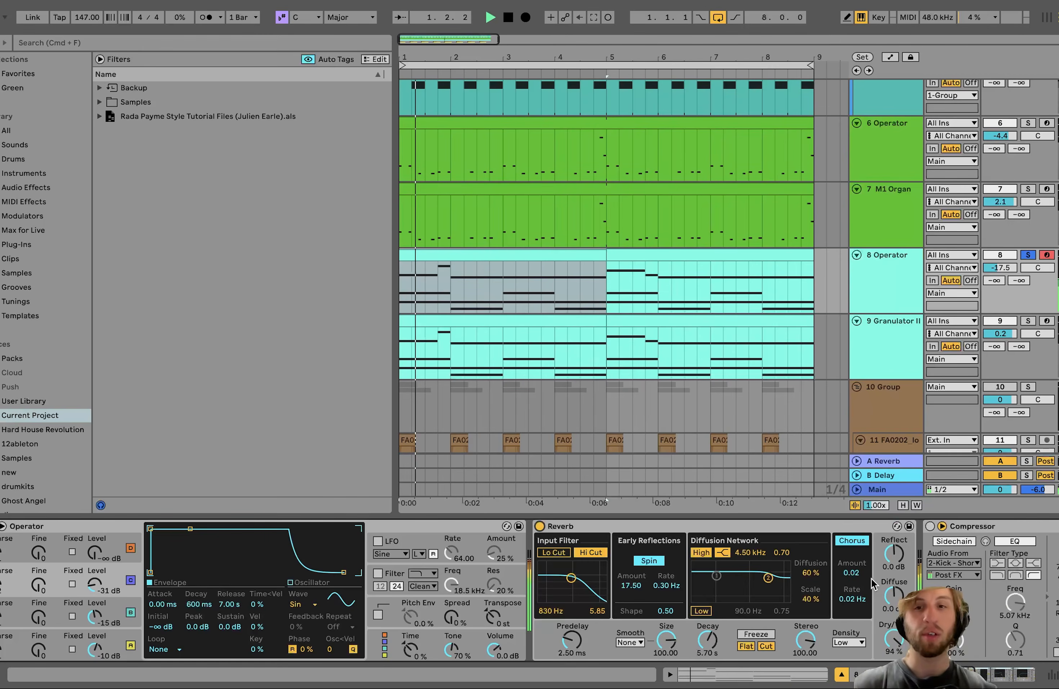
left_click(540, 526)
left_click(540, 526)
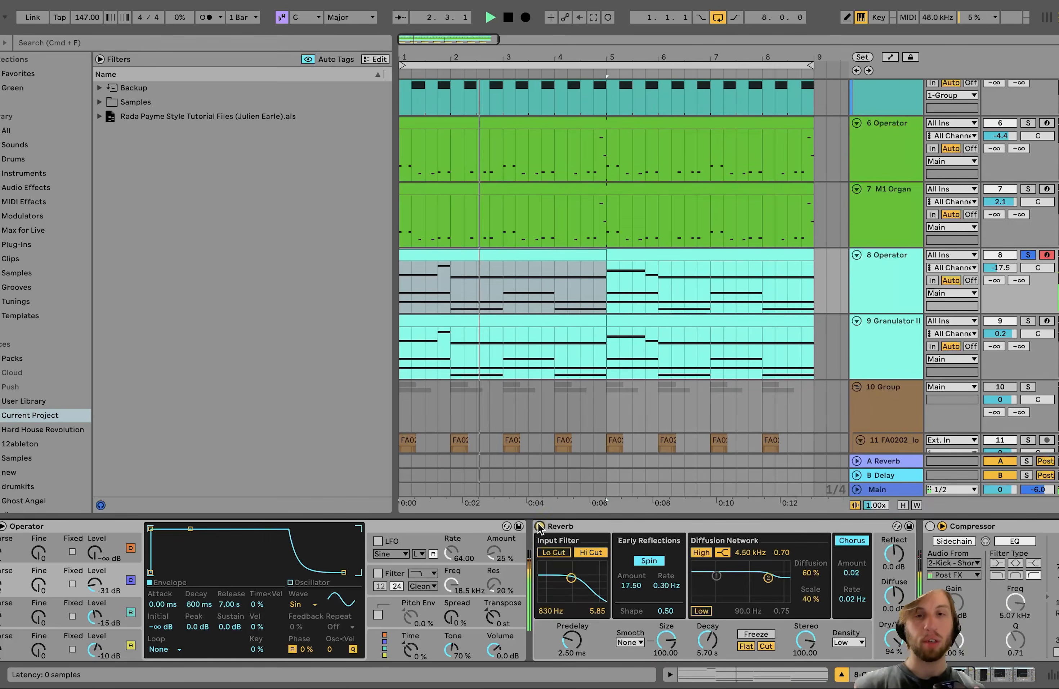
left_click(539, 526)
left_click(539, 526)
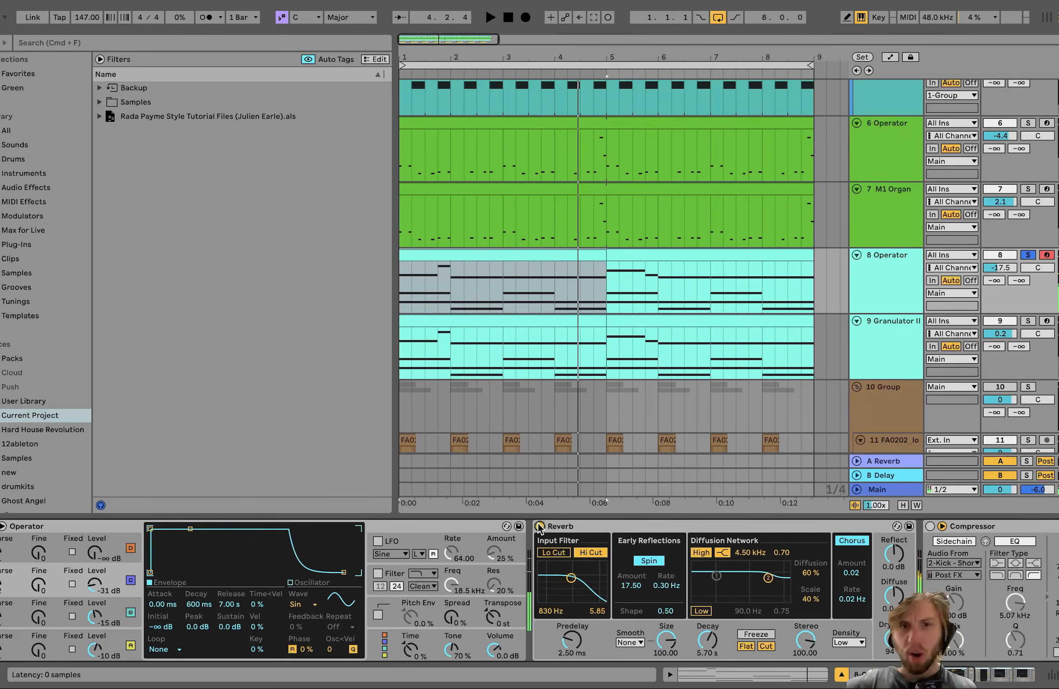
- Re-enable the sidechained Compressor on 8 Operator and play the pad, switching the first Auto Filter on and off again
scroll(539, 527, "right", 10)
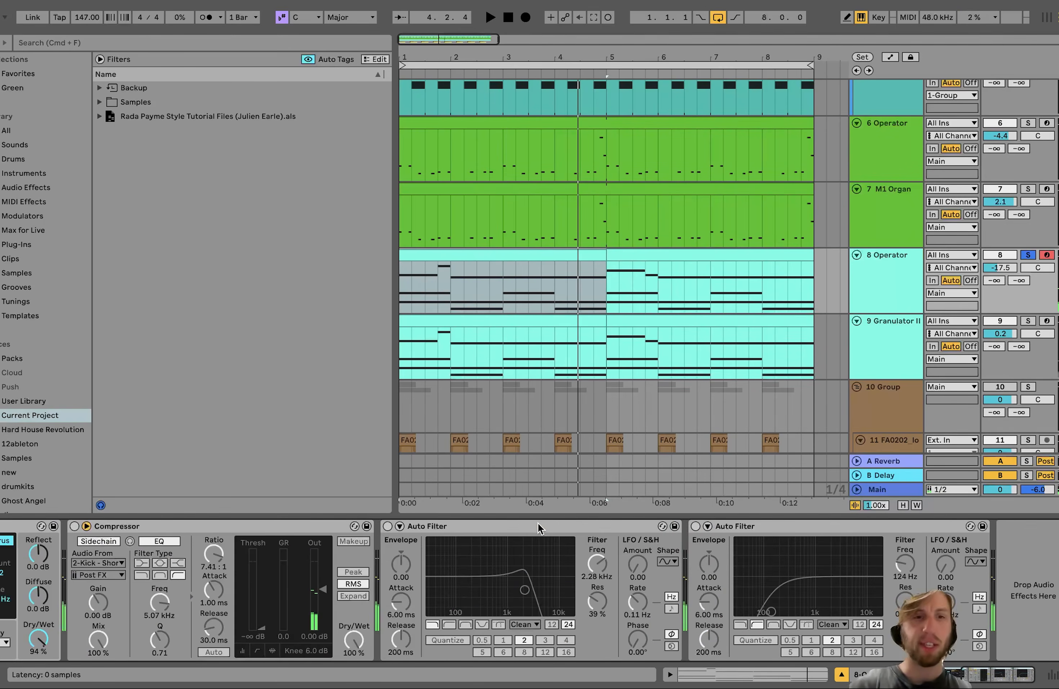
left_click(73, 525)
scroll(73, 525, "left", 2)
scroll(74, 527, "right", 2)
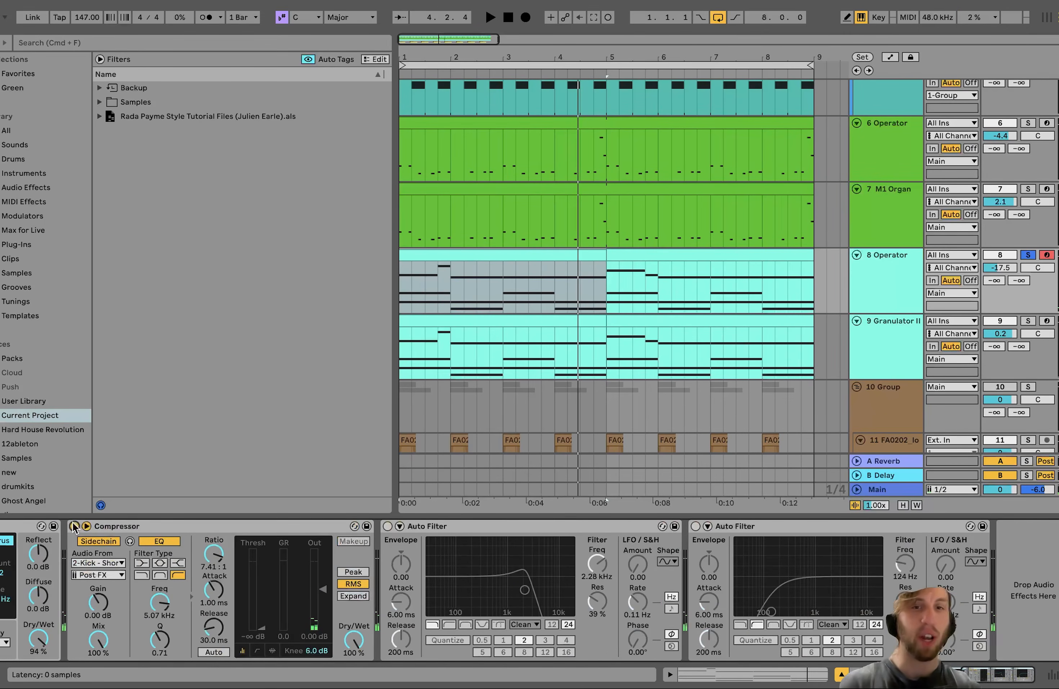
key("space")
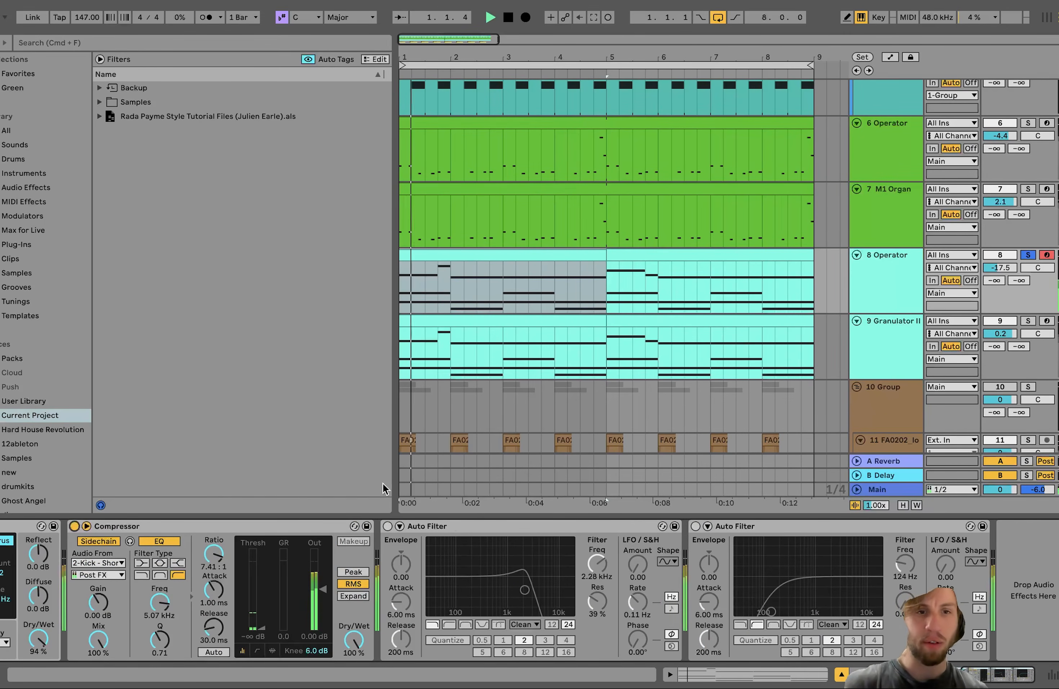
left_click(387, 526)
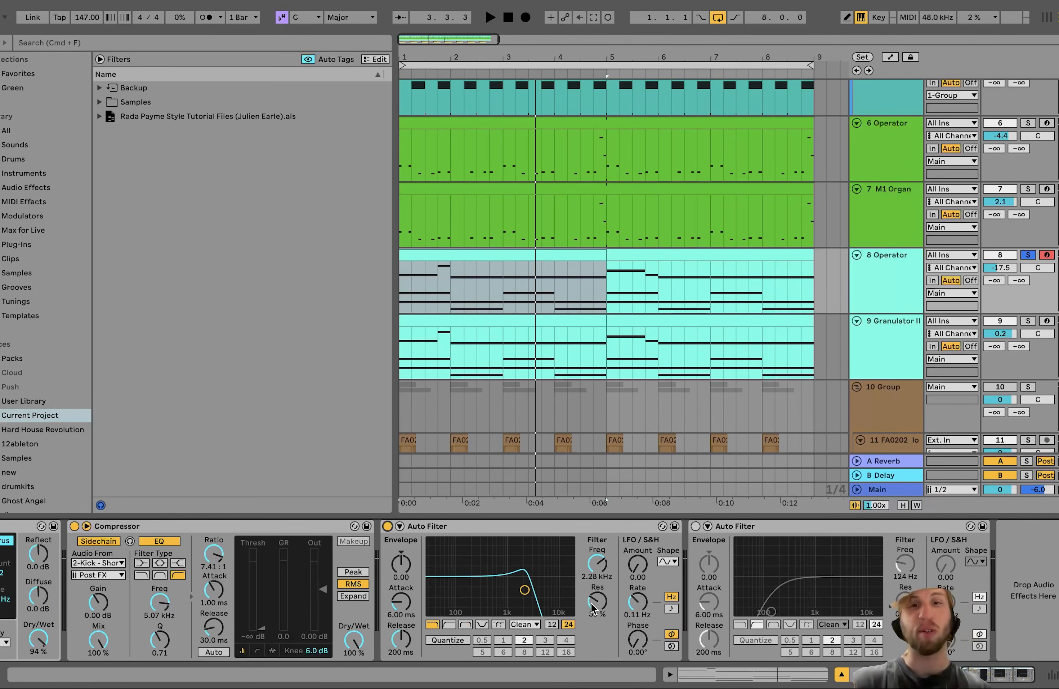
left_click(387, 526)
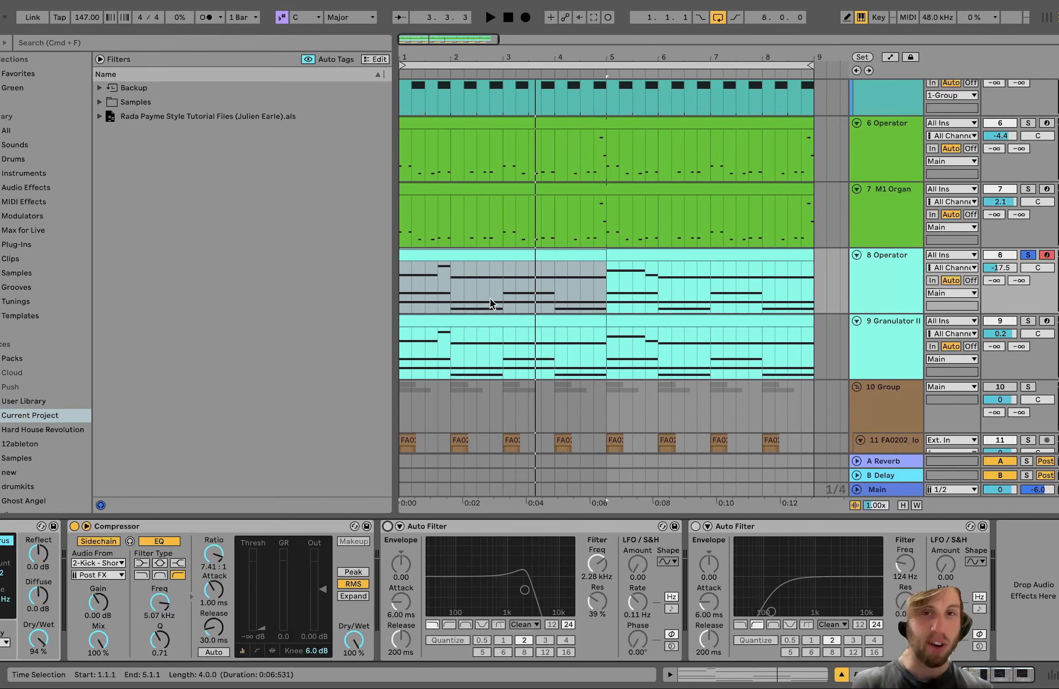
- Add another Auto Filter at the end of the 8 Operator chain, with its cutoff at 19.9 kHz and resonance at 76%
left_click(9, 193)
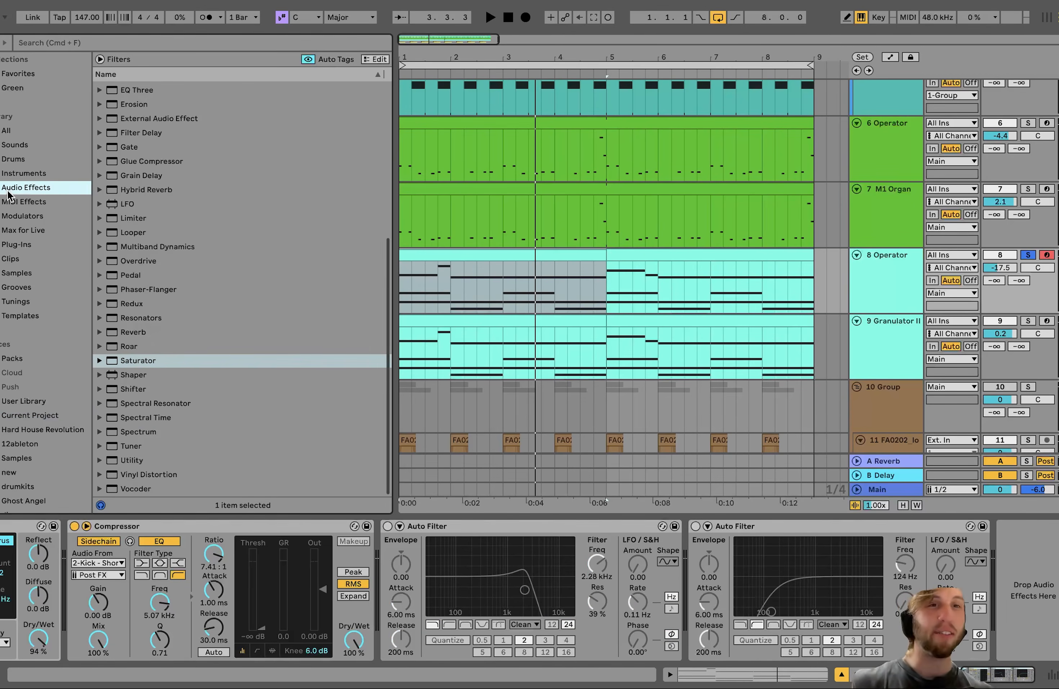
scroll(170, 224, "up", 6)
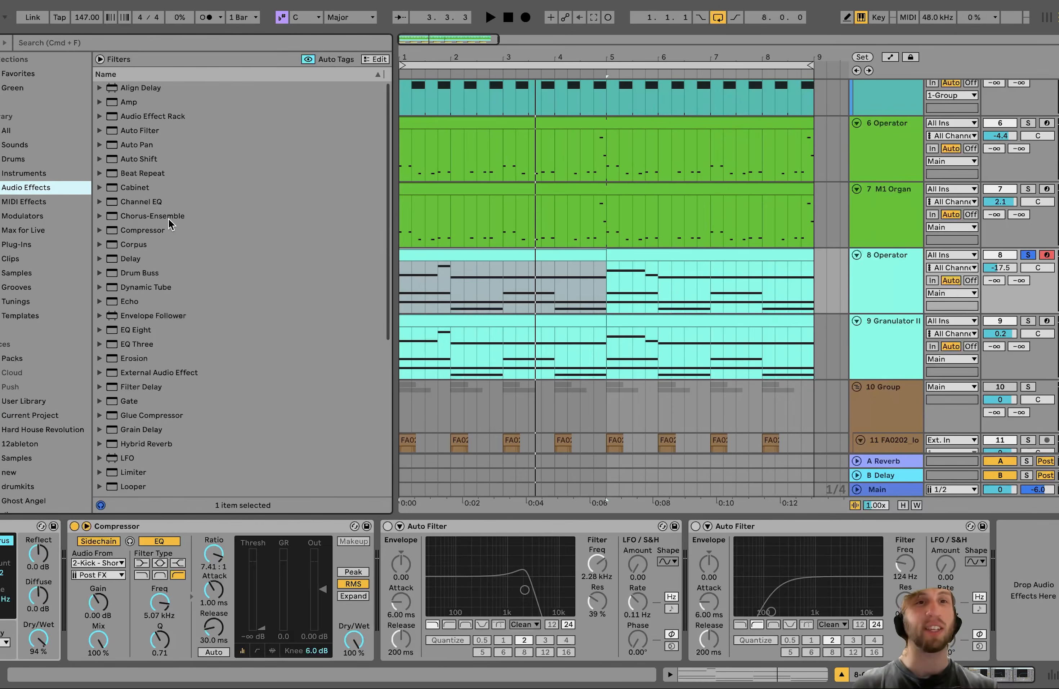
double_click(154, 131)
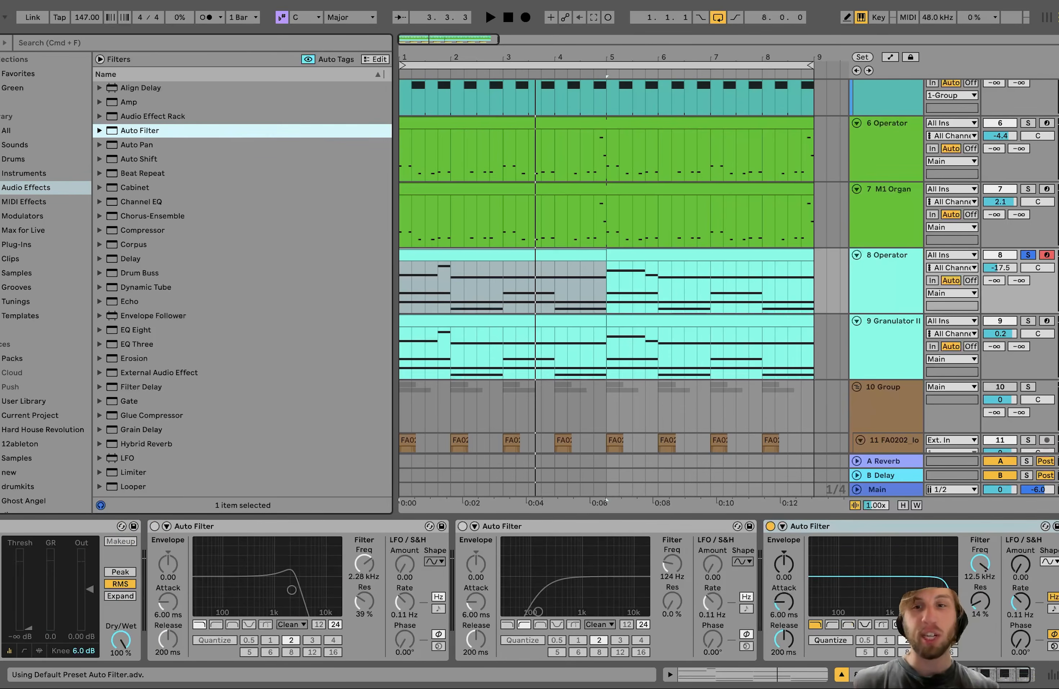
key("space")
left_click_drag(946, 603, 939, 566)
key("space")
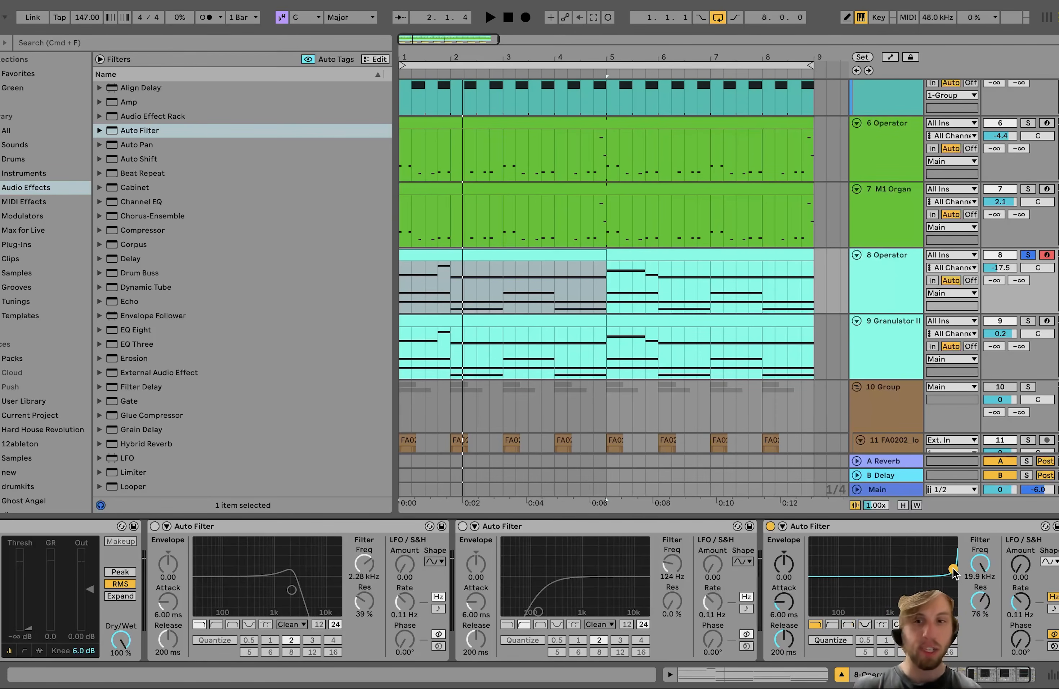
- Sweep the added Auto Filter's cutoff down to 1.29 kHz at 78% resonance during playback, and delete that filter
key("space")
left_click_drag(954, 572, 905, 571)
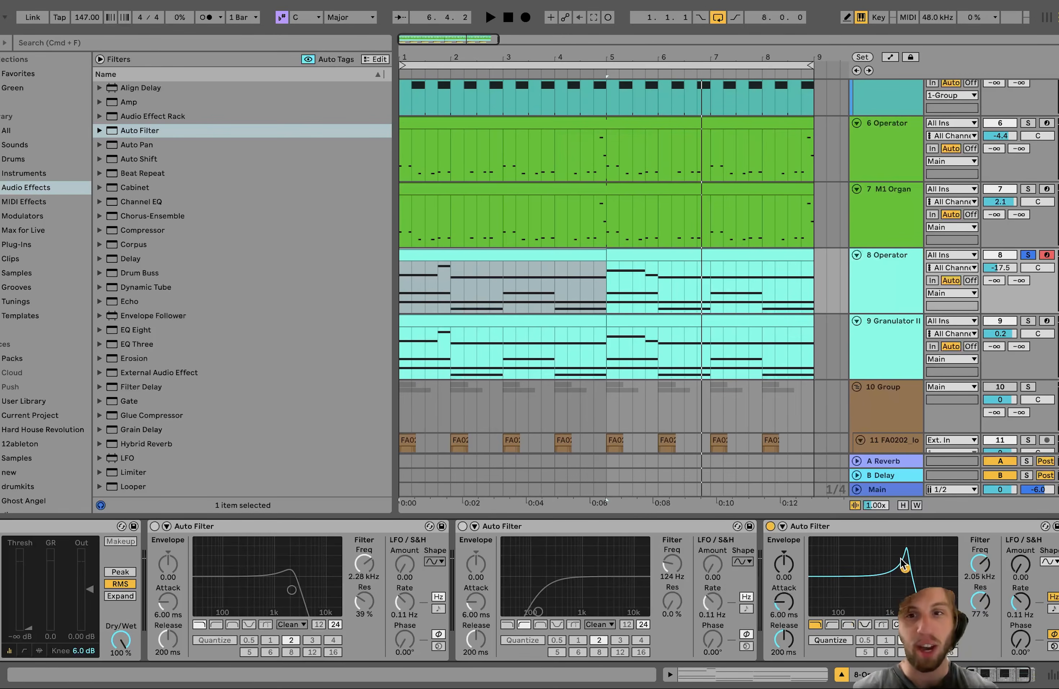
key("space")
left_click_drag(902, 564, 896, 572)
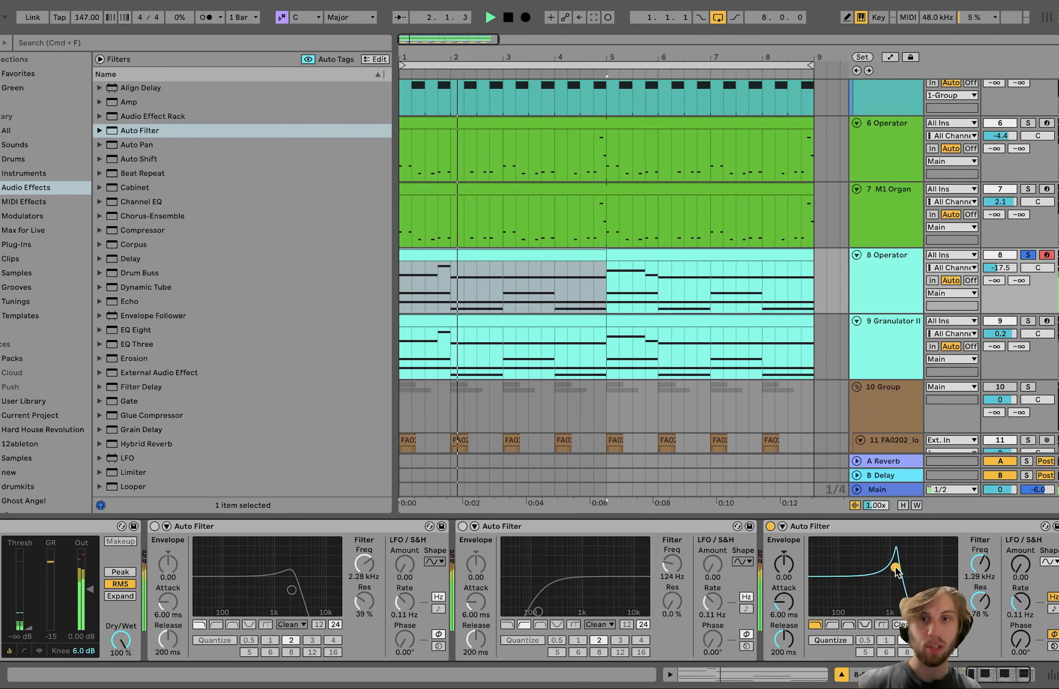
key("space")
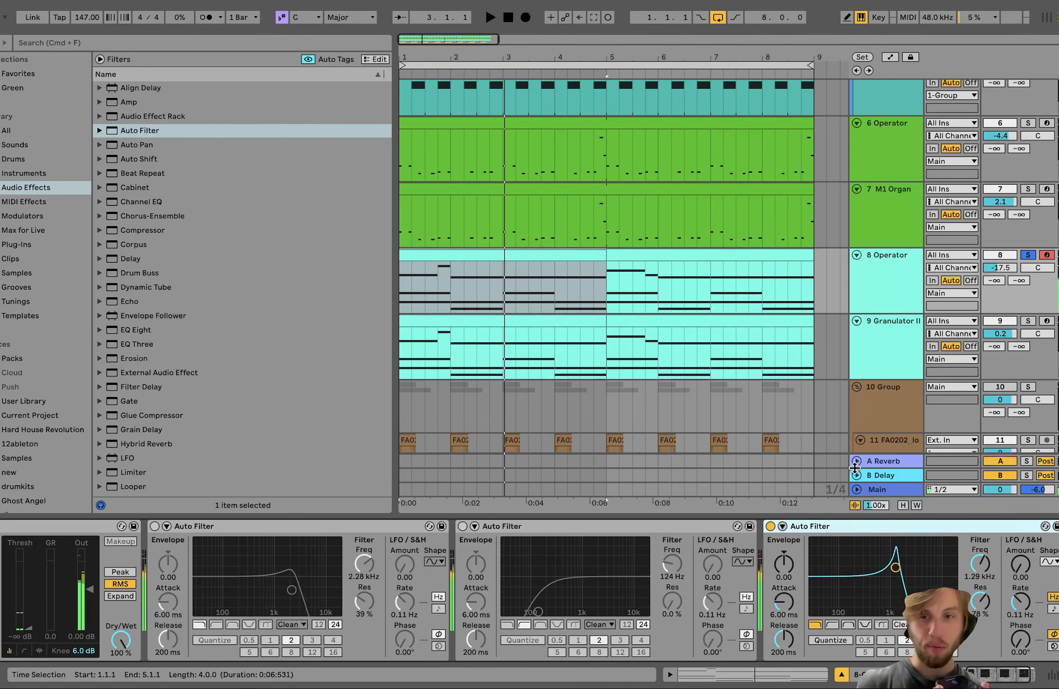
key("Delete")
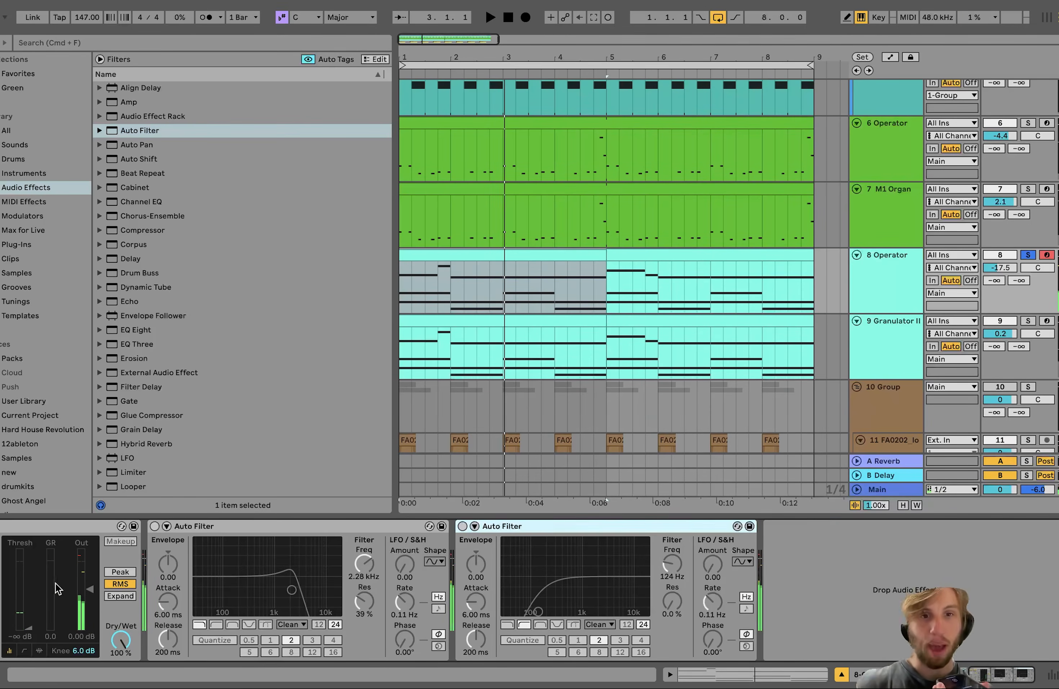
- Re-enable both original Auto Filters on 8 Operator while playing the pad
left_click(154, 525)
key("space")
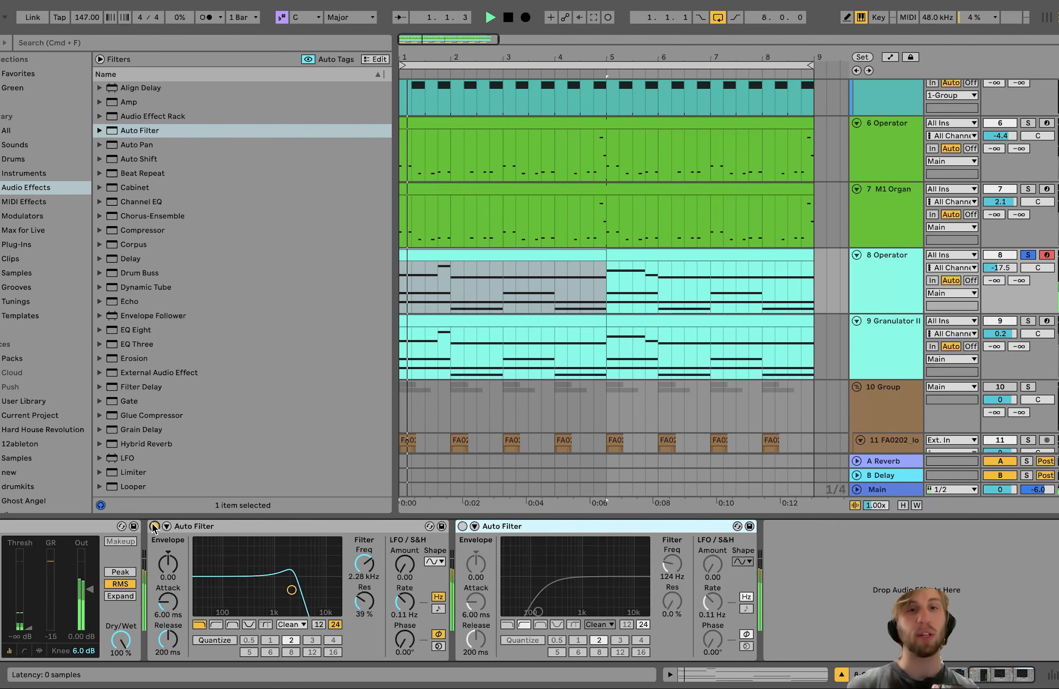
left_click(462, 526)
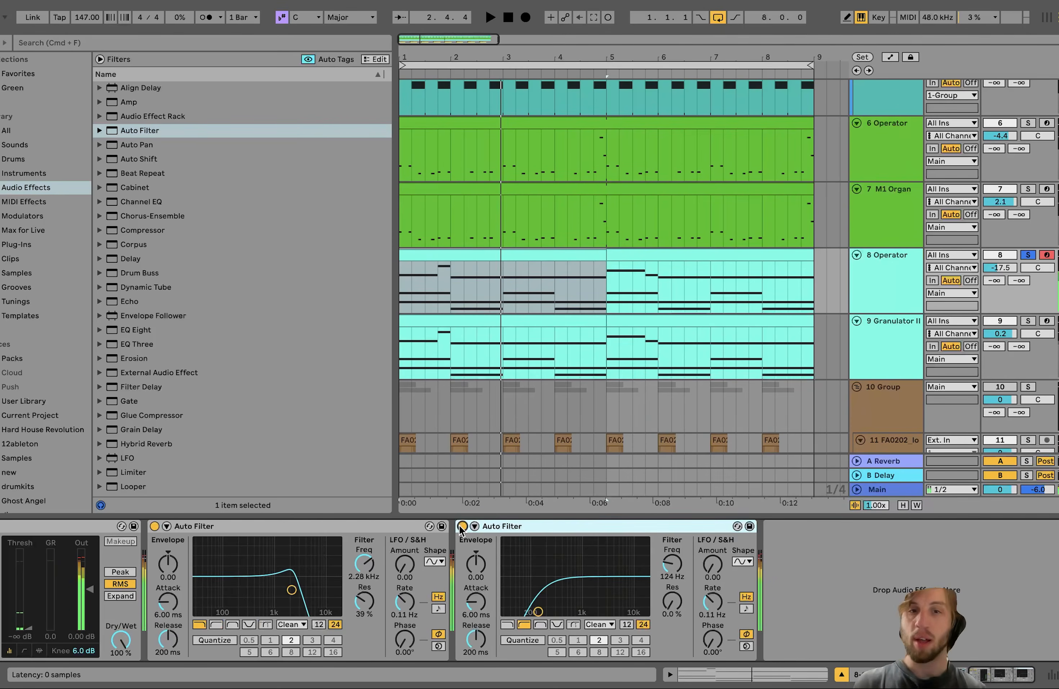
- Solo only the 9 Granulator track and bypass its Reverb, Compressor and Auto Filter together
left_click(861, 353)
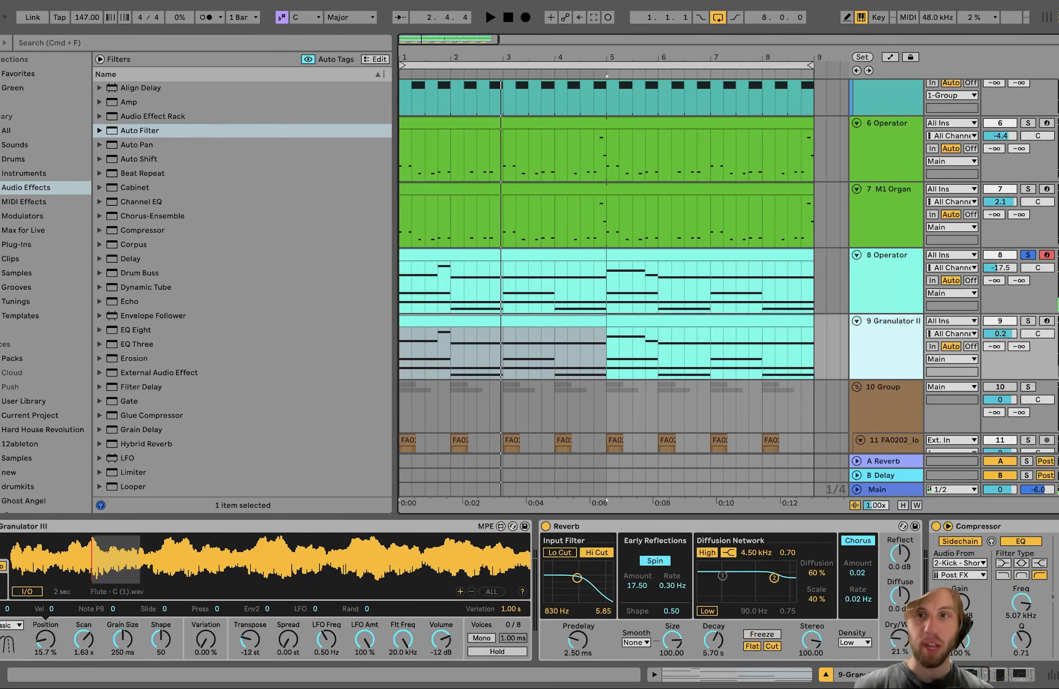
left_click(1027, 320)
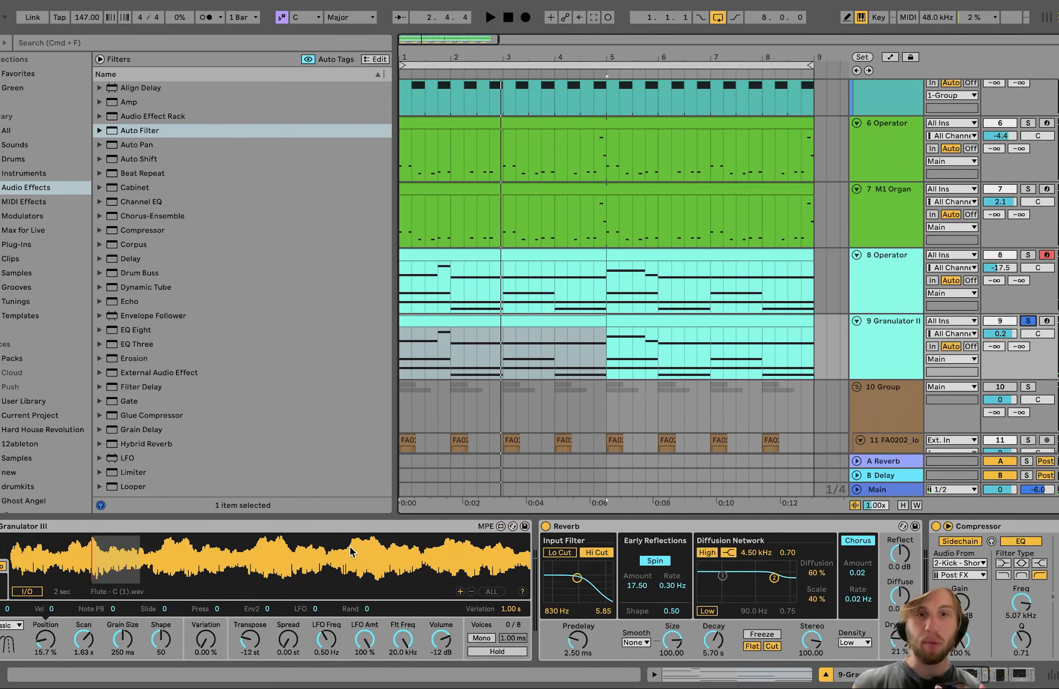
scroll(350, 545, "right", 5)
scroll(350, 546, "right", 5)
left_click(281, 532)
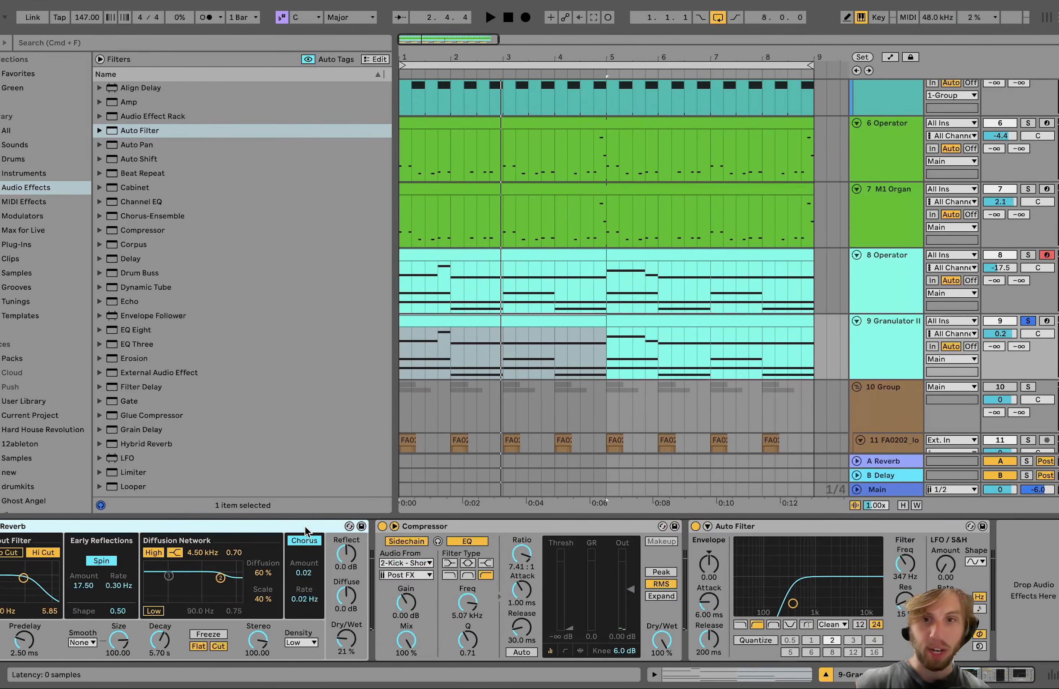
left_click(738, 526, "shift")
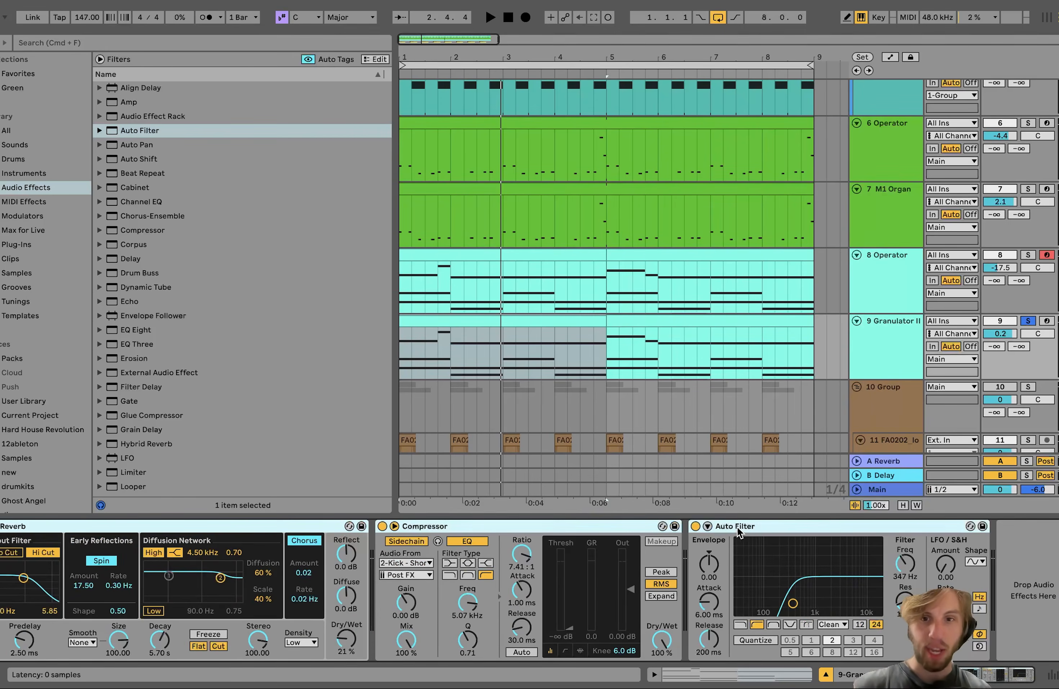
left_click(695, 525)
- Play the Granulator III flute pad without effects and examine its sample waveform
scroll(688, 522, "left", 5)
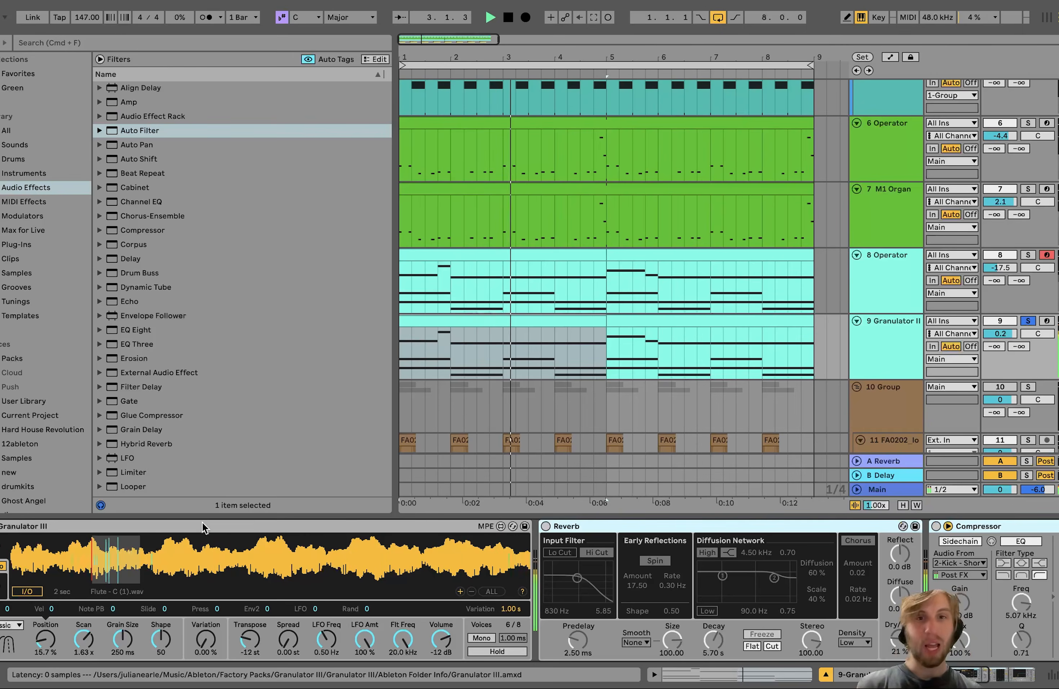
key("space")
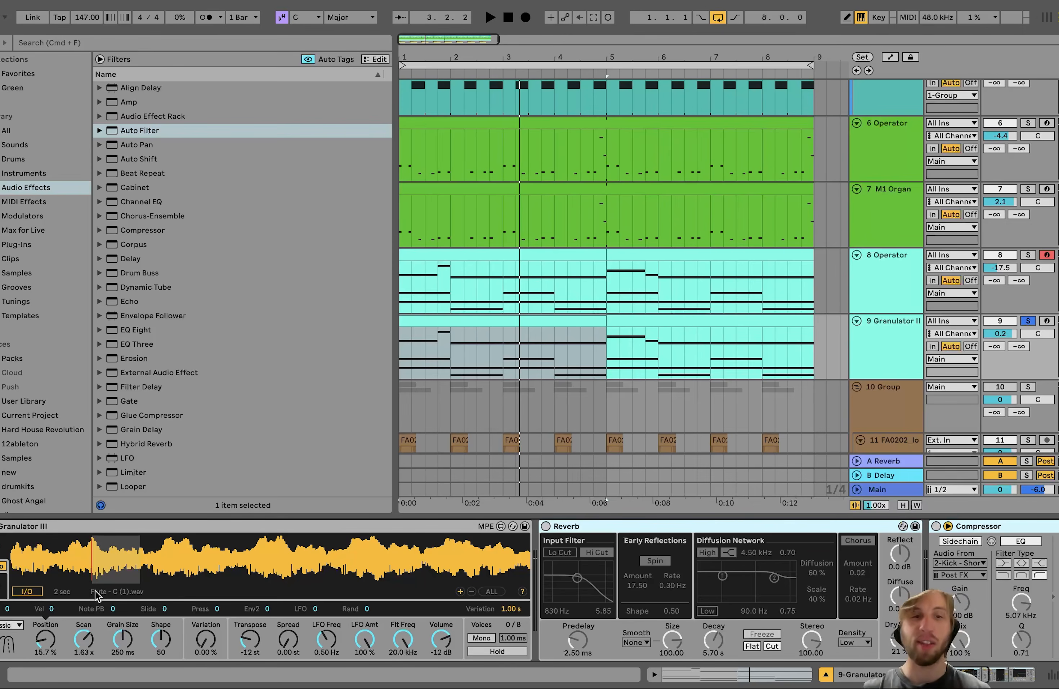
key("space")
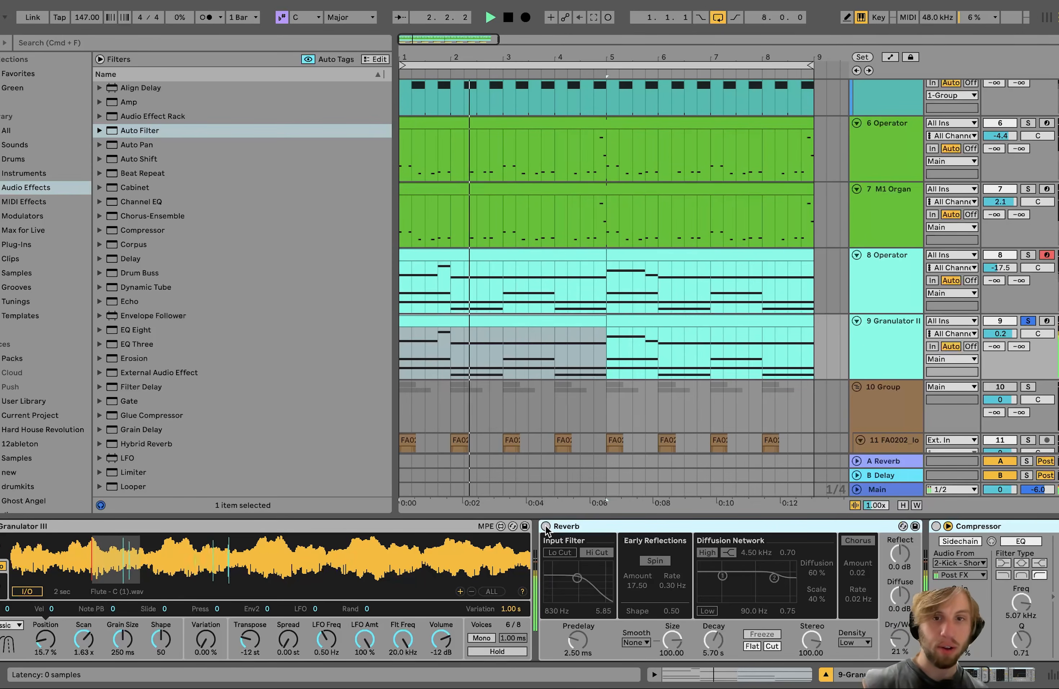
key("space")
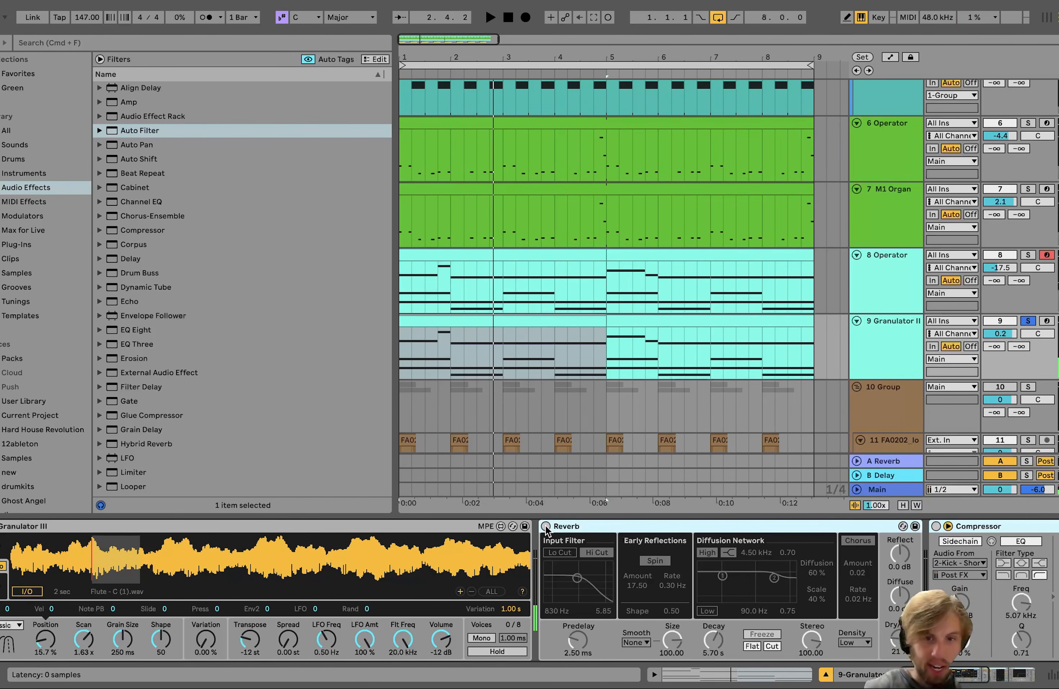
- Re-enable the Reverb, Compressor and Auto Filter on the Granulator track one after another while playing it
left_click(545, 525)
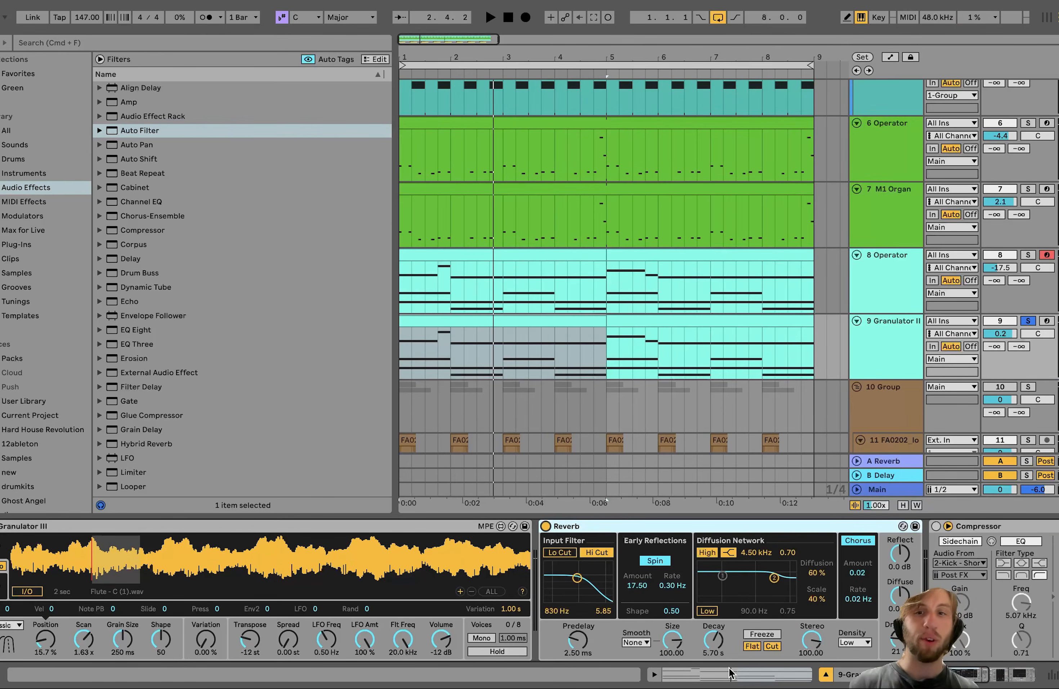
key("space")
scroll(497, 527, "right", 10)
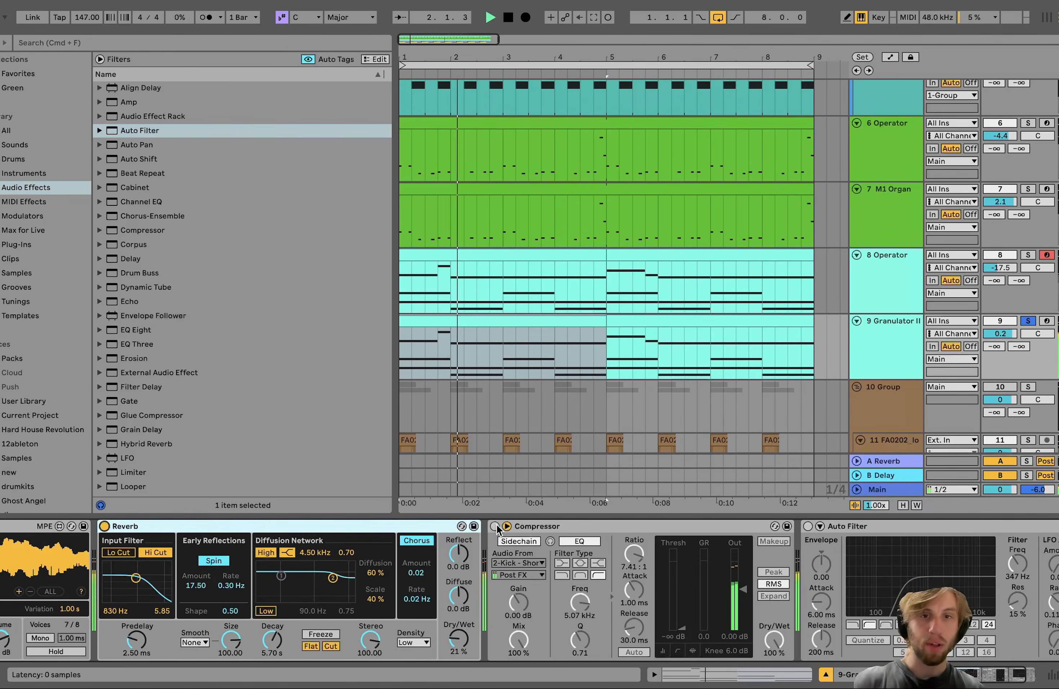
left_click(495, 525)
left_click(807, 526)
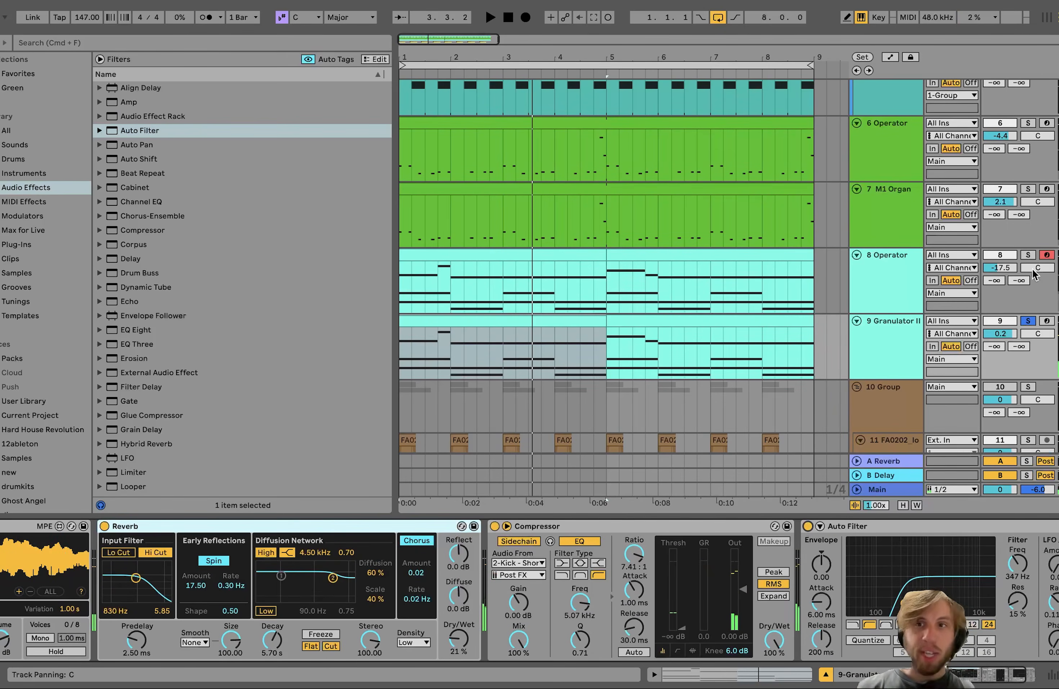
- Solo the 8 Operator track together with 9 Granulator and play both pads
left_click(1027, 254)
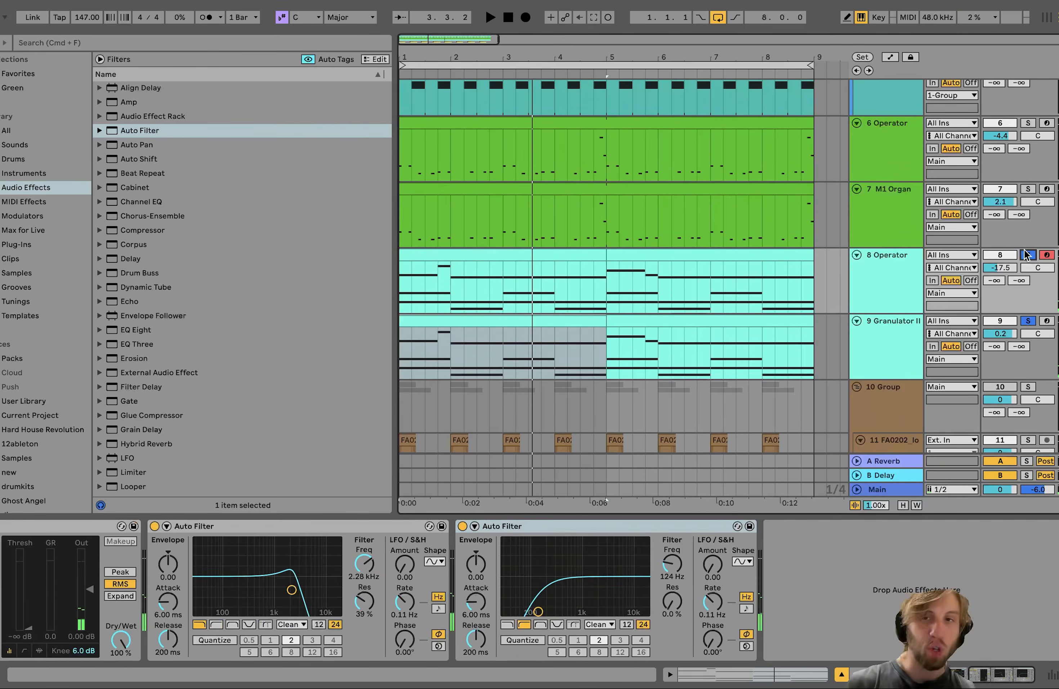
key("space")
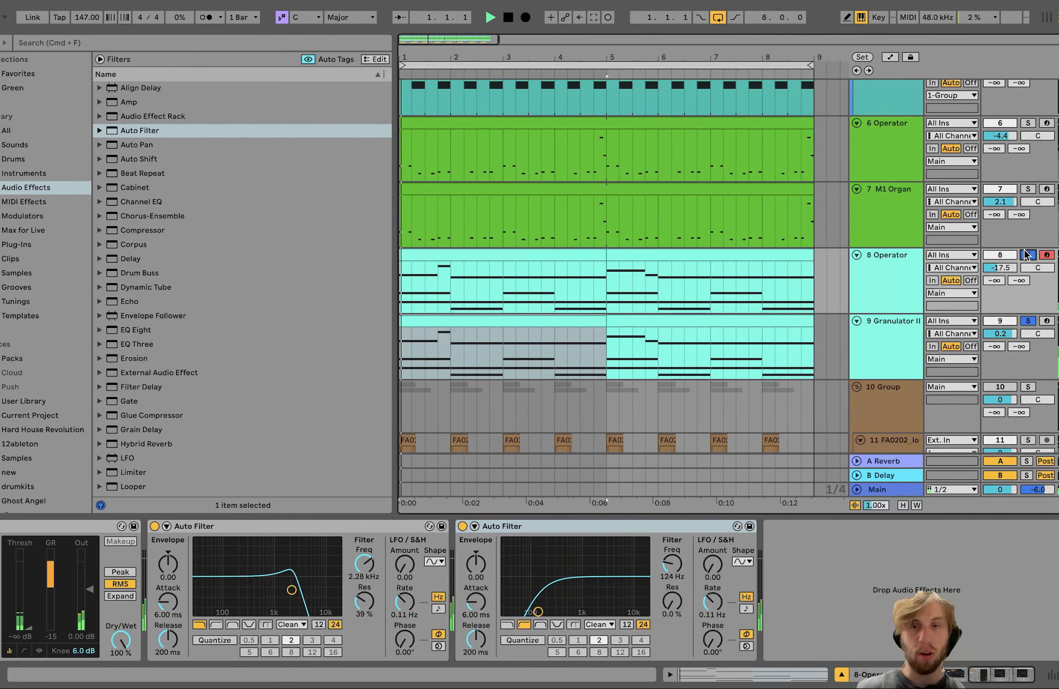
left_click(916, 325)
- Delete the empty 13 Audio and 14 Audio tracks
scroll(918, 321, "down", 5)
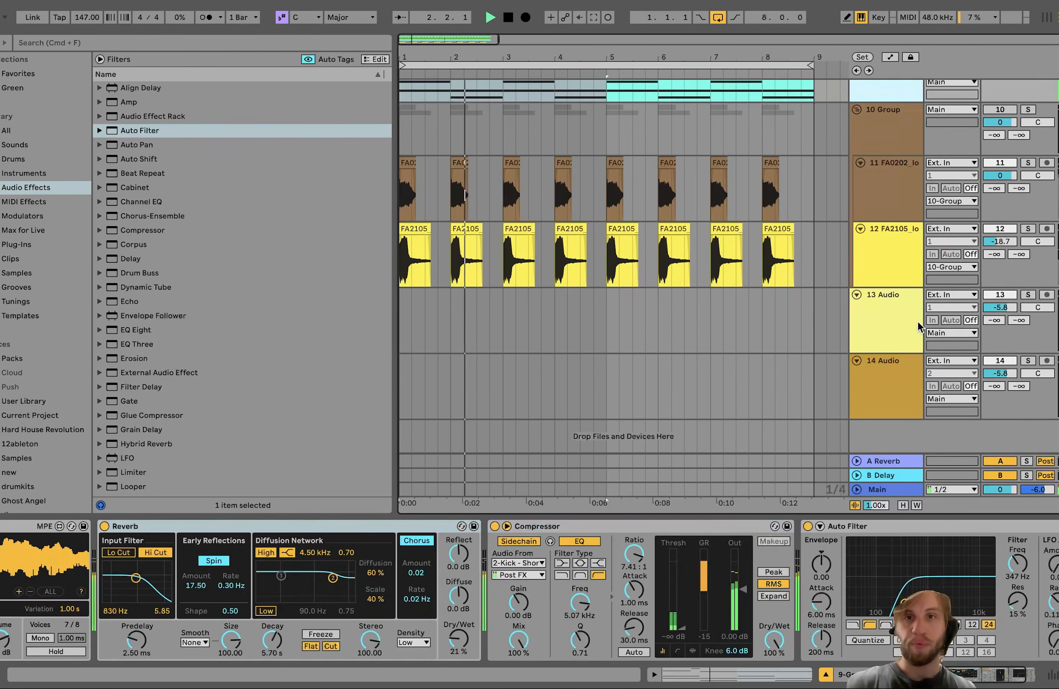
left_click(917, 320)
key("Delete")
key("Delete")
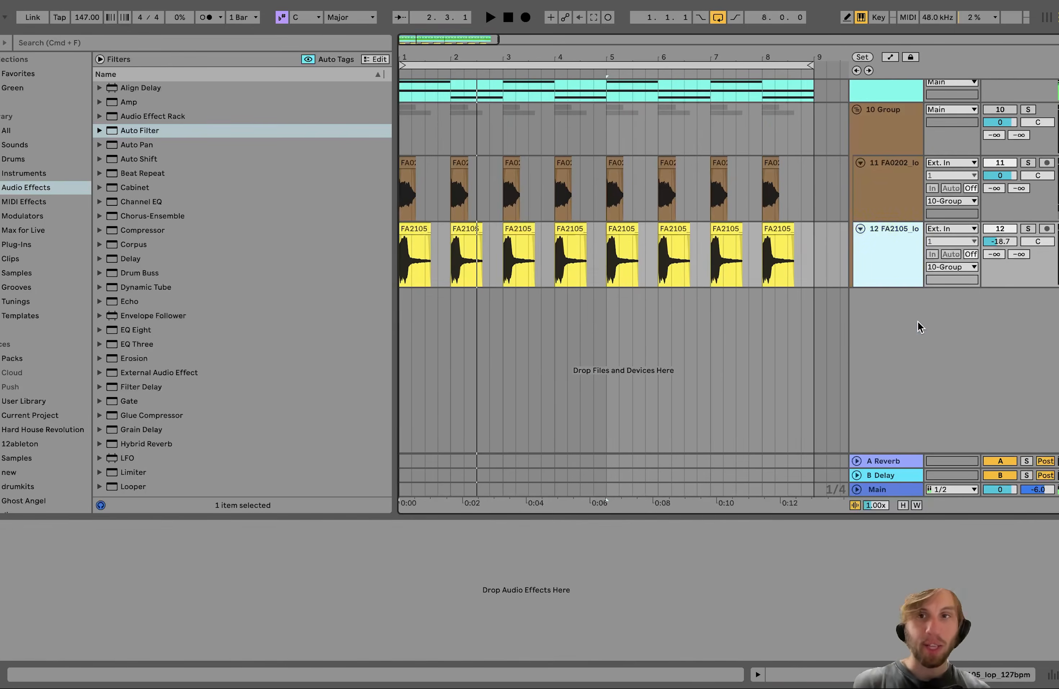
- Solo only the 10 Group track and play its two sample layers
scroll(900, 290, "up", 2)
left_click(910, 202)
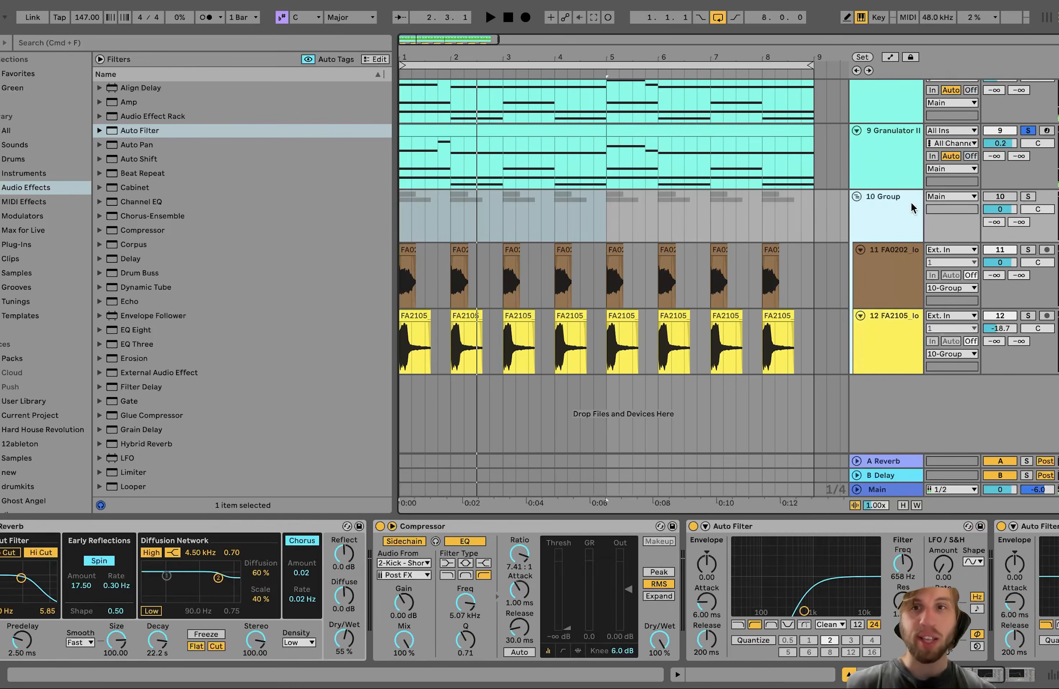
left_click(1028, 197)
key("space")
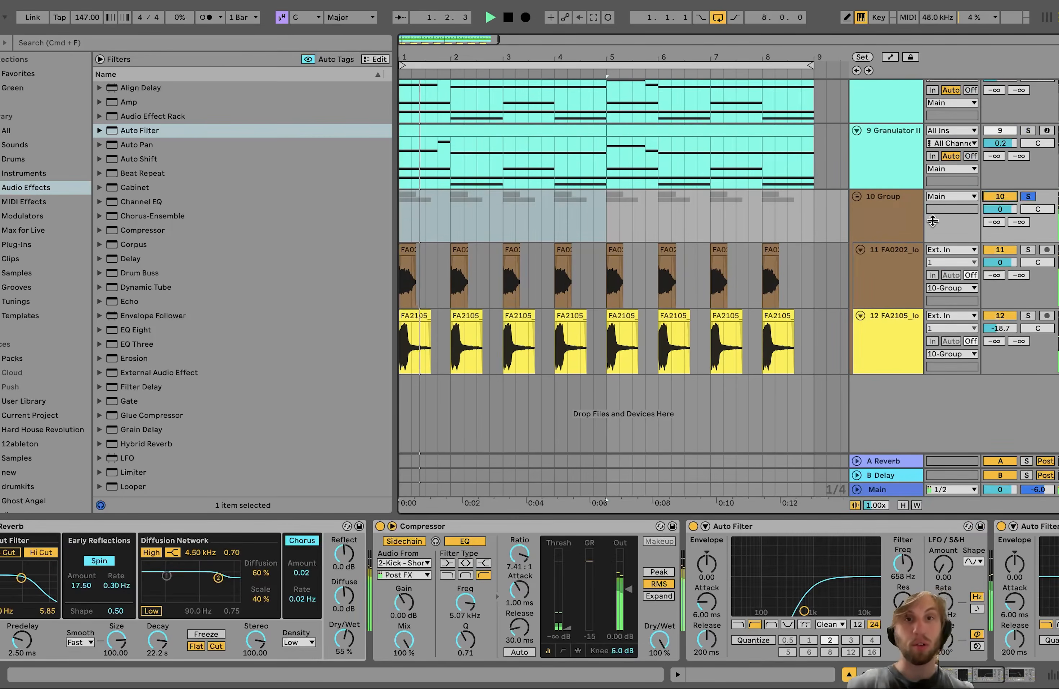
- Bypass all the effects on the 10 Group track at once
left_click(869, 215)
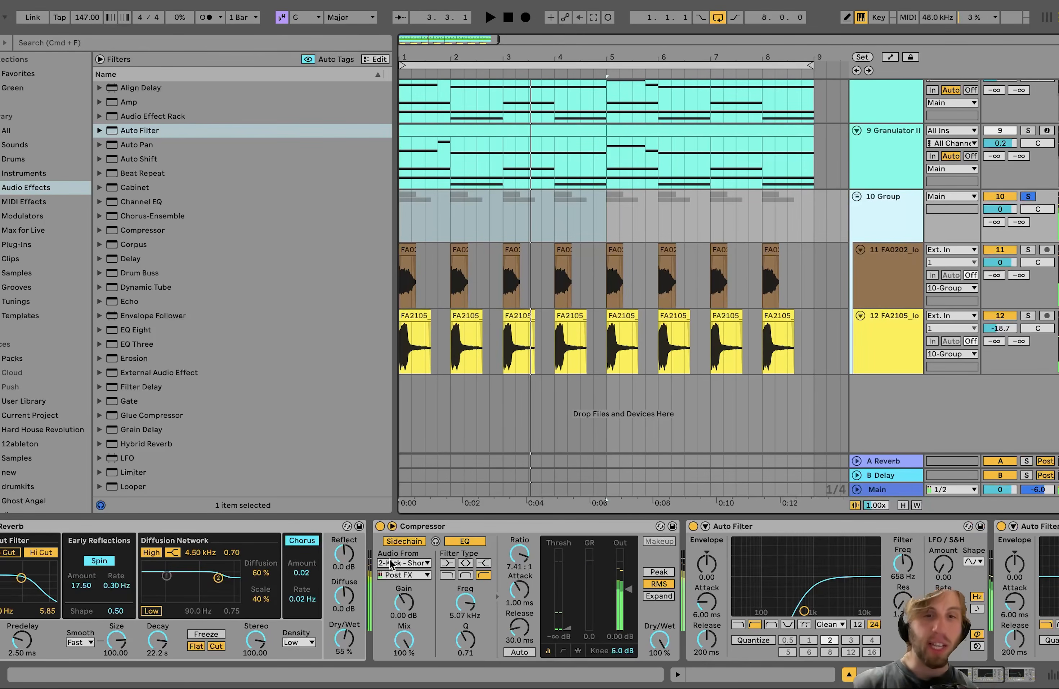
left_click(421, 529)
key("super+a")
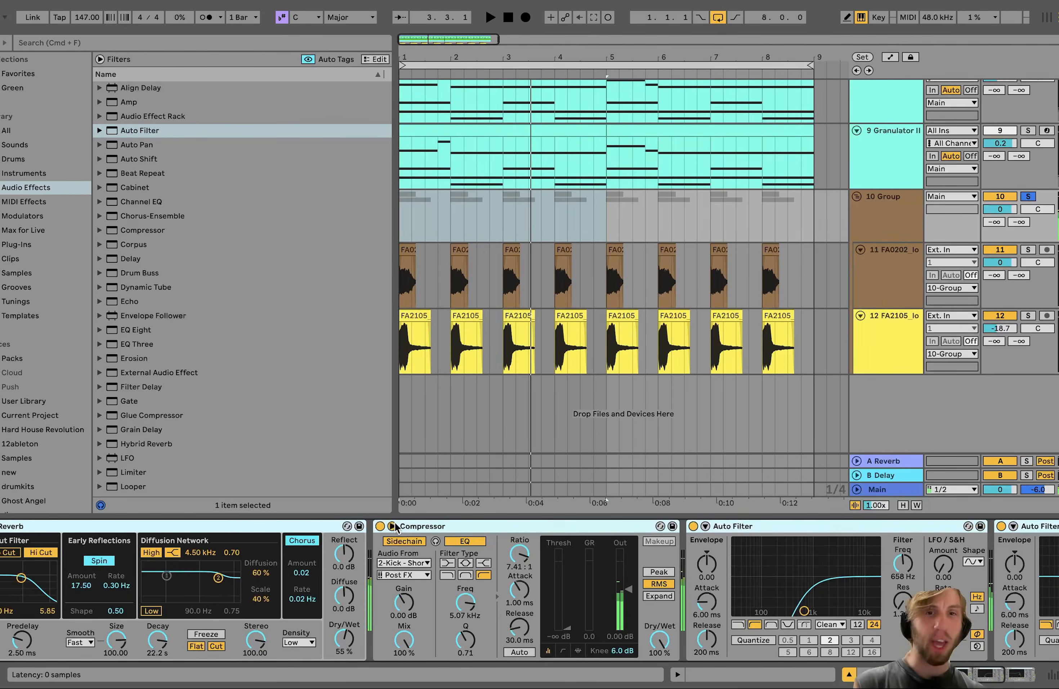
left_click(380, 526)
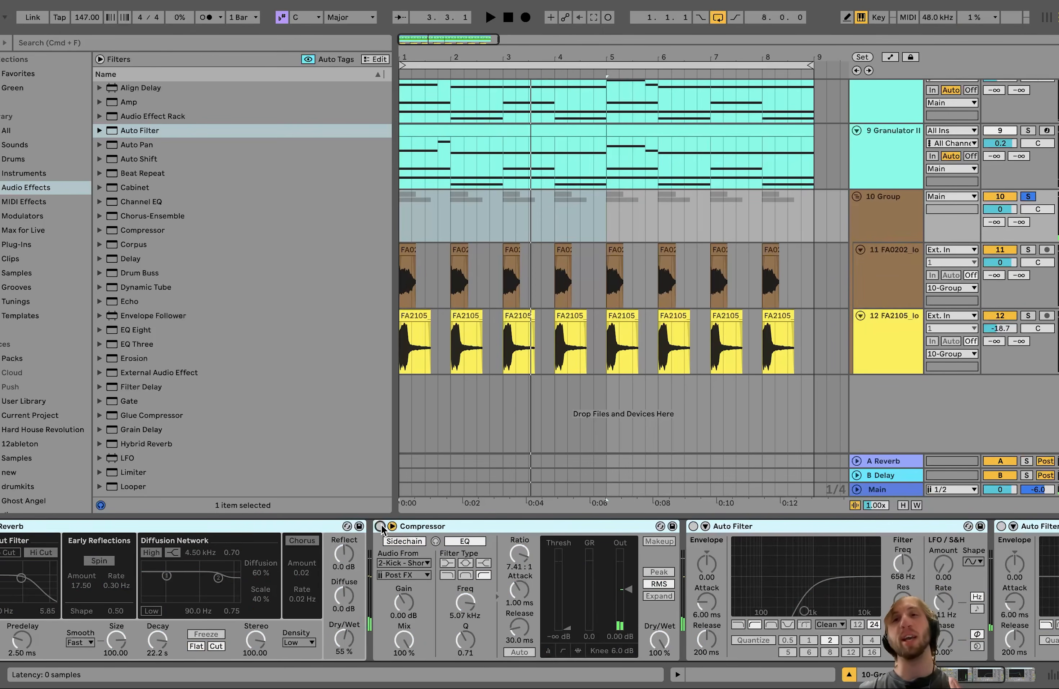
- Play the two sample layers of the 10 Group track together with the group effects bypassed
left_click(902, 293)
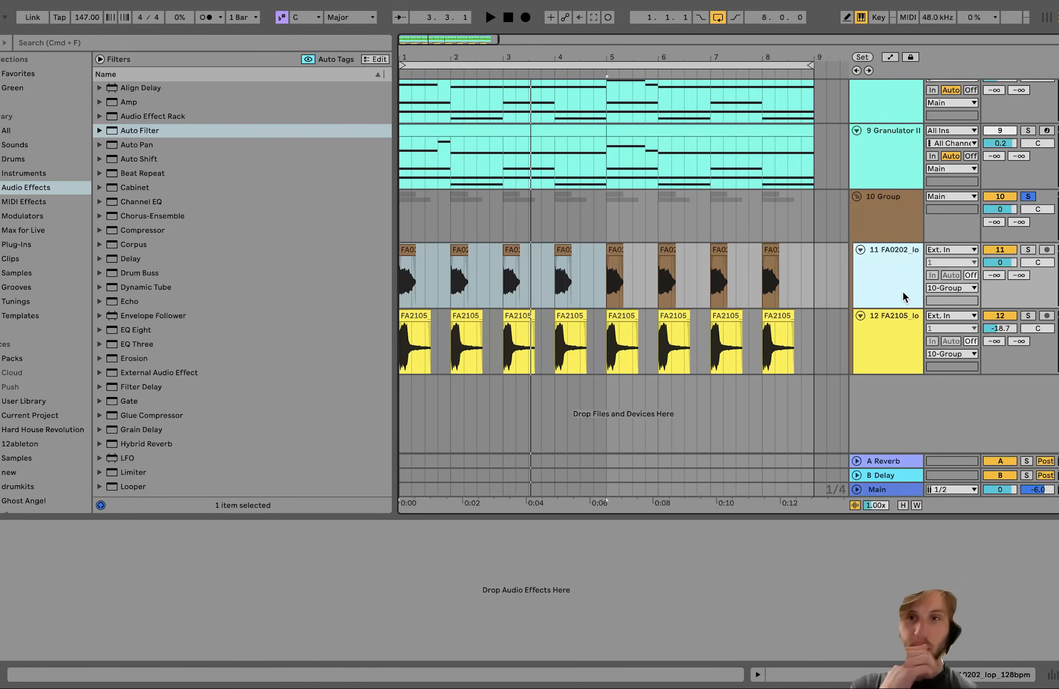
left_click(897, 220)
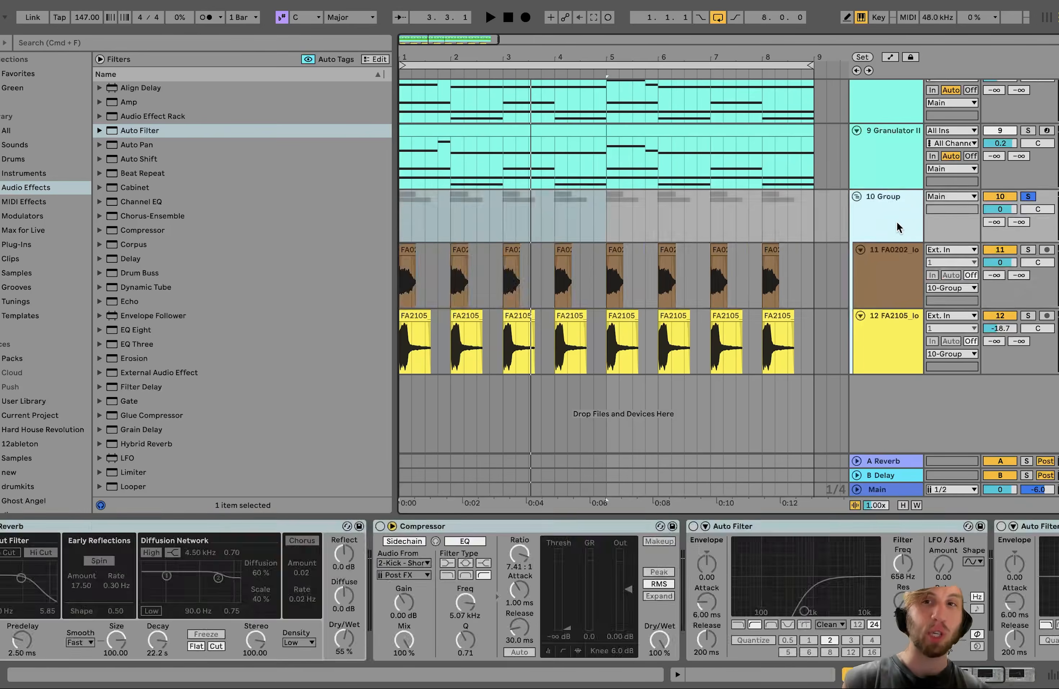
left_click(897, 268)
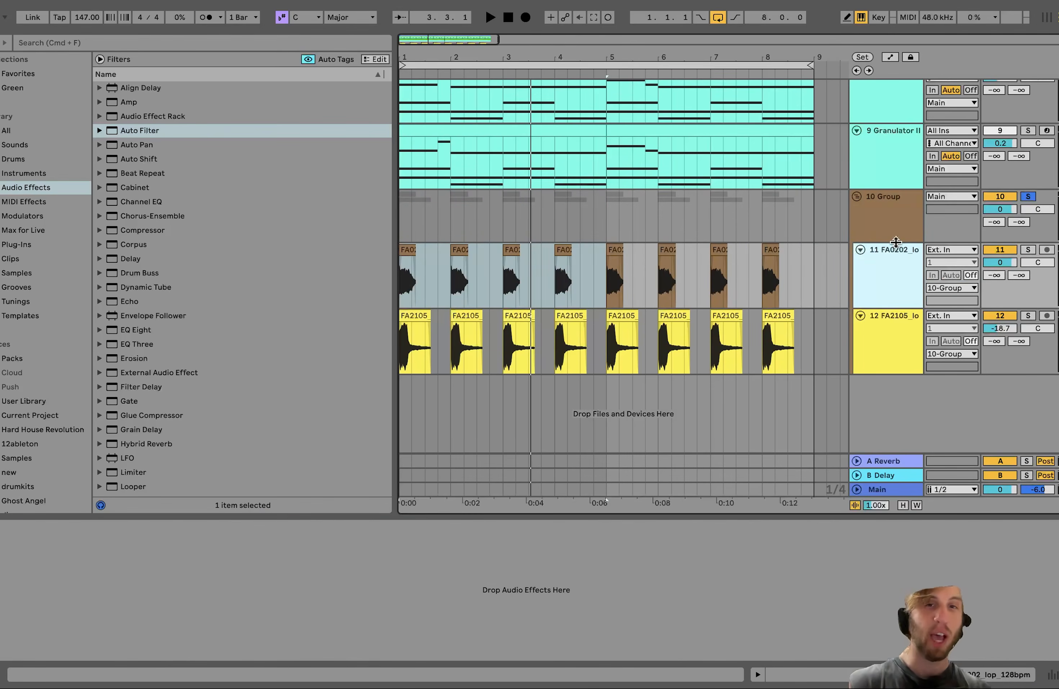
key("space")
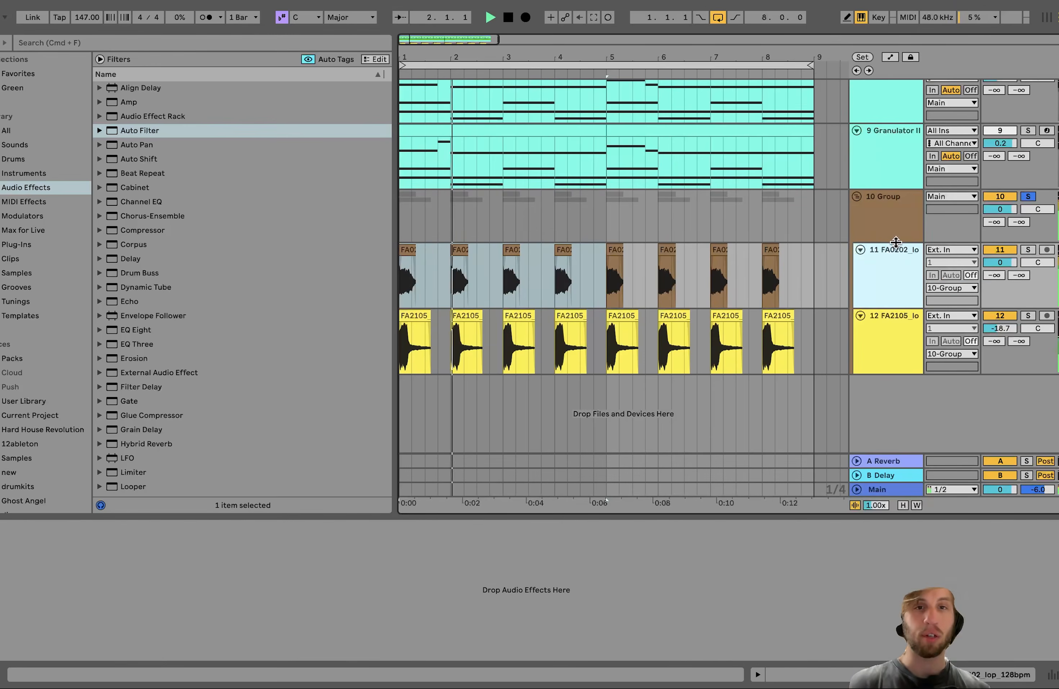
key("space")
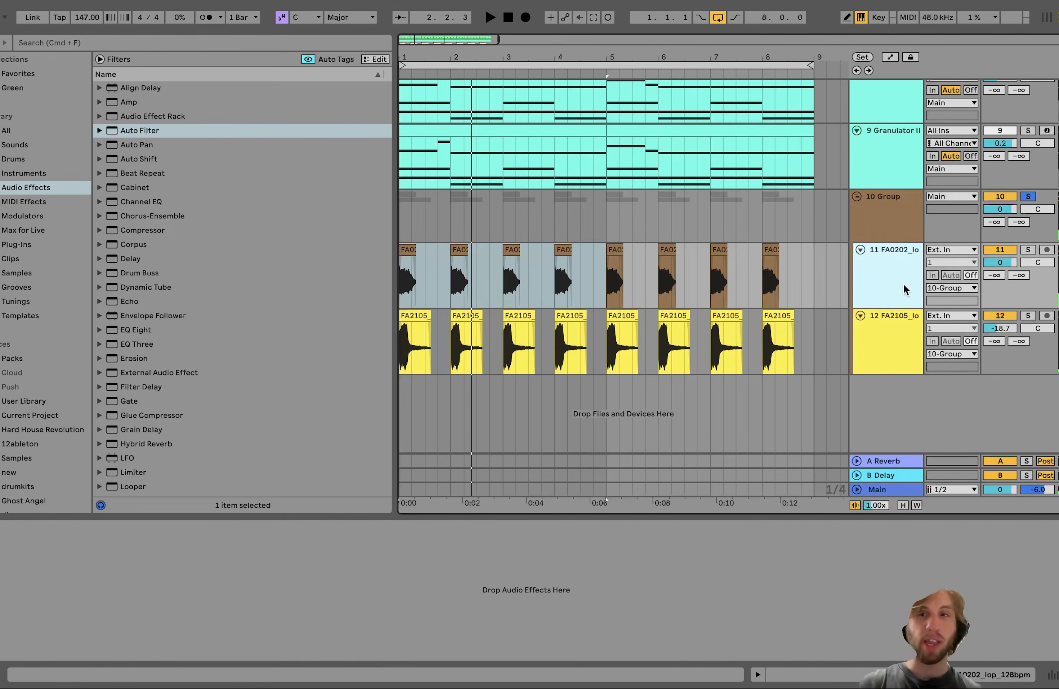
- Solo track 11 FA0202 inside the group and play its first sample clip several times
left_click(1028, 249)
key("space")
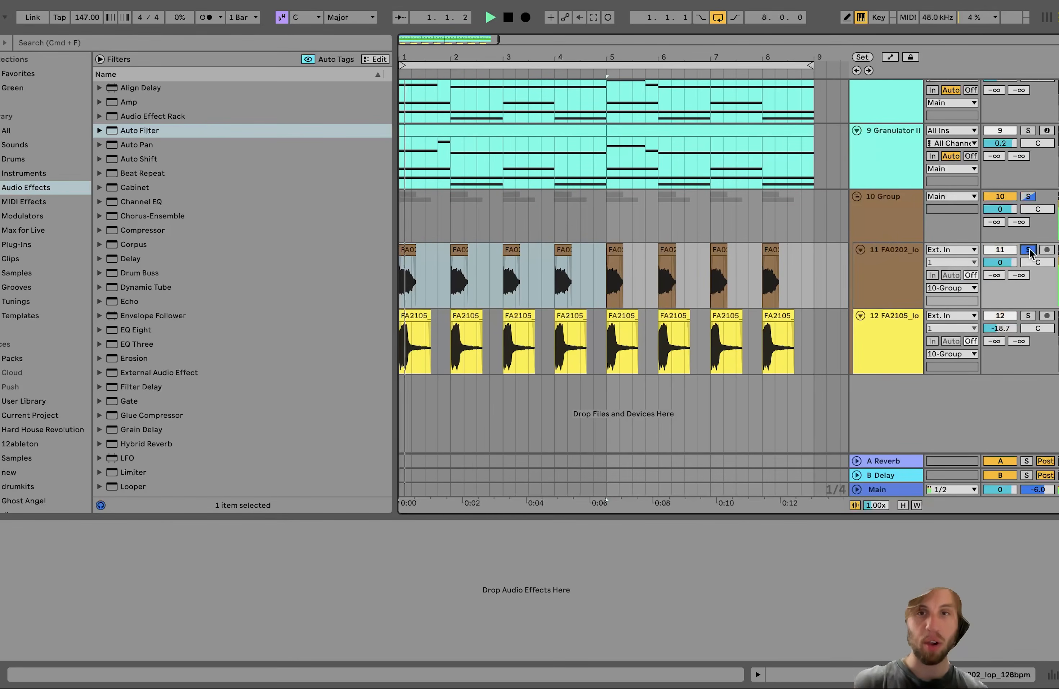
left_click(882, 265)
key("space")
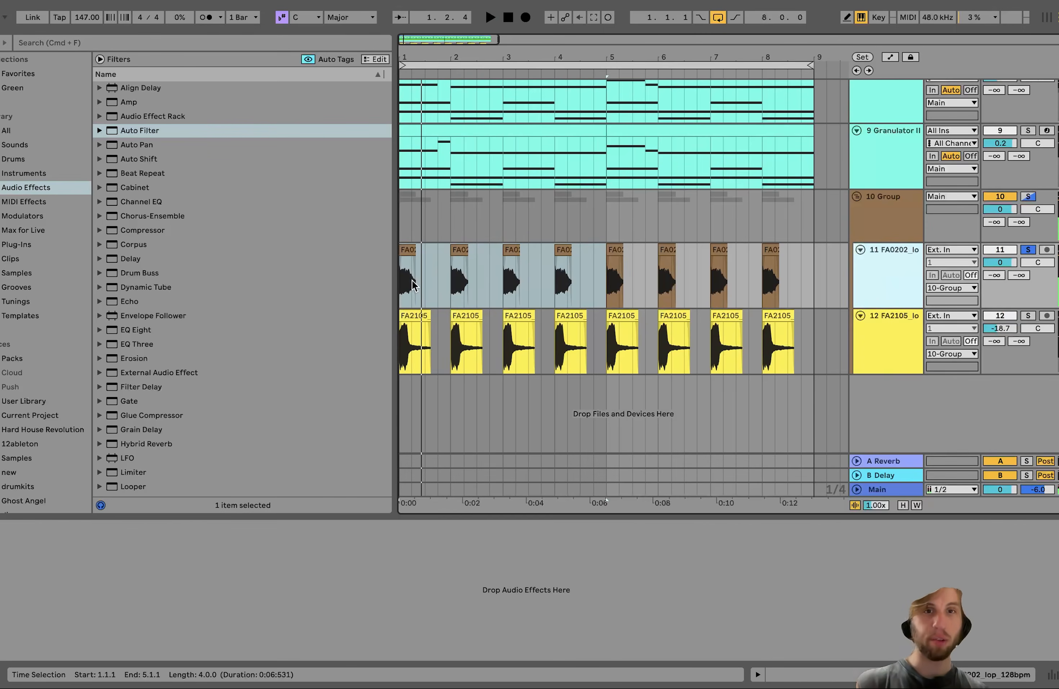
scroll(417, 280, "up", 5)
scroll(416, 280, "left", 3)
key("space")
key("space")
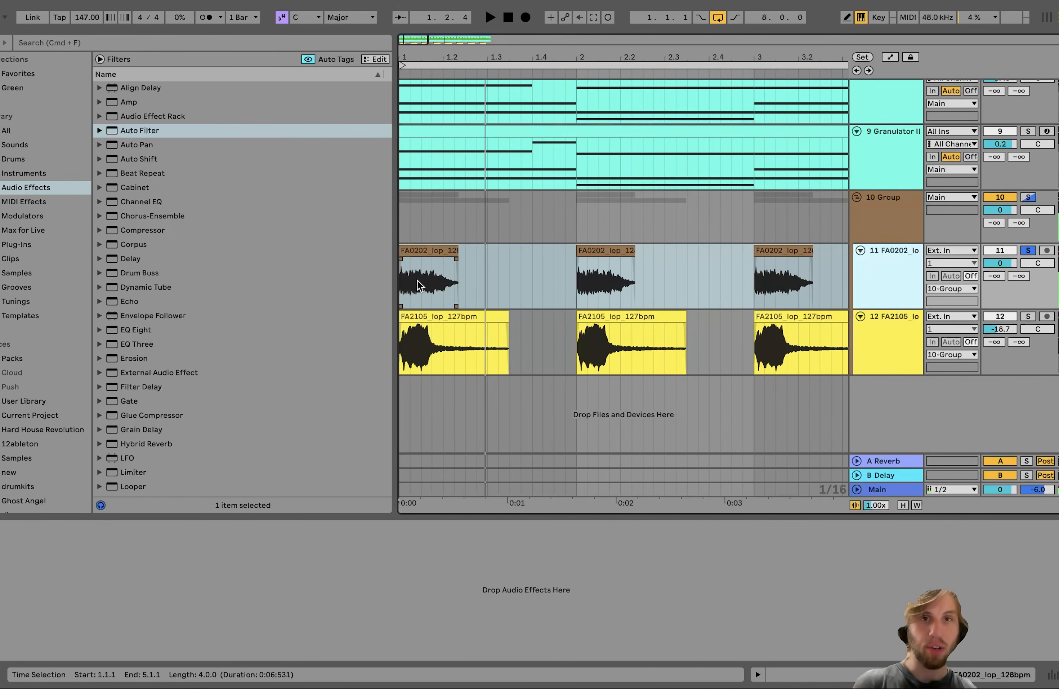
key("space")
key("space")
key("space")
key("space")
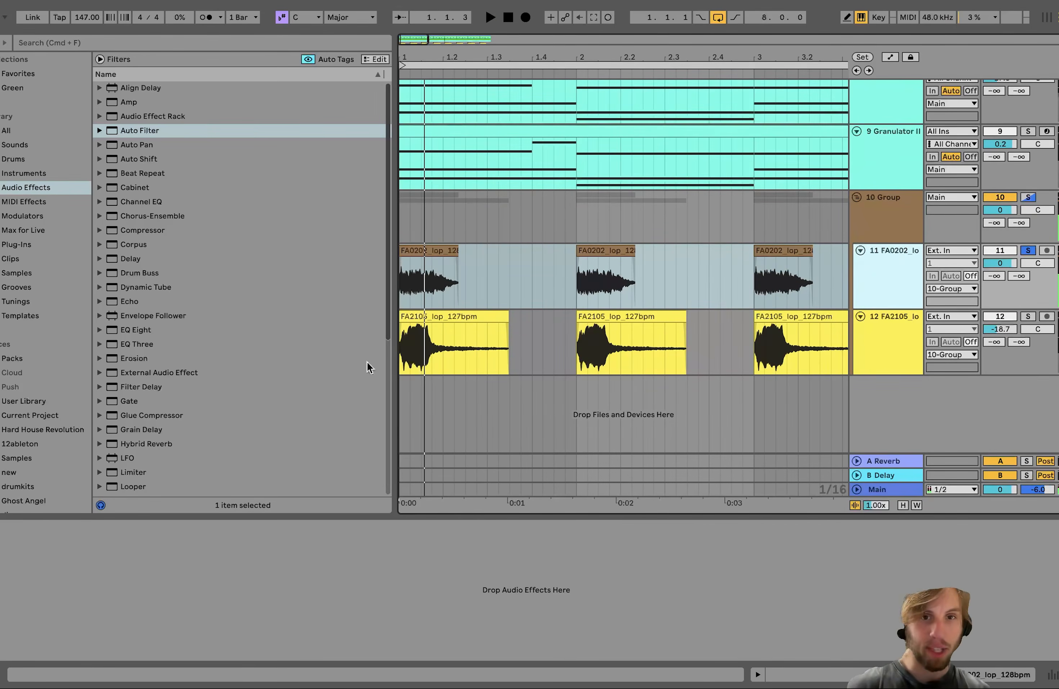
- Solo track 12 FA2105 instead and play its sample clip on its own
left_click(1027, 316)
key("space")
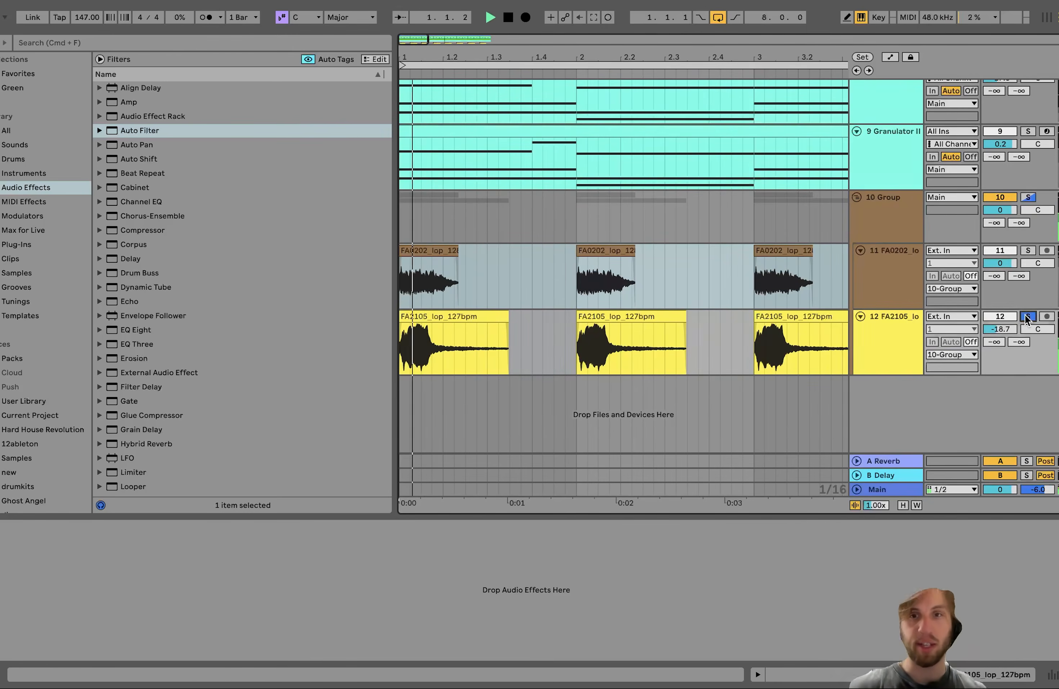
key("space")
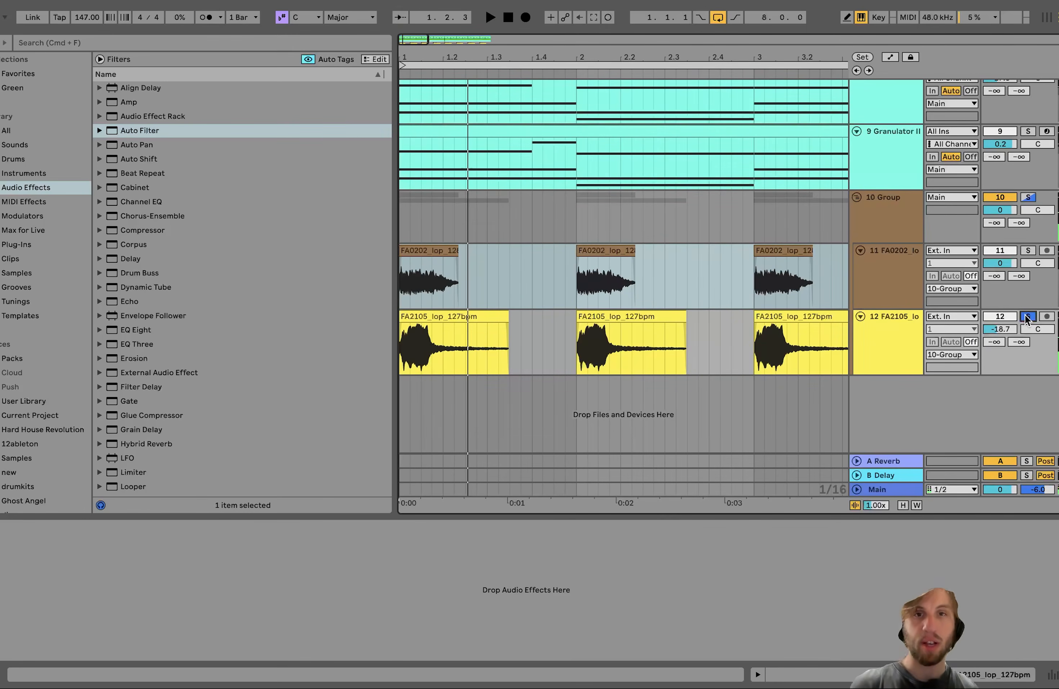
- Solo the whole 10 Group track again and play both dry samples together
left_click(1023, 205)
left_click(1026, 197)
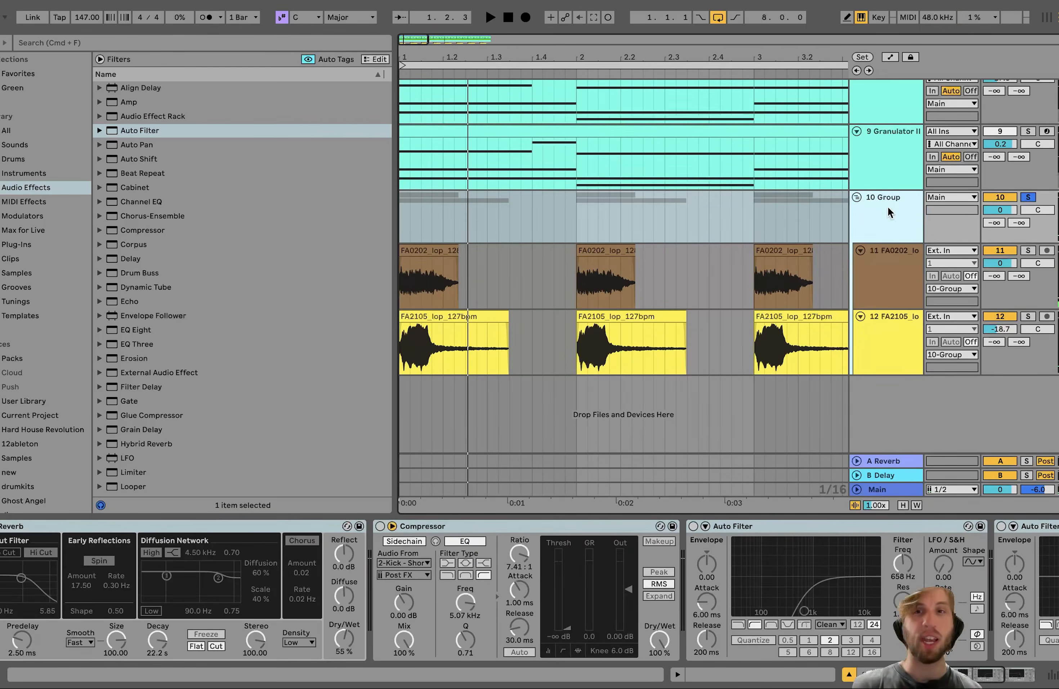
key("space")
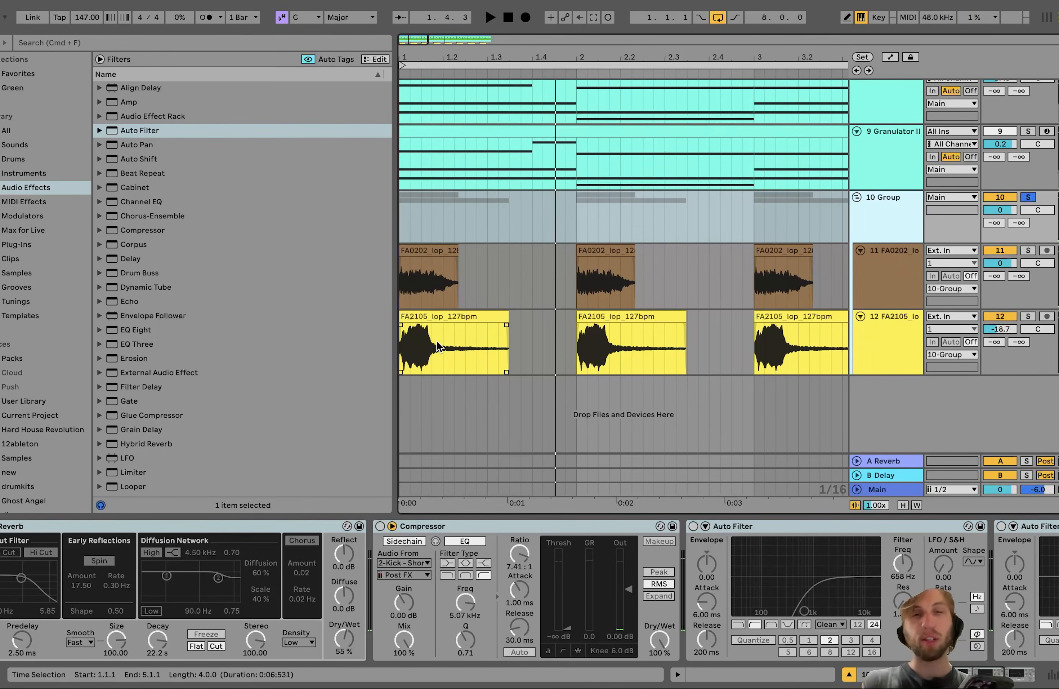
- Enable only the Reverb on the 10 Group track, play the samples through it, and switch it off again
left_click(278, 527)
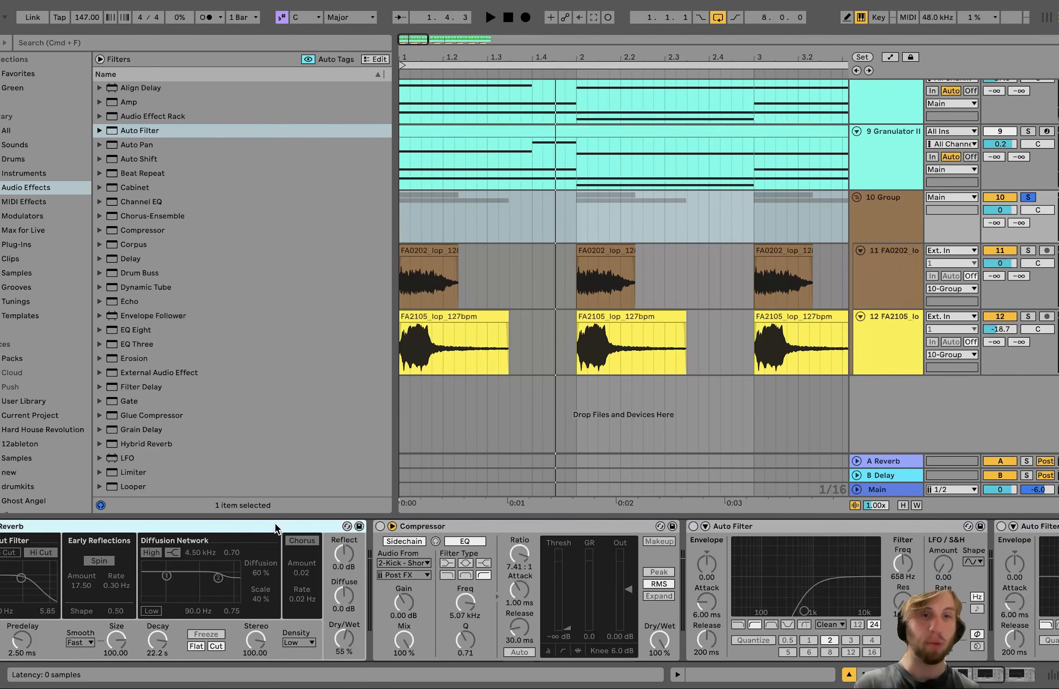
key("0")
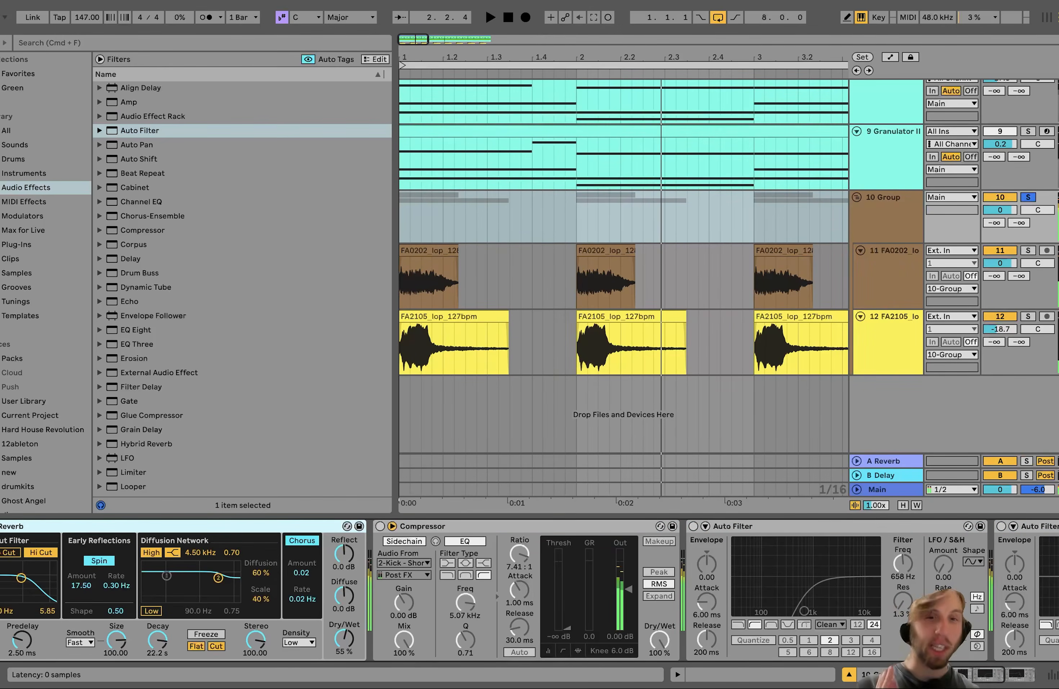
left_click(0, 526)
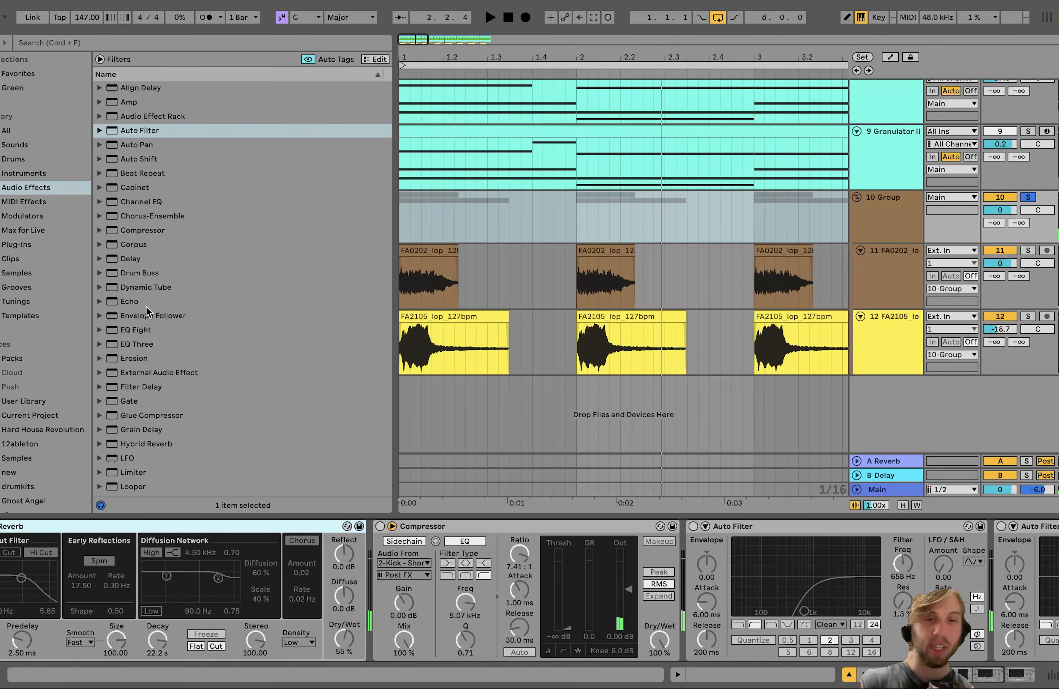
- Re-enable the Compressor, Reverb and both Auto Filters on the 10 Group track and play it with the full chain
left_click(452, 528)
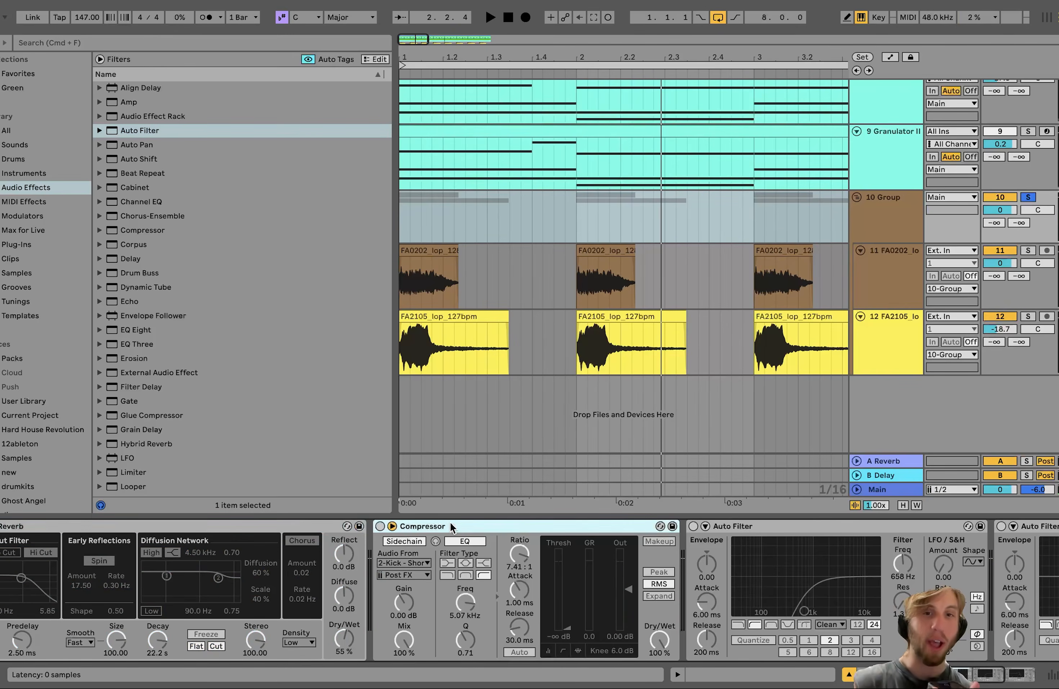
left_click(379, 526)
left_click(1, 525)
scroll(375, 602, "right", 4)
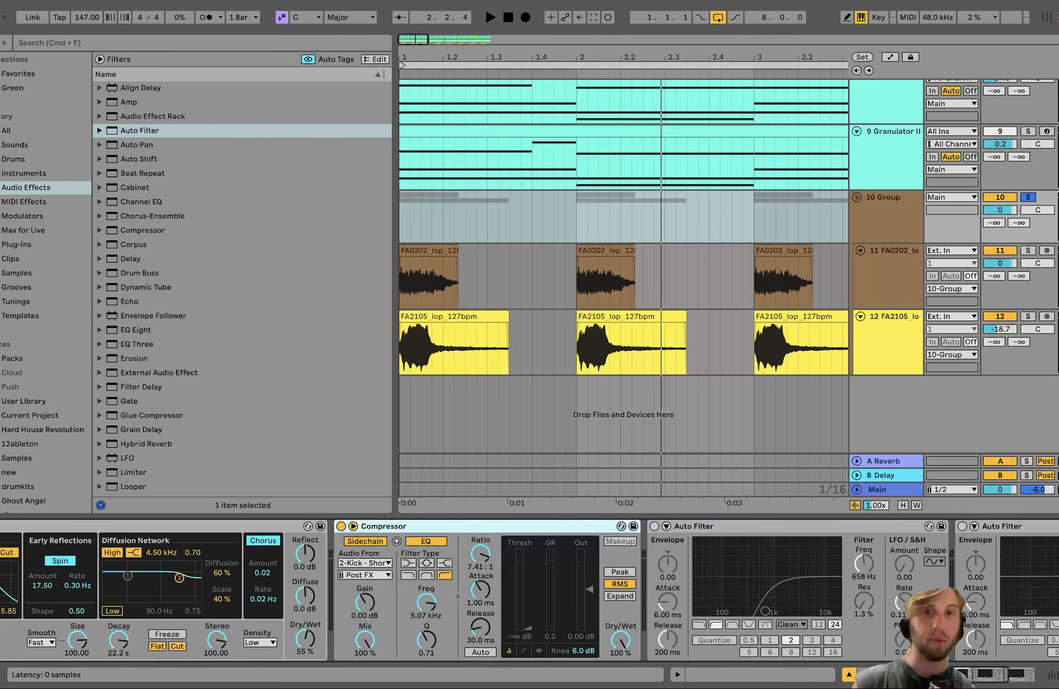
scroll(376, 602, "right", 3)
left_click(387, 525)
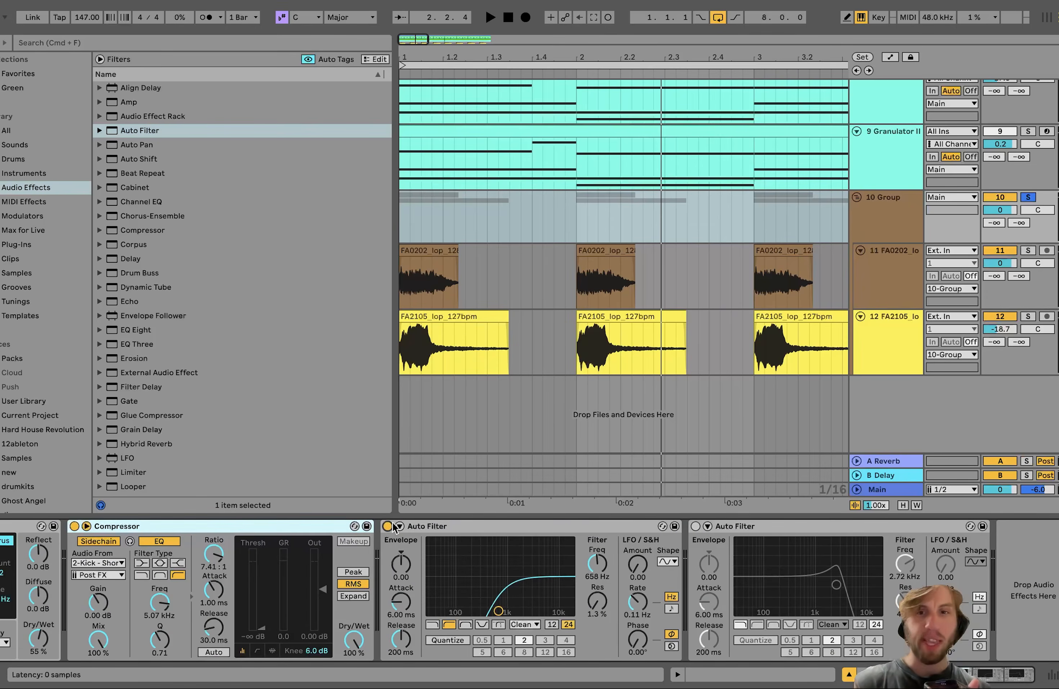
left_click(696, 526)
key("space")
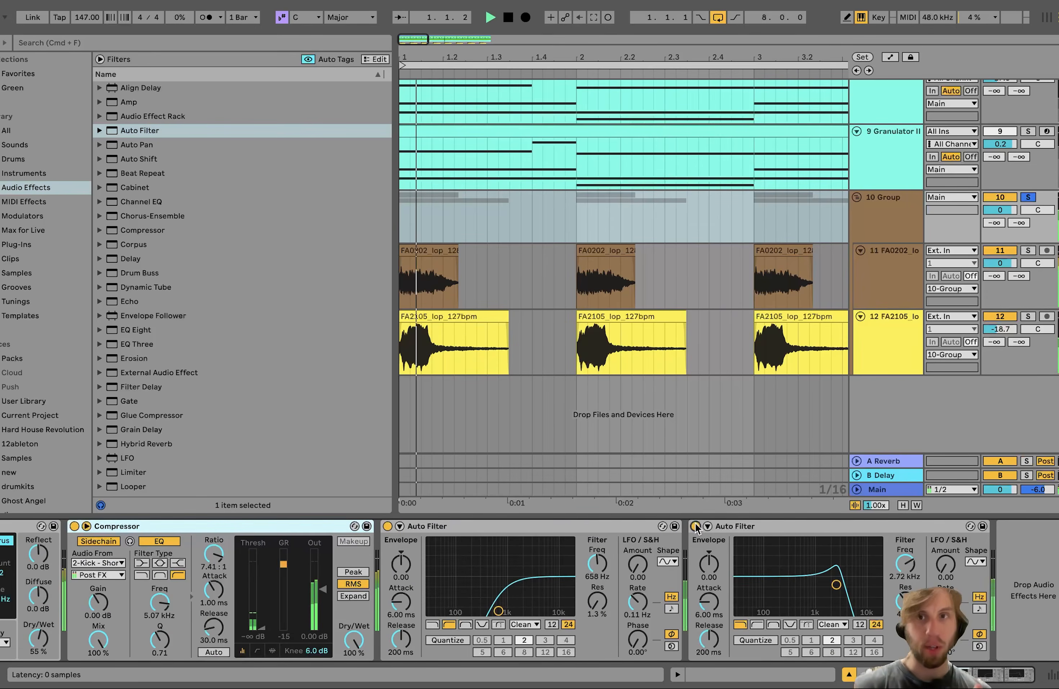
- Unsolo the 10 Group track to play it with the full arrangement, and fold the group
key("minus")
key("minus")
left_click(1027, 196)
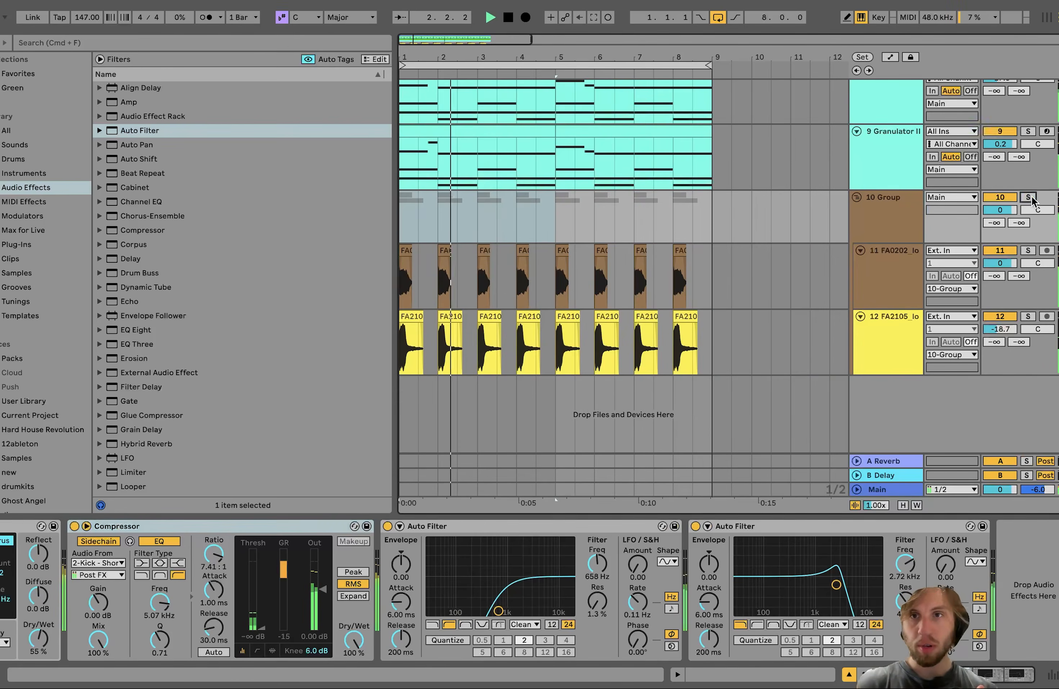
scroll(1031, 196, "up", 5)
scroll(1005, 210, "down", 3)
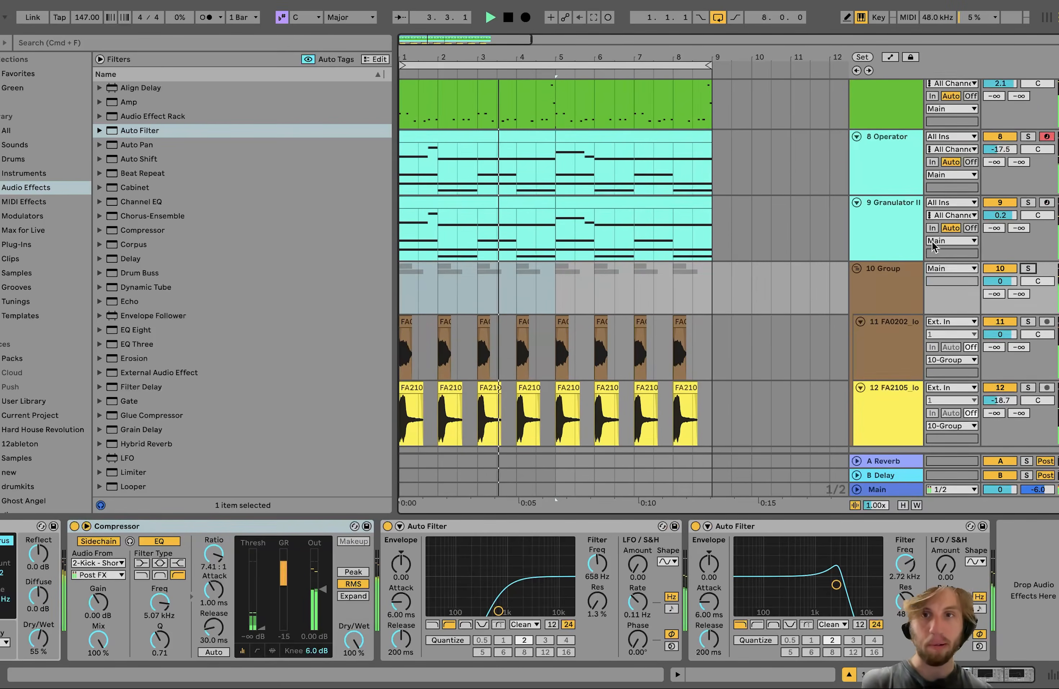
left_click(856, 269)
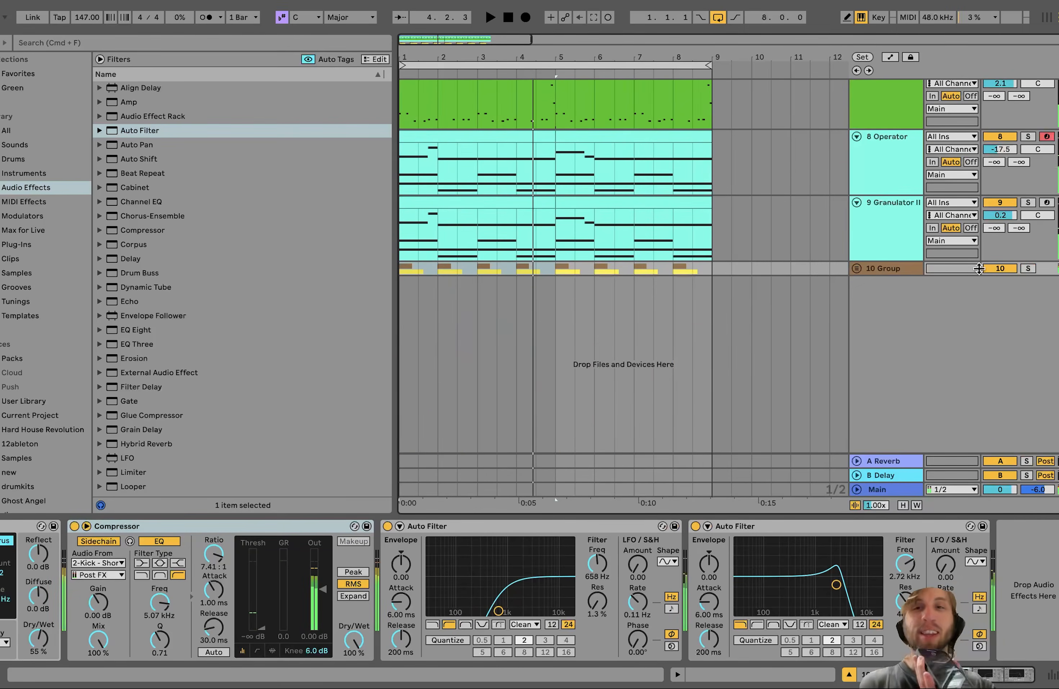
- Deactivate the folded 10 Group track and play the arrangement without its samples
left_click(867, 263)
key("0")
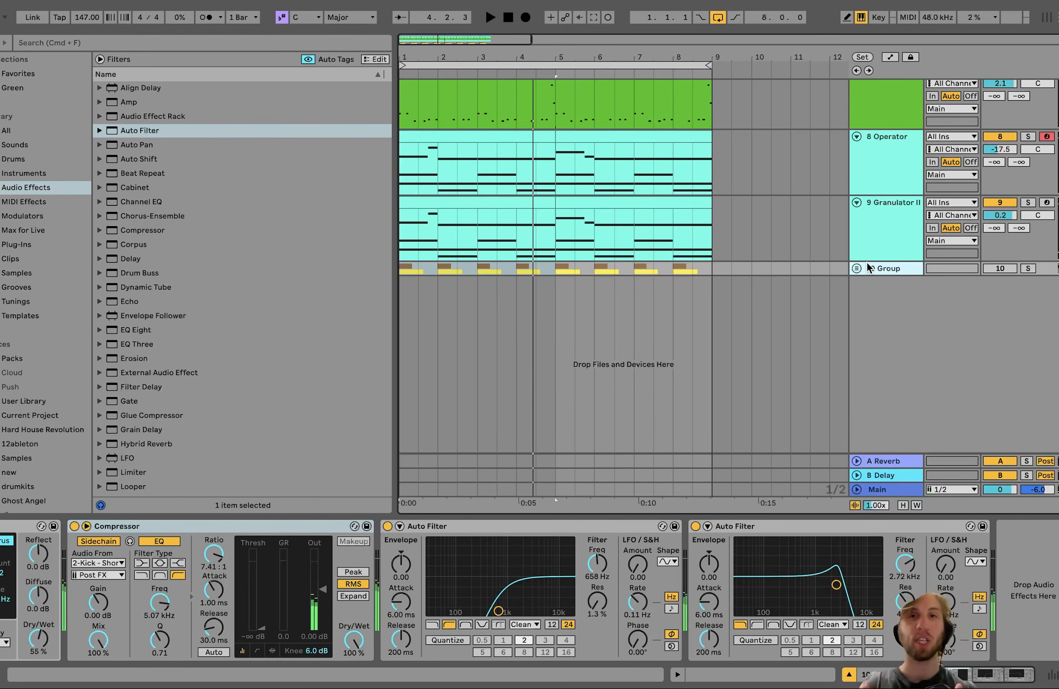
scroll(867, 262, "up", 8)
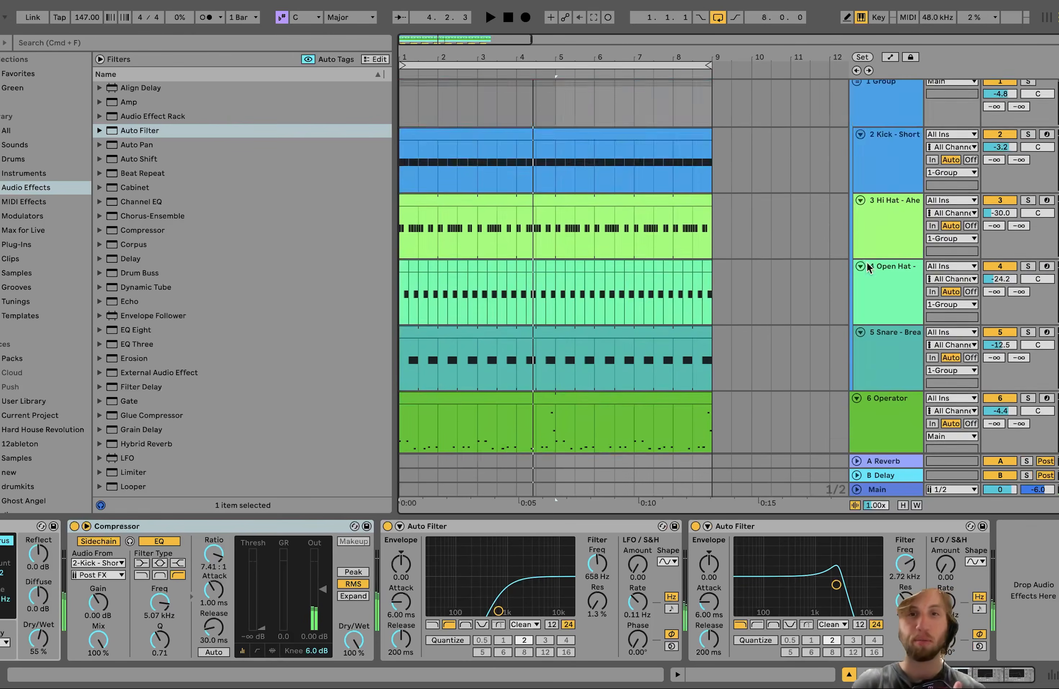
scroll(867, 262, "down", 3)
key("space")
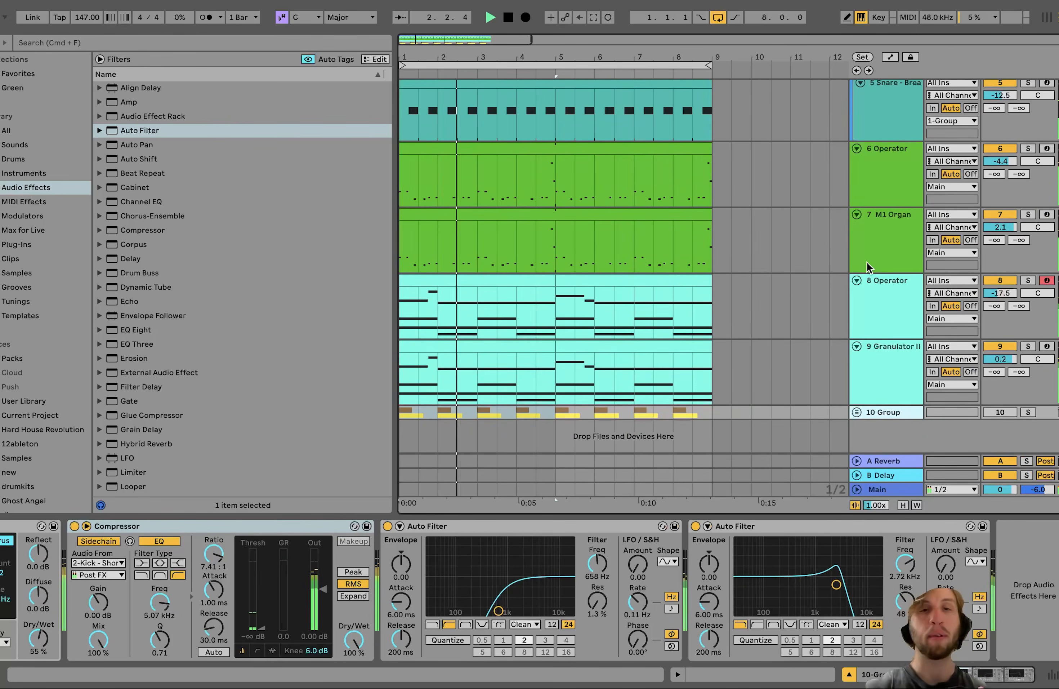
key("space")
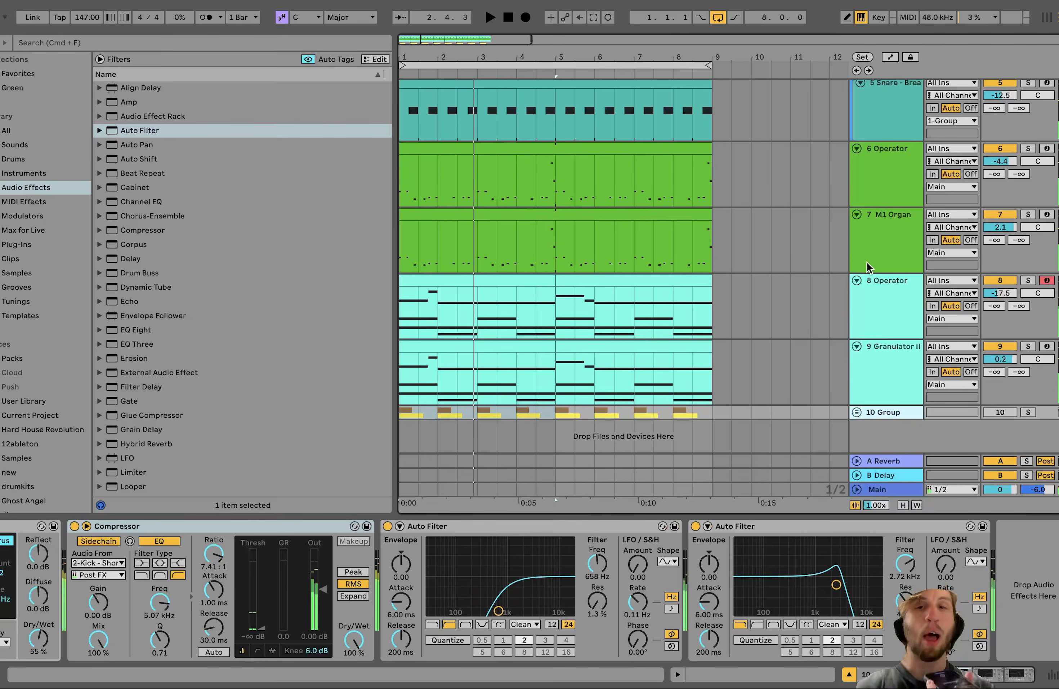
- Reactivate the 10 Group track to compare the arrangement with its samples, and deactivate it again
left_click(1000, 412)
key("space")
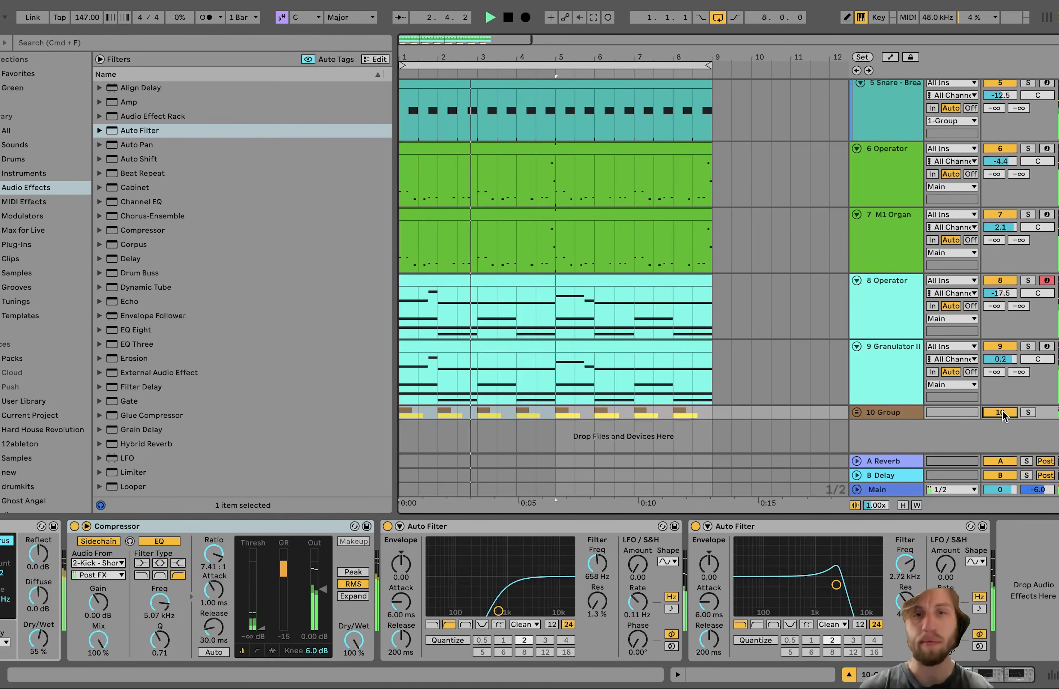
left_click(1000, 411)
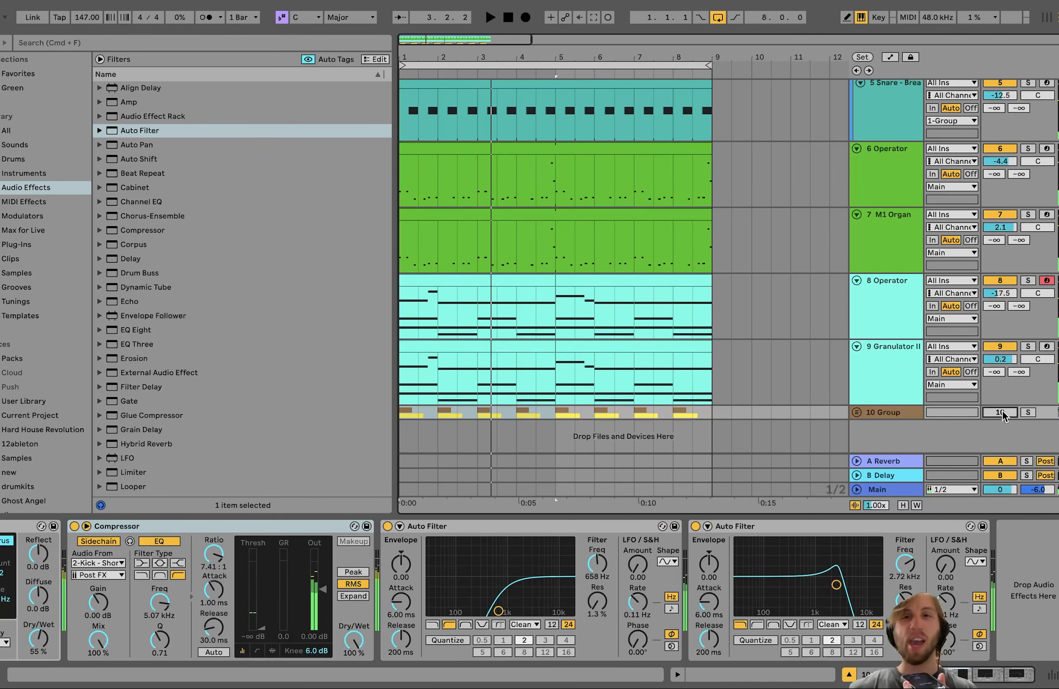
scroll(1003, 411, "up", 6)
scroll(558, 266, "down", 6)
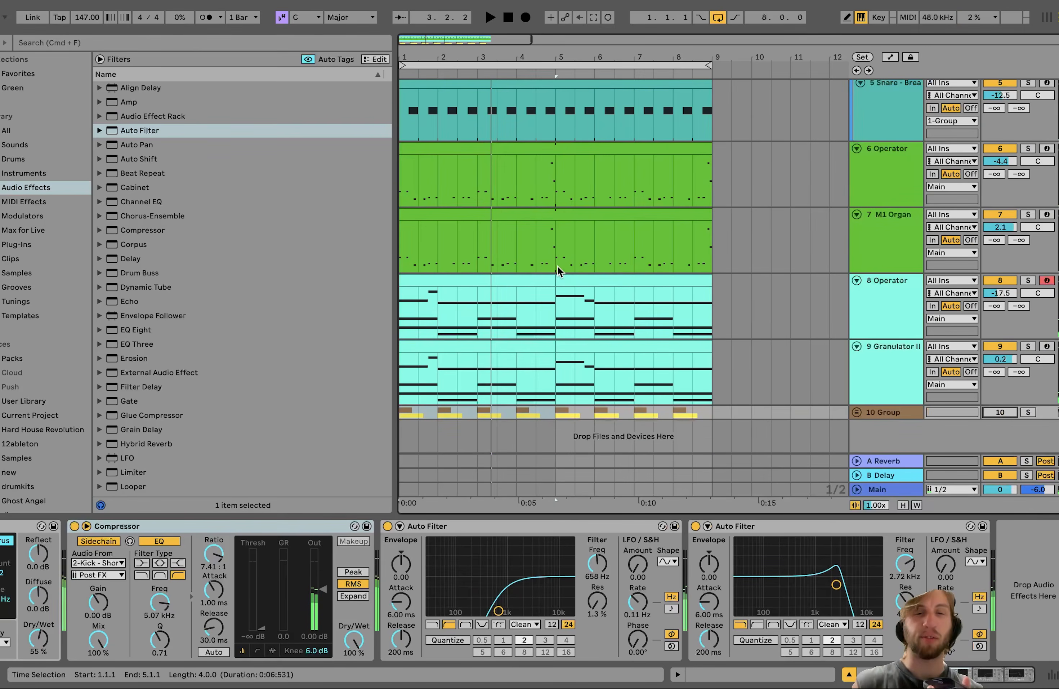